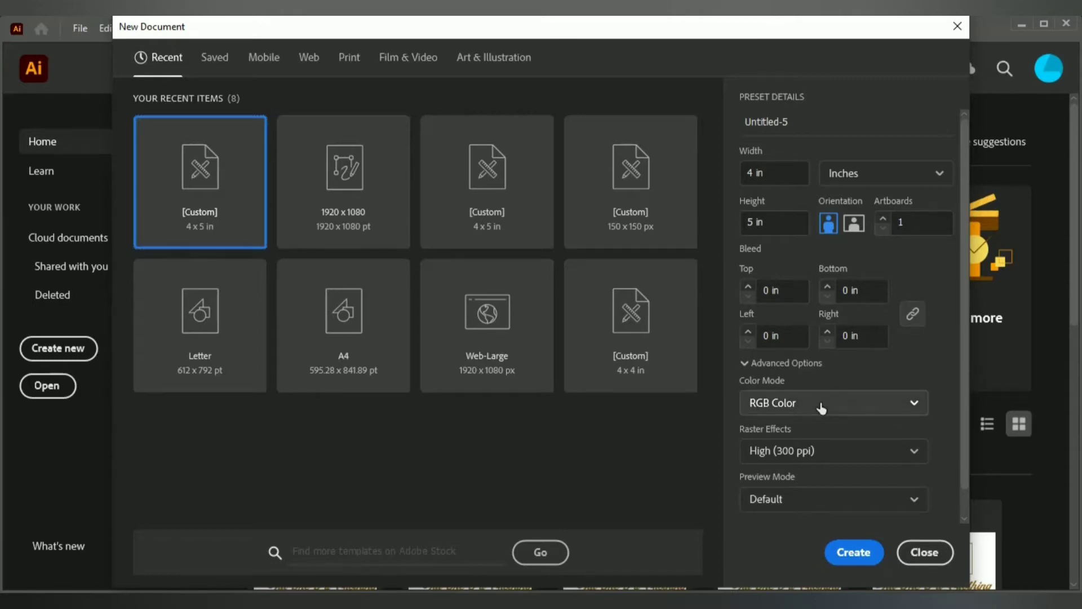
- Create a 4 x 5 in portrait document with RGB Color mode and High (300 ppi) raster effects
click(821, 408)
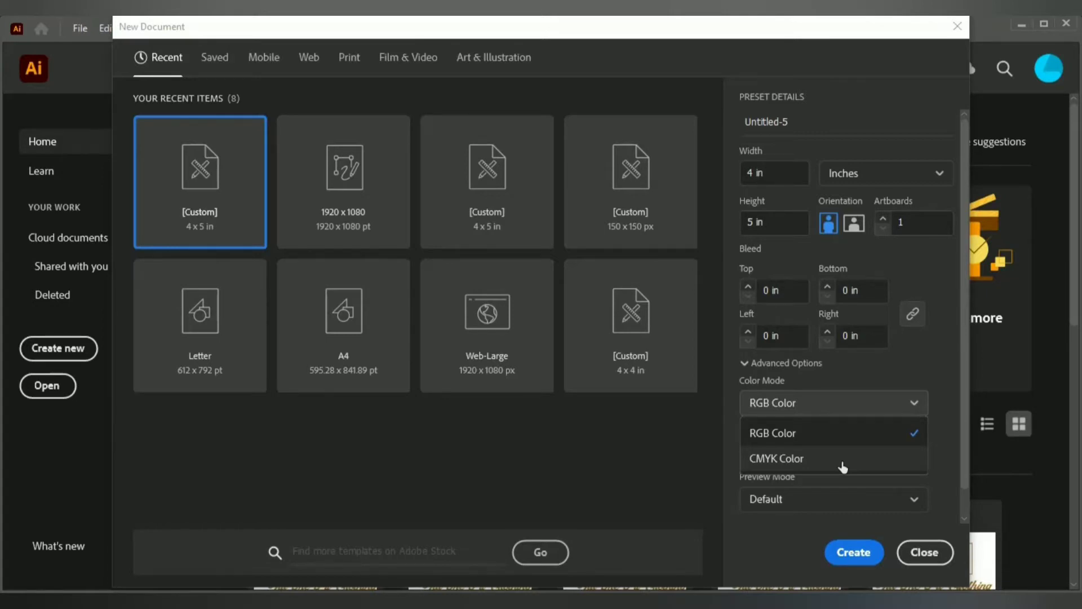
click(845, 433)
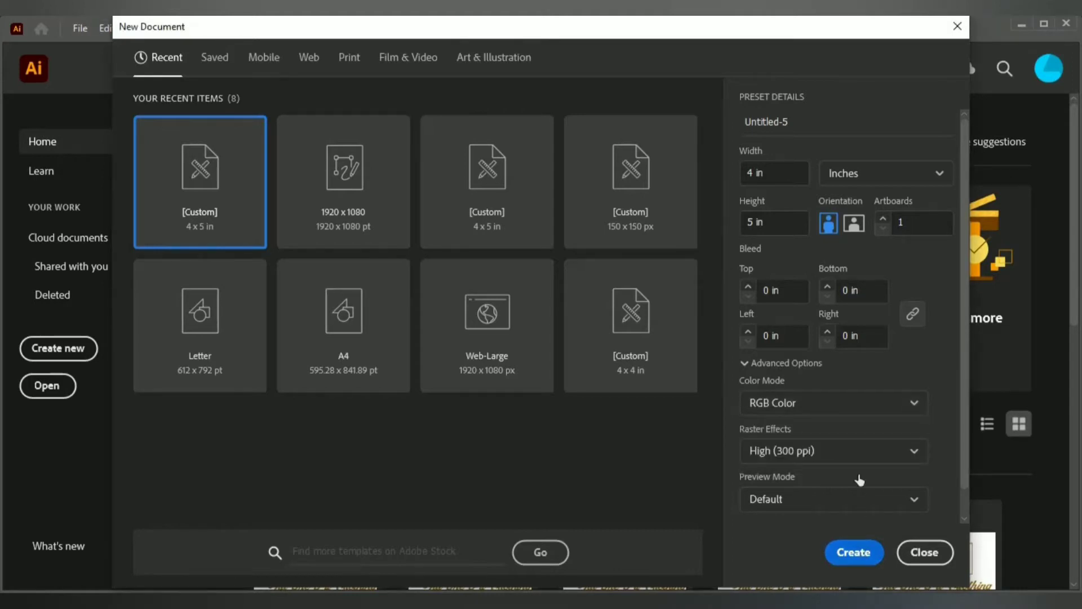
click(759, 450)
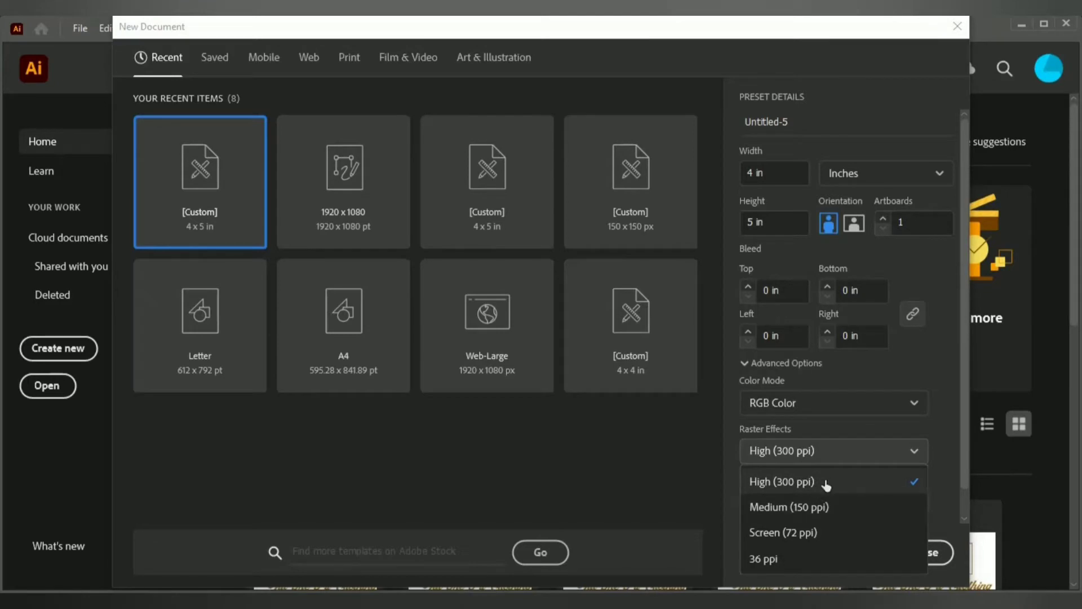
click(824, 481)
click(850, 553)
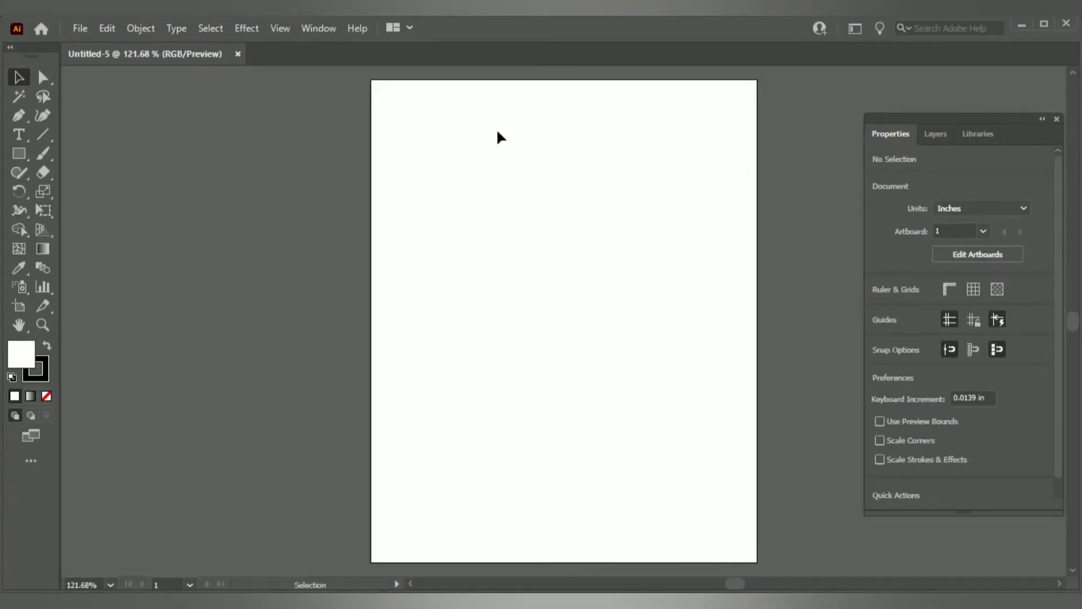
- Add the text HUSTLE in capitals as its own text object near the top of the artboard
click(17, 134)
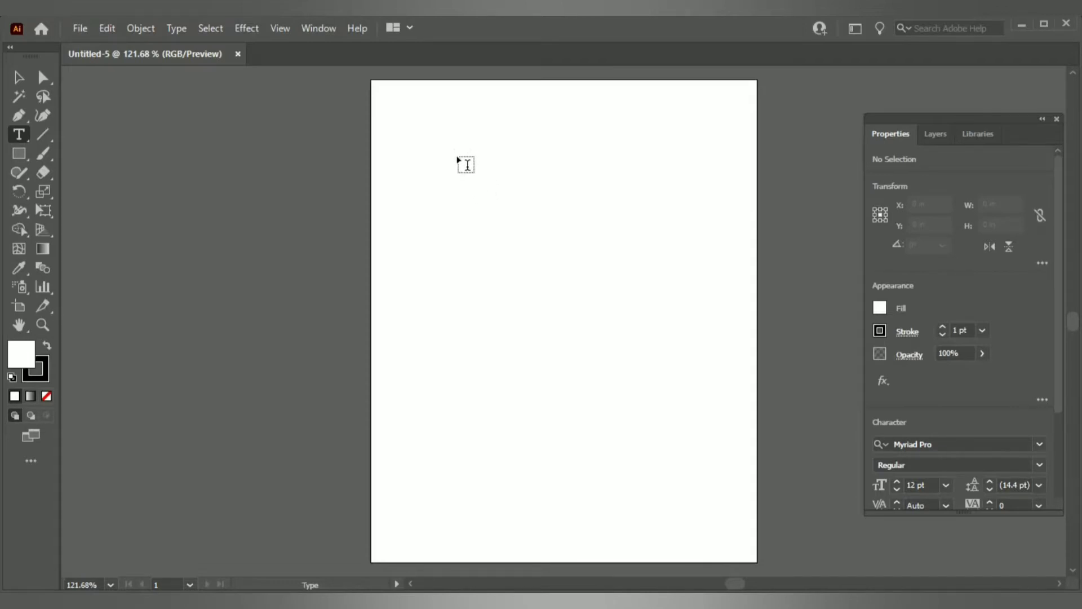
click(502, 168)
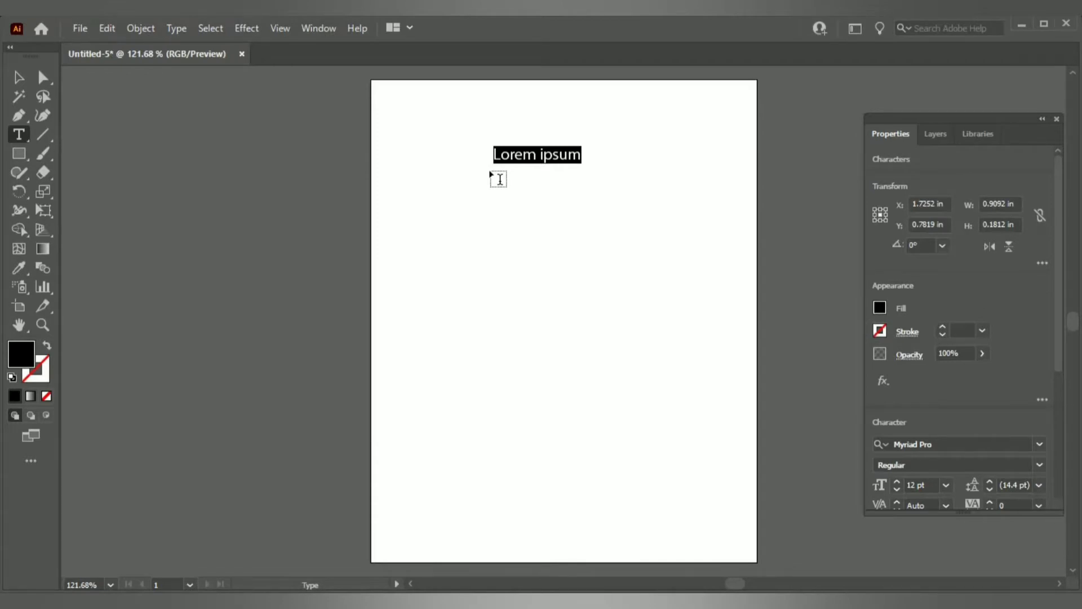
text(h)
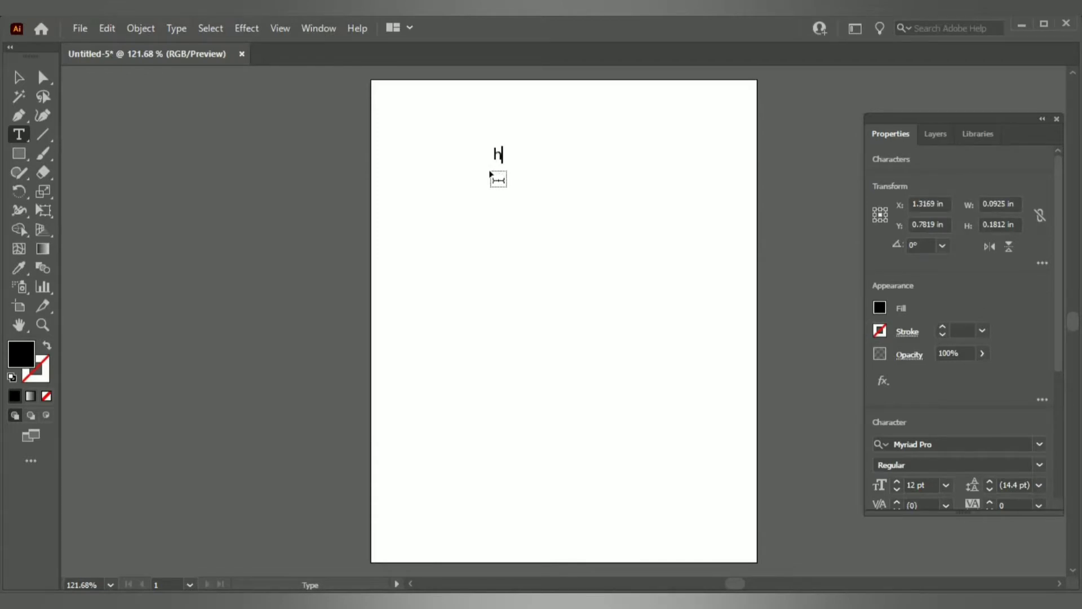
text(USTLE)
key(BackSpace)
key(BackSpace)
key(BackSpace)
key(BackSpace)
key(BackSpace)
key(BackSpace)
text(HUSTLE)
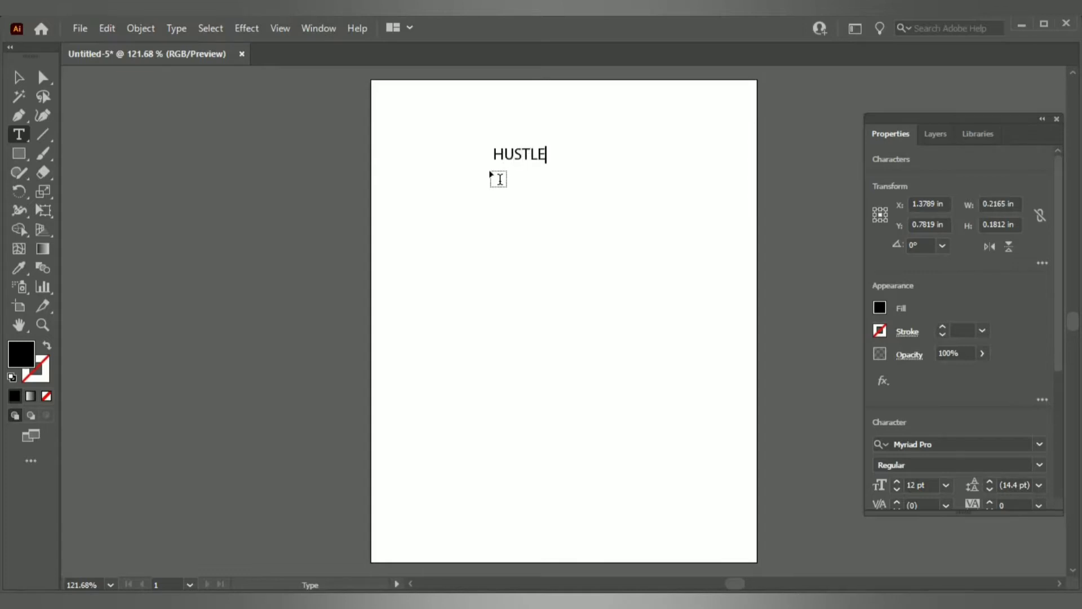
click(19, 77)
click(113, 157)
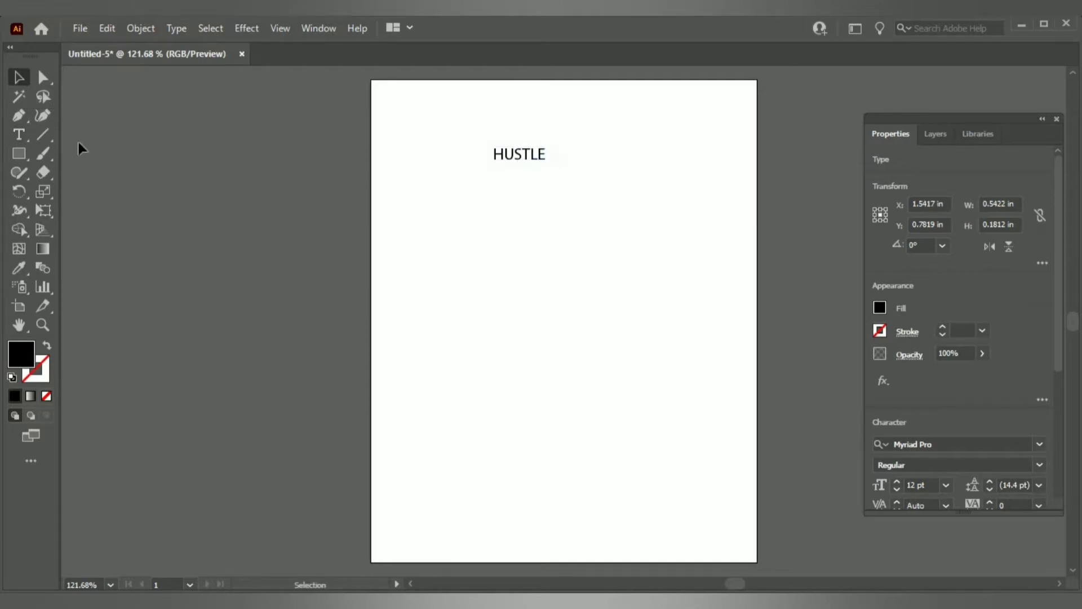
- Add the number 2 as a separate text object just below HUSTLE
click(19, 137)
click(505, 193)
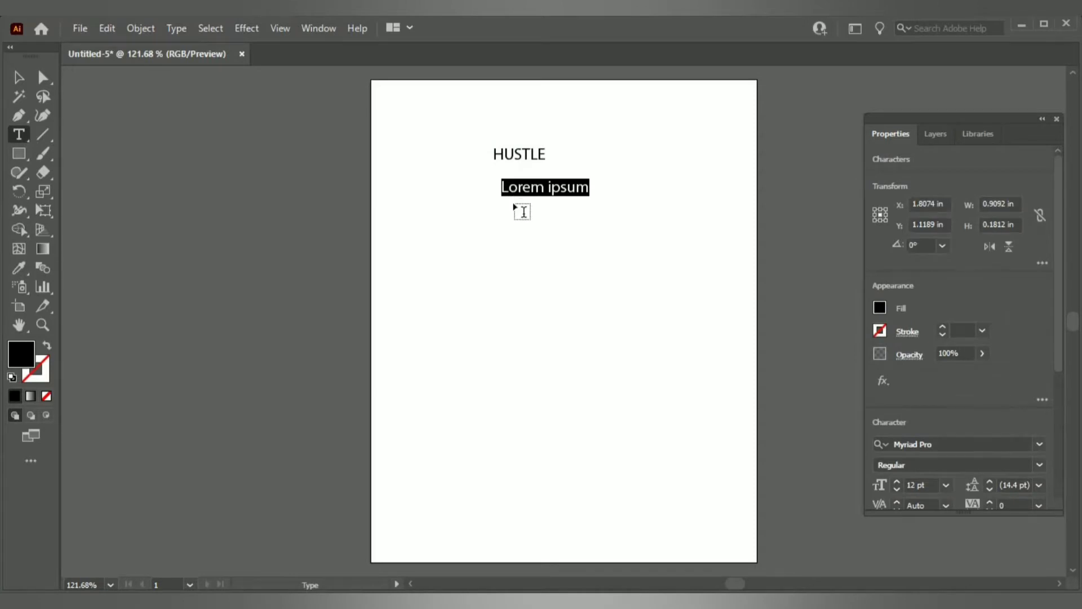
text(2)
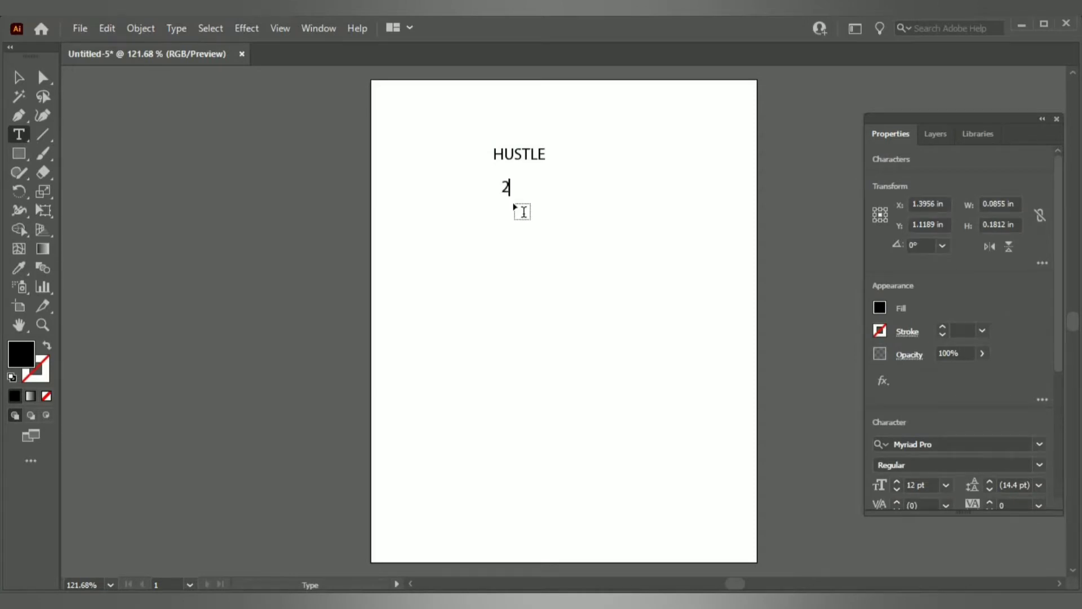
click(18, 79)
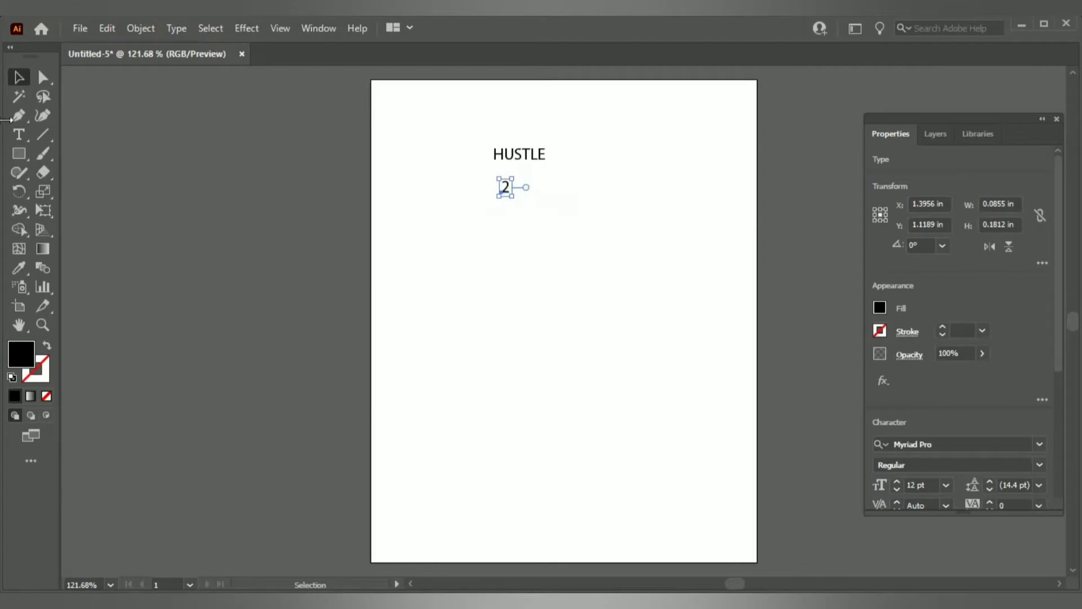
- Add the word HARD as a separate text object below the 2
click(18, 134)
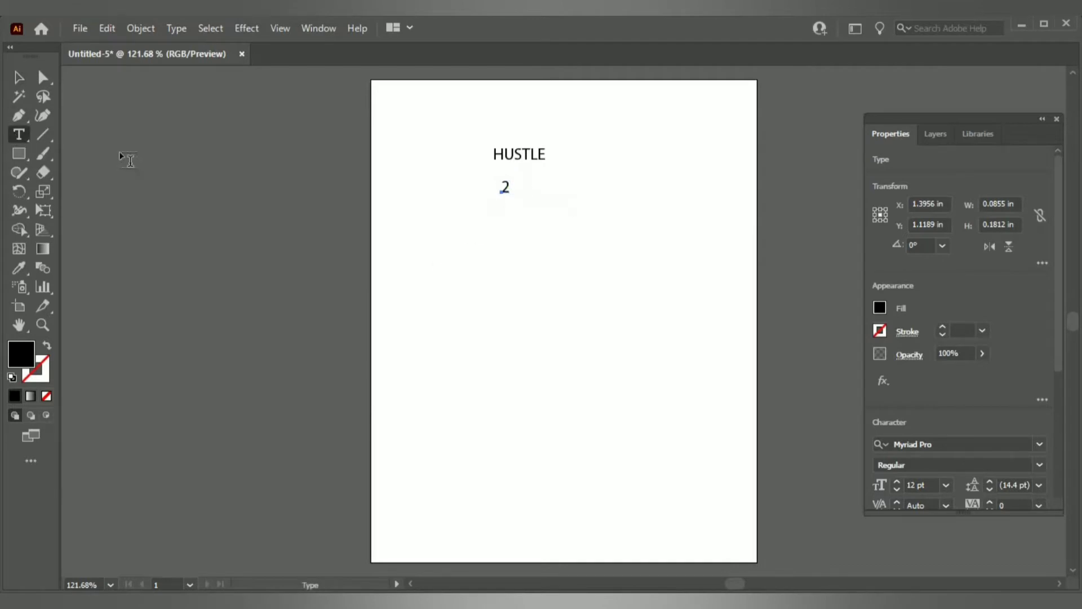
click(526, 238)
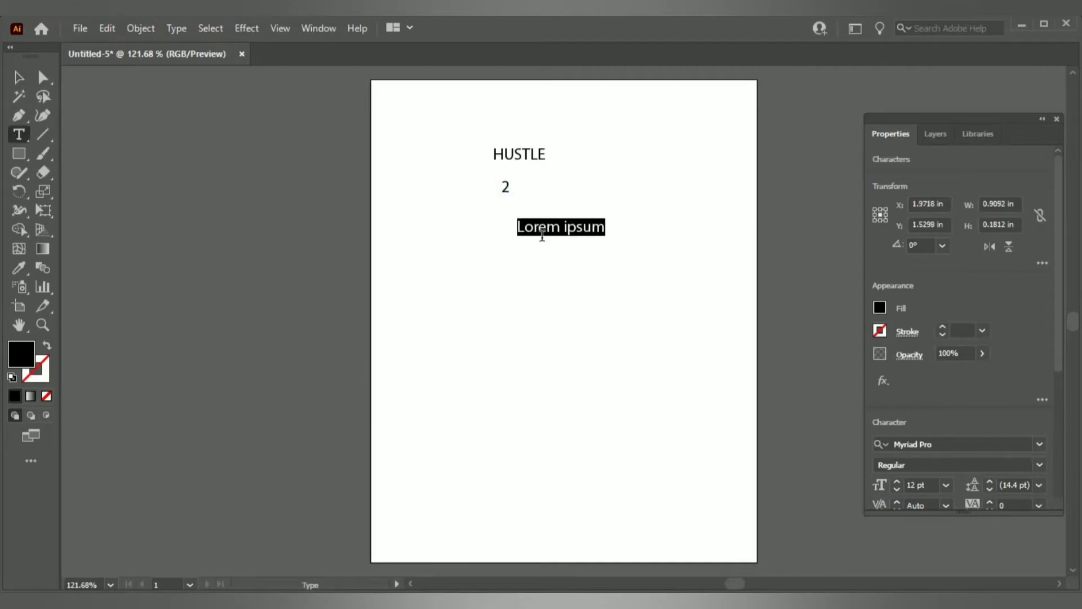
text(HARD)
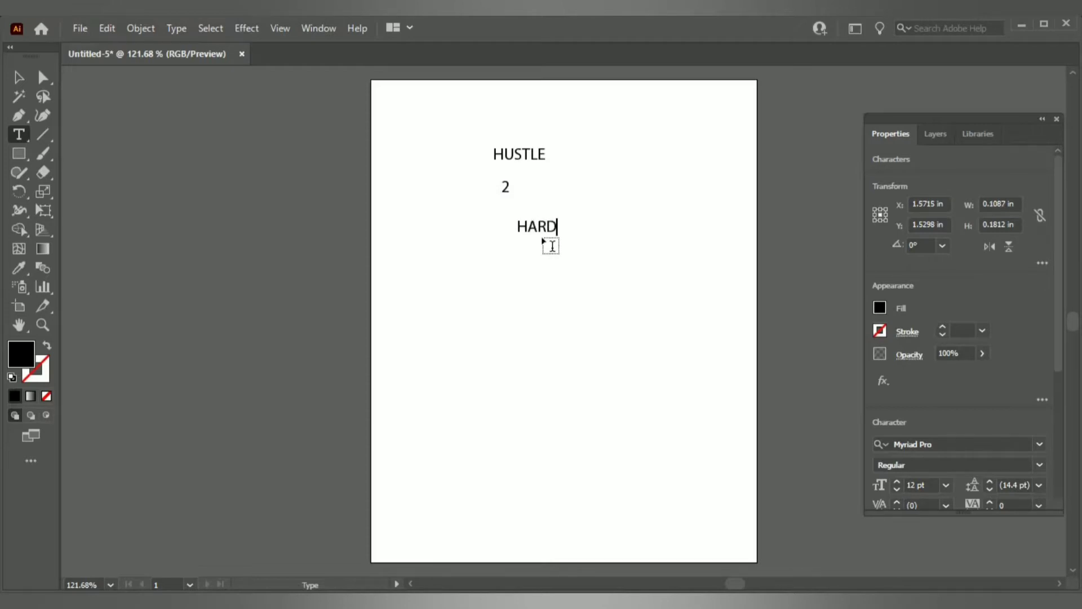
click(21, 79)
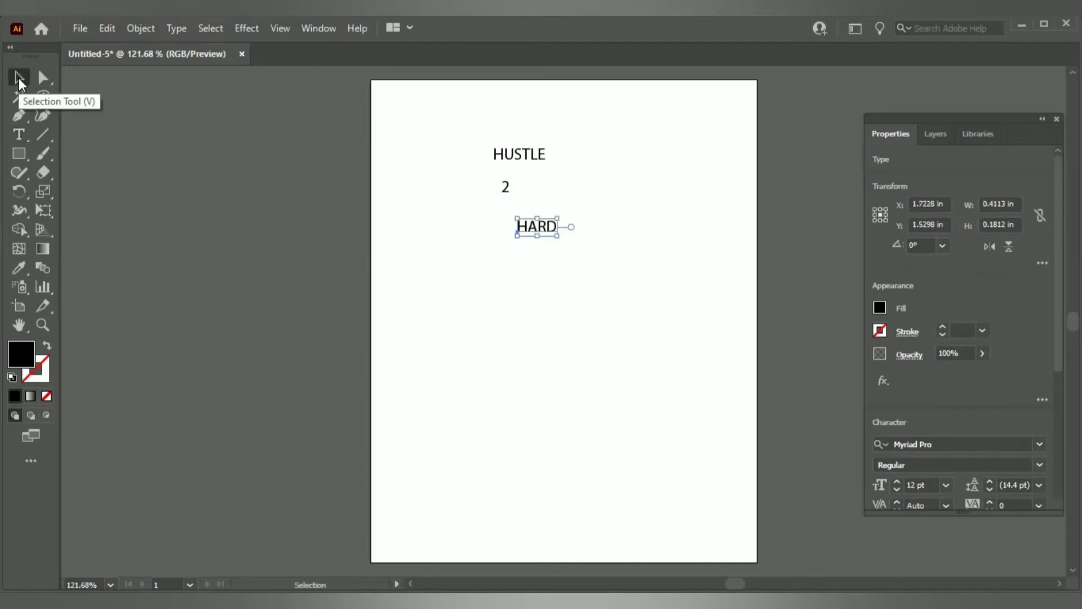
- Move HARD and the 2 lower, and enlarge HUSTLE to about 2.8 in wide across the upper part of the artboard
drag(550, 233, 543, 261)
drag(509, 189, 532, 237)
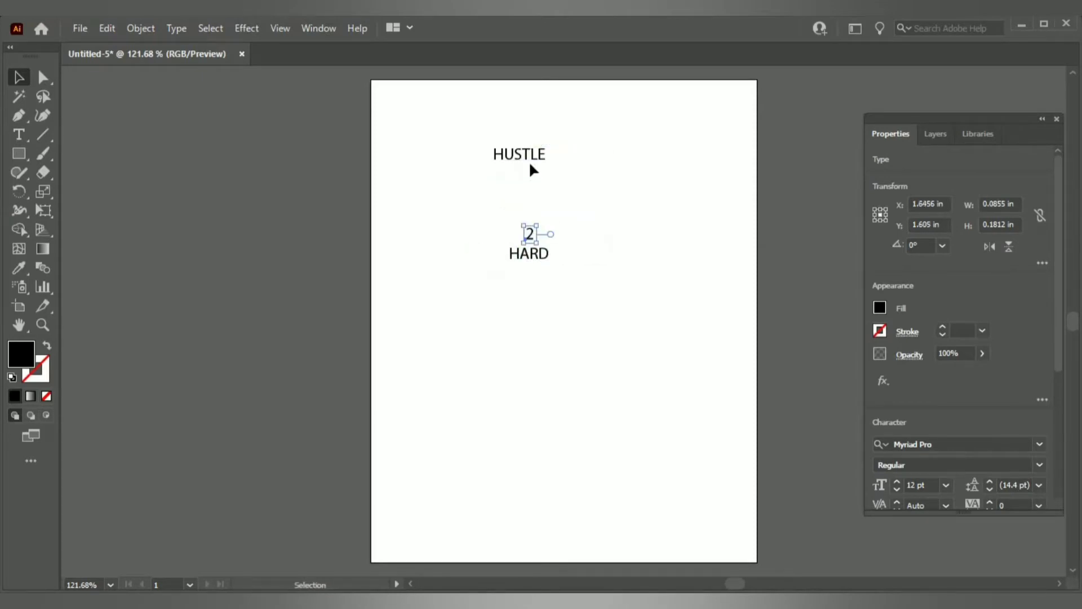
click(533, 159)
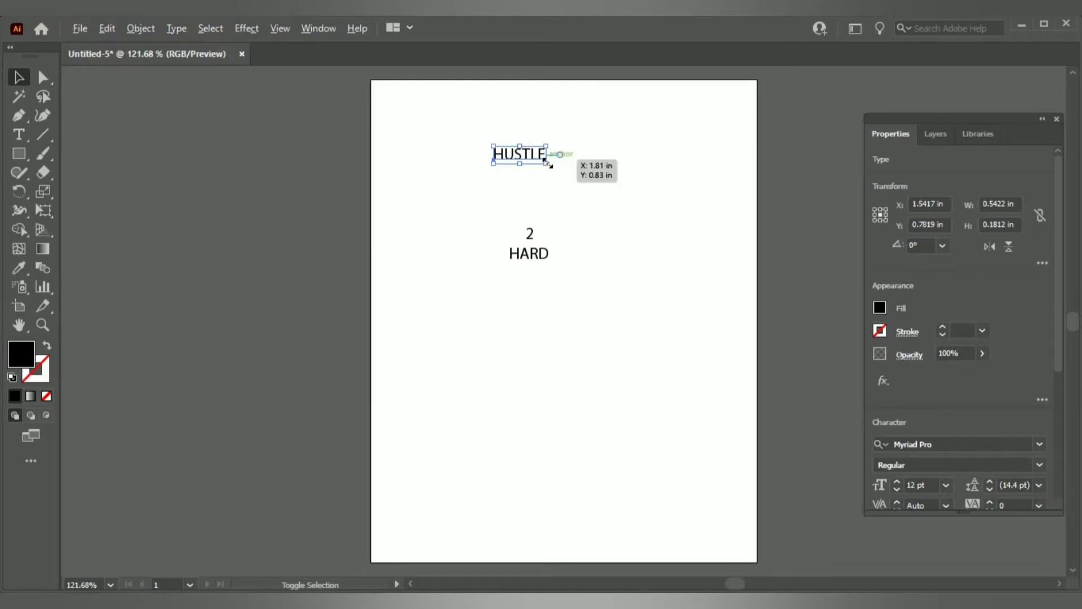
drag(545, 162, 659, 223)
drag(587, 159, 620, 194)
- Move HARD further down to make room, and enlarge the 2 and place it below HUSTLE
click(545, 256)
key(t)
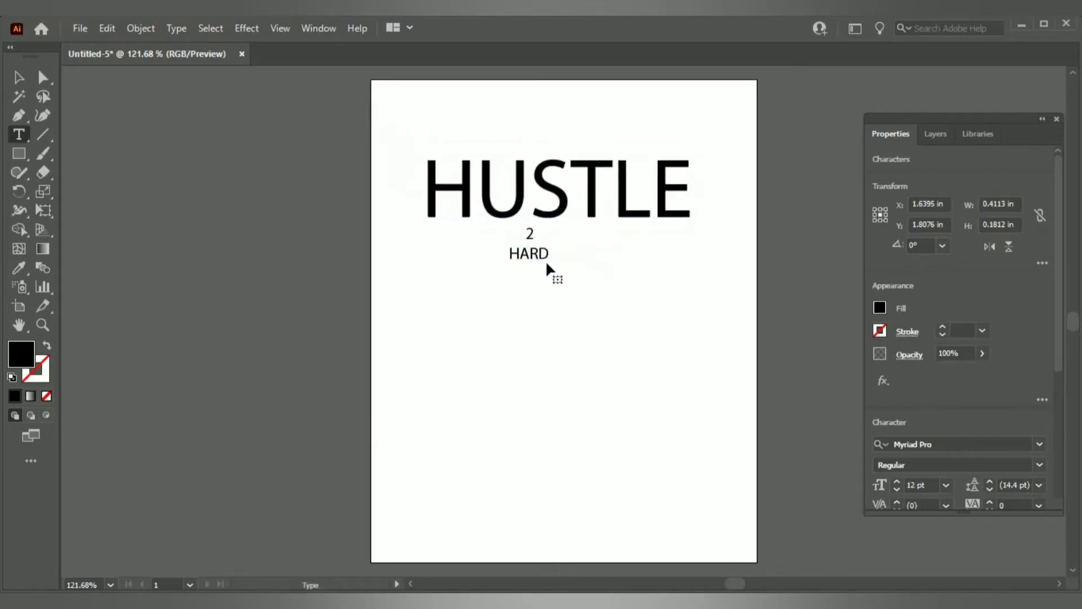
click(23, 85)
drag(544, 254, 548, 326)
drag(531, 231, 587, 282)
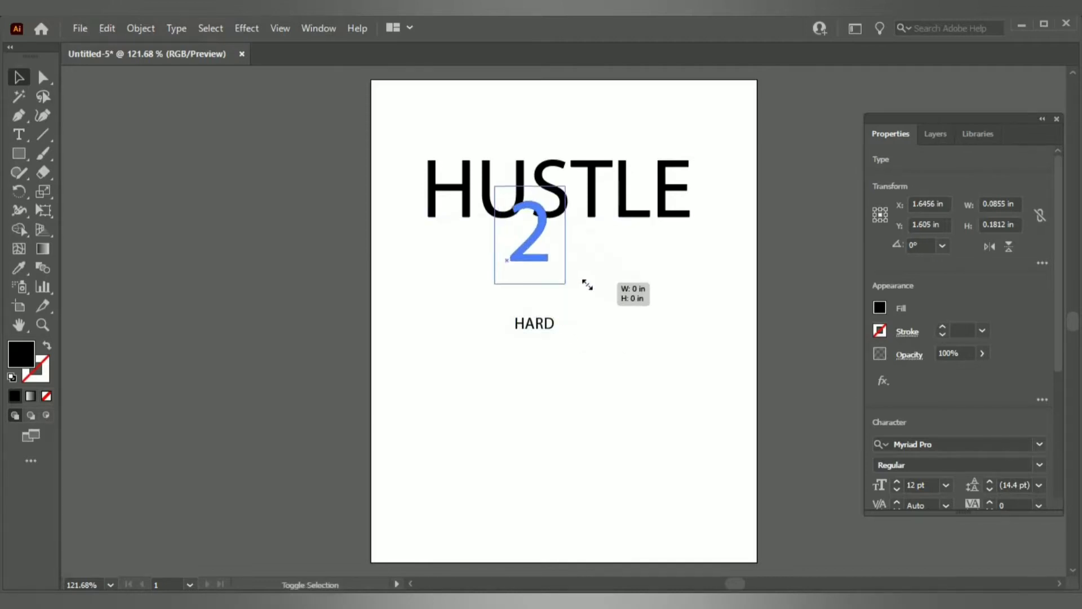
drag(527, 240, 477, 277)
- Enlarge HARD to nearly the letter height of HUSTLE, and stack the 2 and HARD centrally beneath HUSTLE
drag(560, 328, 680, 320)
drag(654, 283, 635, 406)
click(494, 282)
drag(495, 277, 570, 283)
drag(569, 385, 570, 381)
click(717, 318)
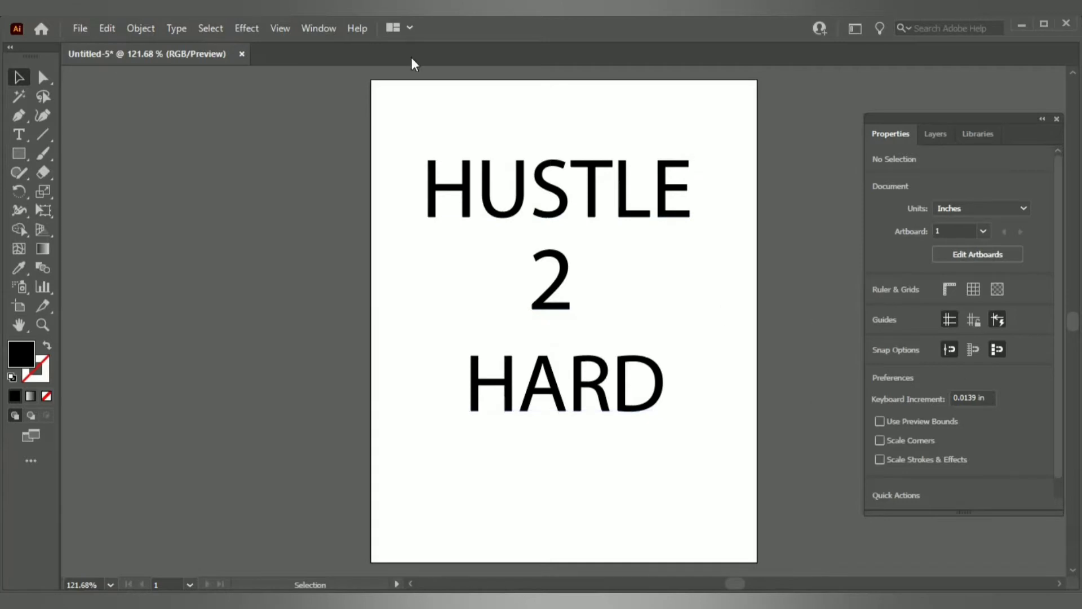
- Change the font of the HUSTLE, 2 and HARD text objects to Impact
click(495, 184)
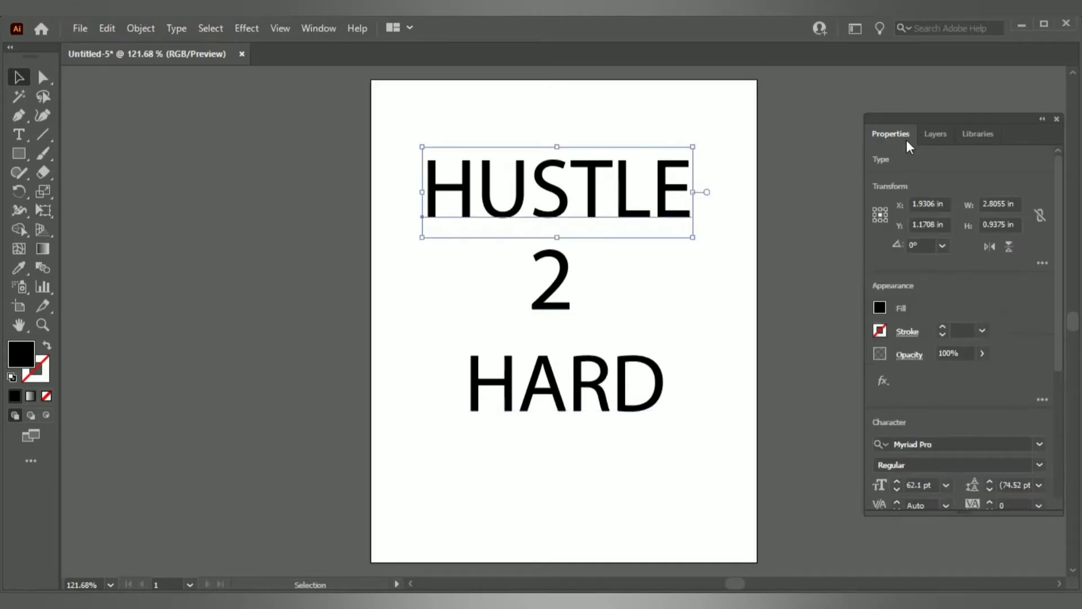
click(965, 447)
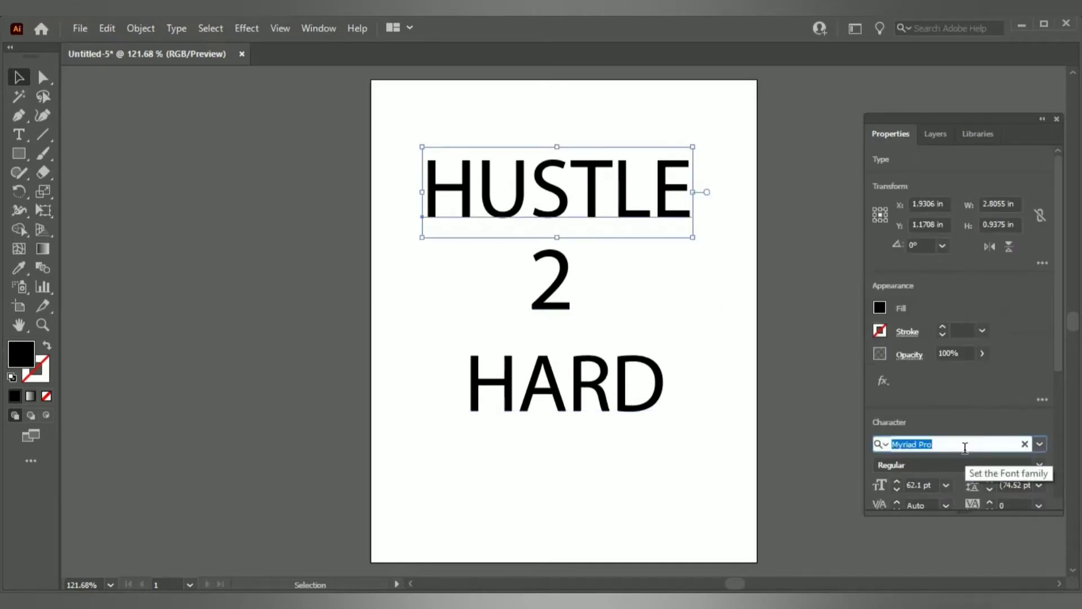
text(IMP)
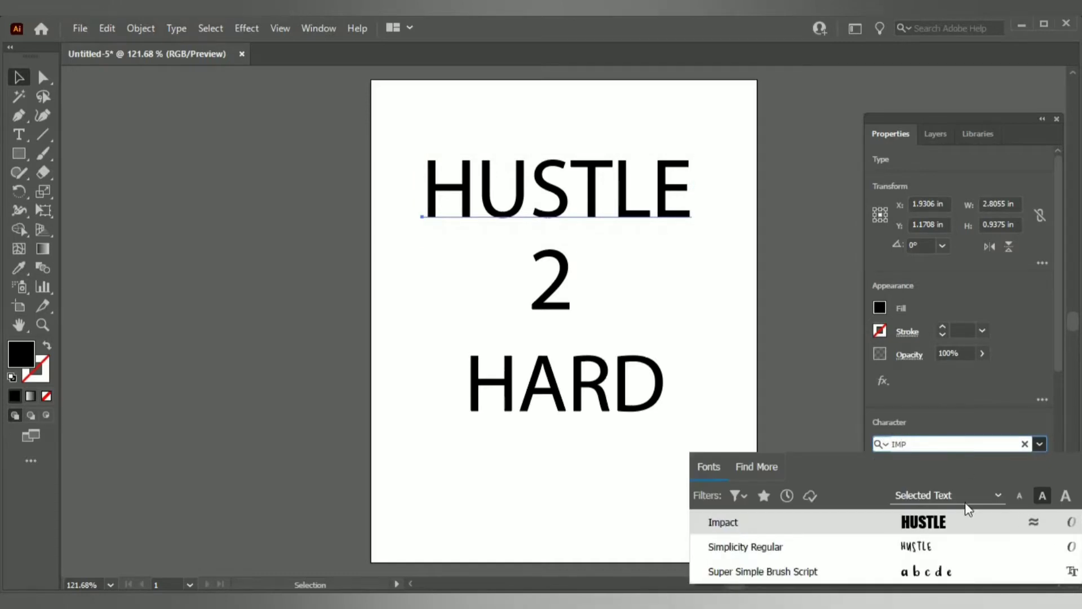
click(962, 521)
click(536, 290)
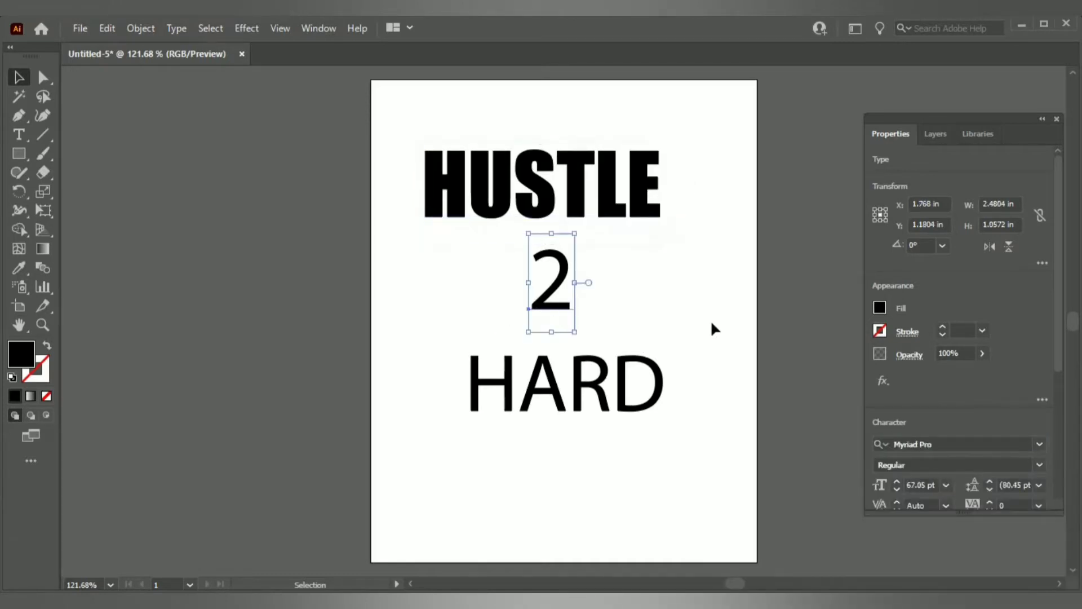
click(934, 444)
text(IMP)
click(909, 519)
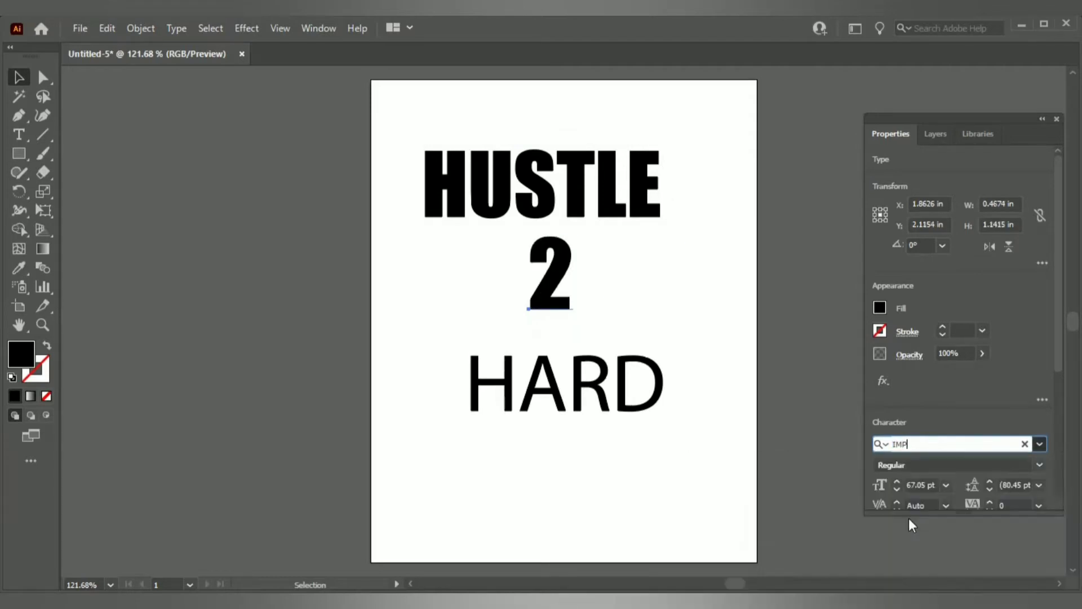
click(576, 394)
click(934, 442)
text(IMP)
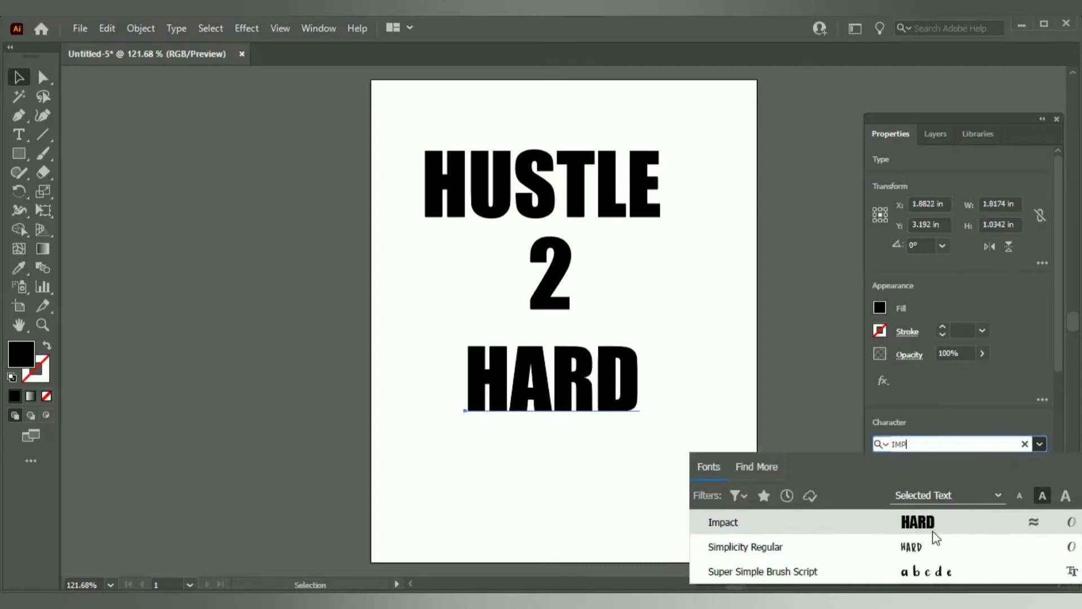
click(934, 530)
- Centre HUSTLE over the other lines and move the 2 slightly down, midway between HUSTLE and HARD
drag(512, 186, 540, 180)
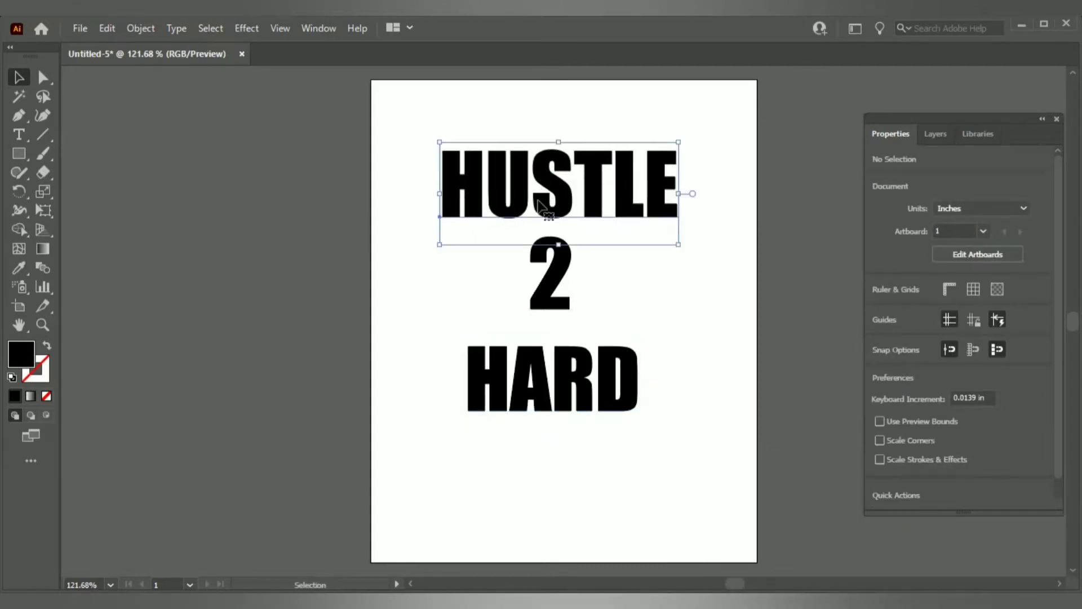
drag(560, 285, 561, 300)
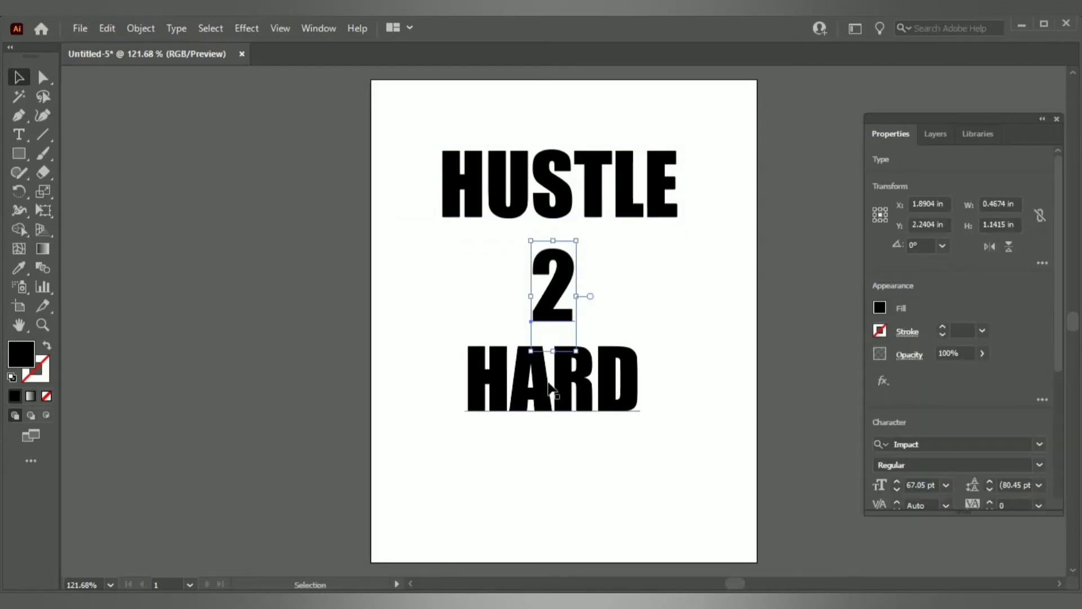
click(565, 480)
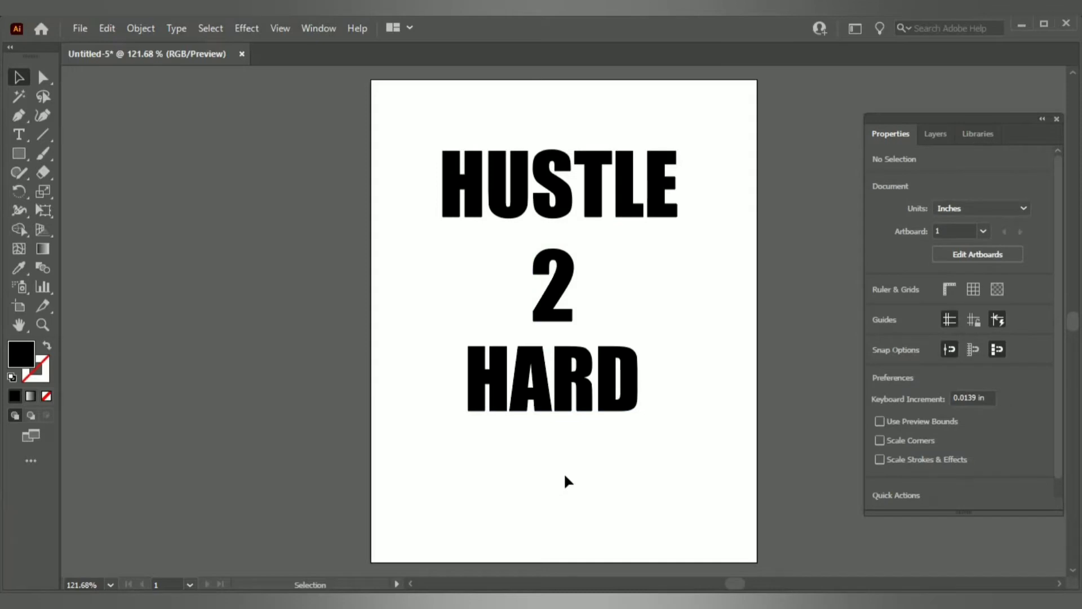
- Change the font of HUSTLE to ArtBrush Medium and shift the word slightly left to recentre it above the 2
click(548, 206)
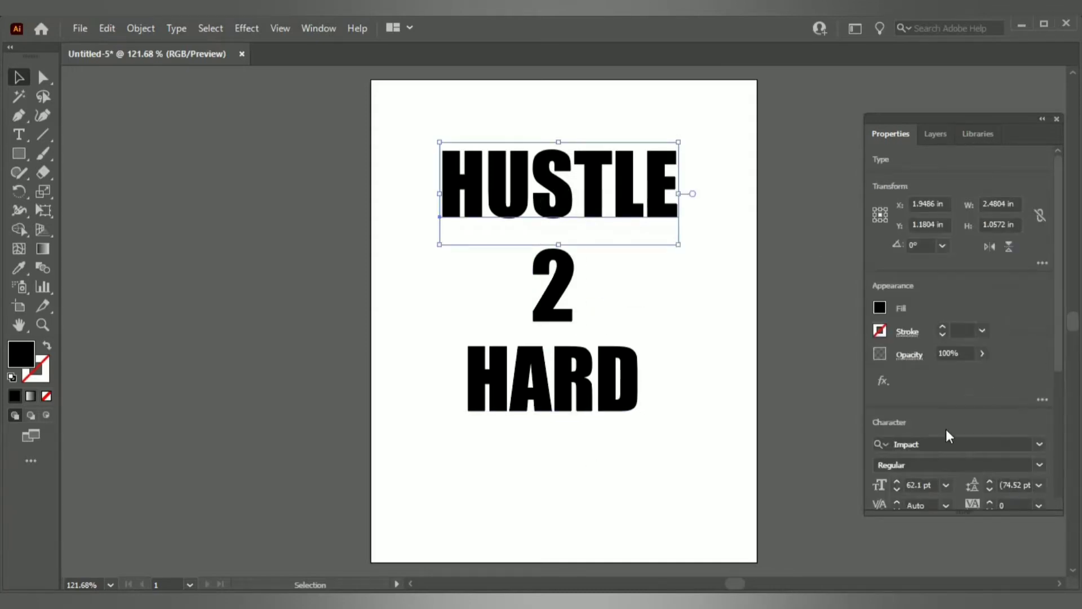
click(1038, 444)
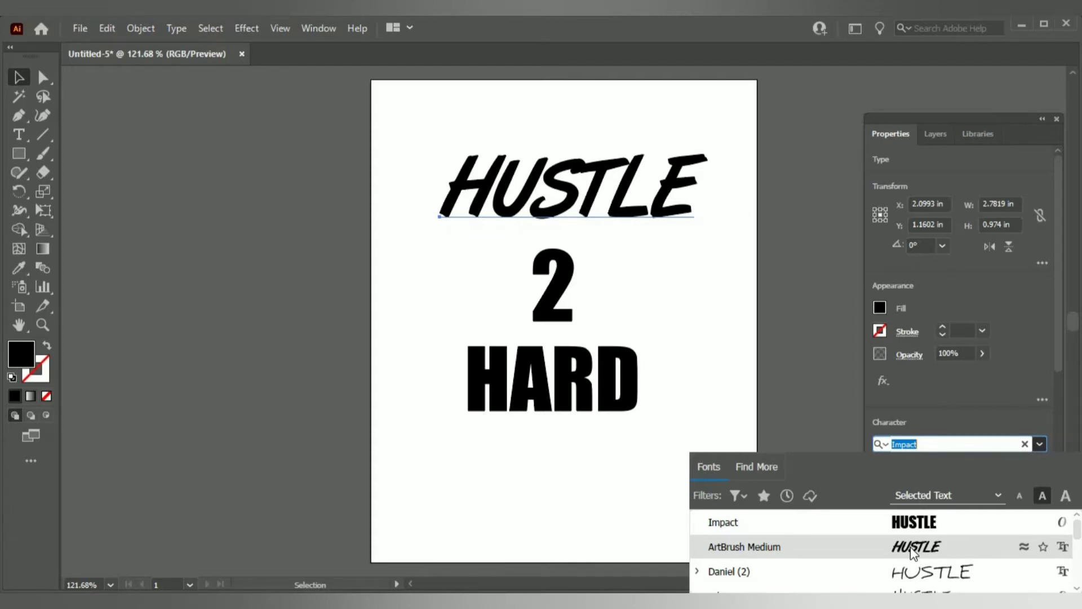
click(913, 546)
drag(562, 203, 550, 203)
click(665, 333)
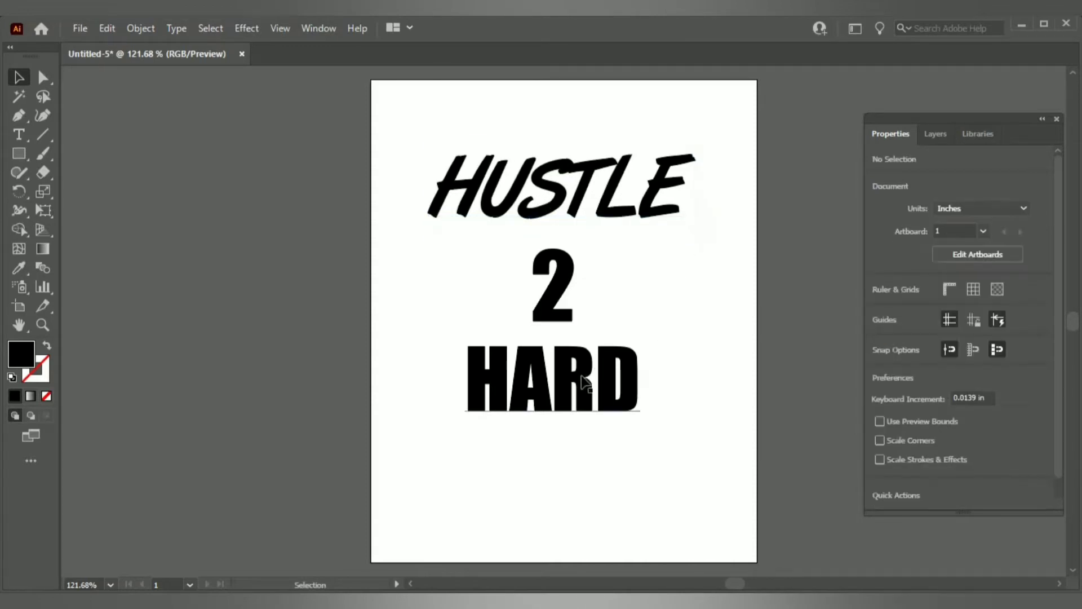
- Browse fonts for the HARD text object and change its font to MARE 007 Bold
click(564, 388)
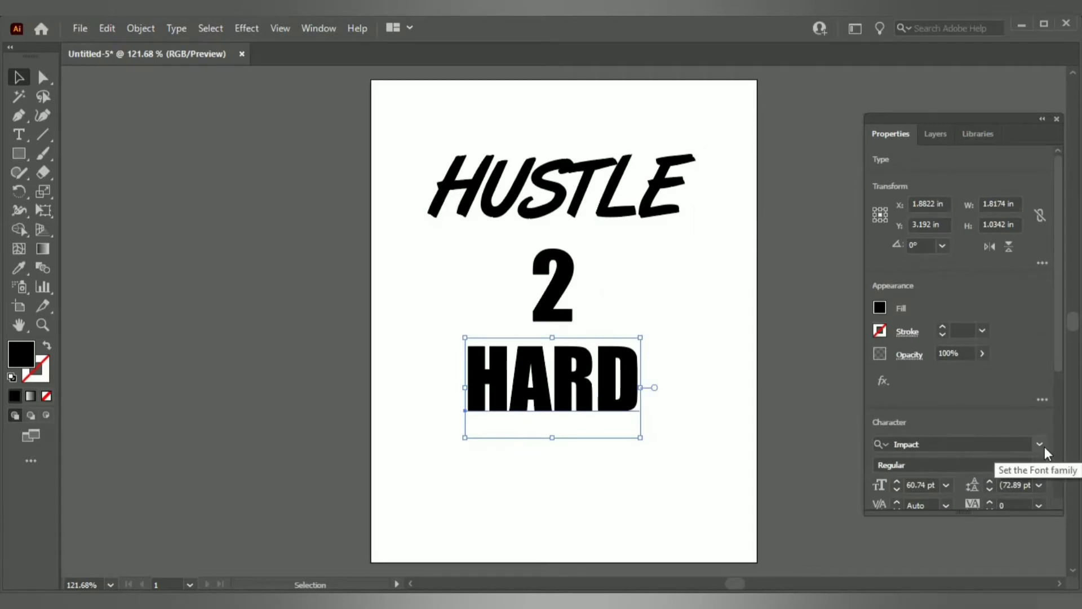
click(1010, 445)
text(Ink Free)
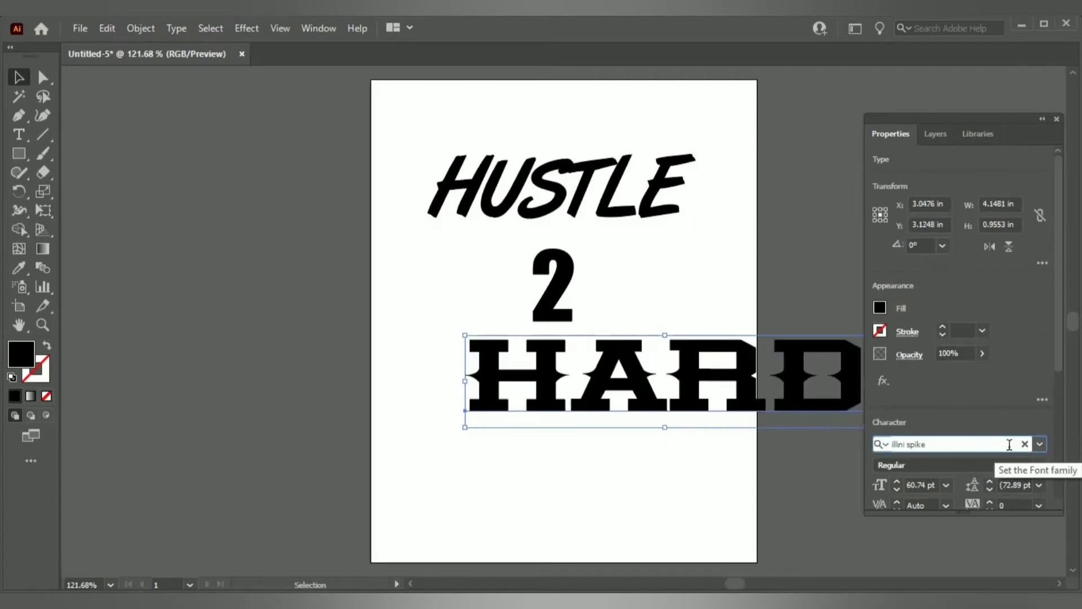
key(Down)
key(Up)
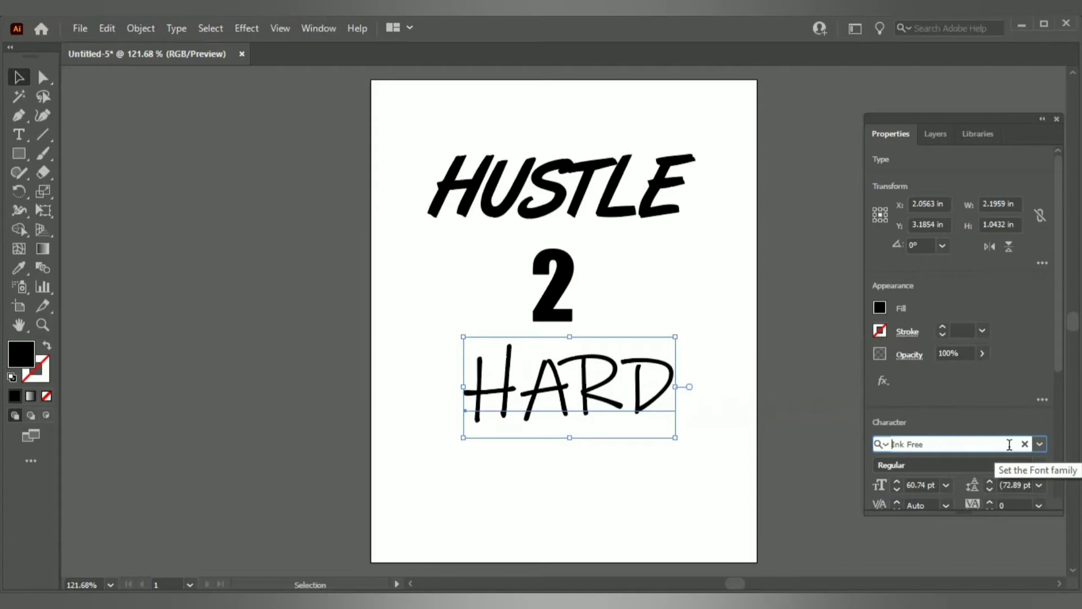
key(Down)
key(Down)
key(Down)
key(Down)
key(Down)
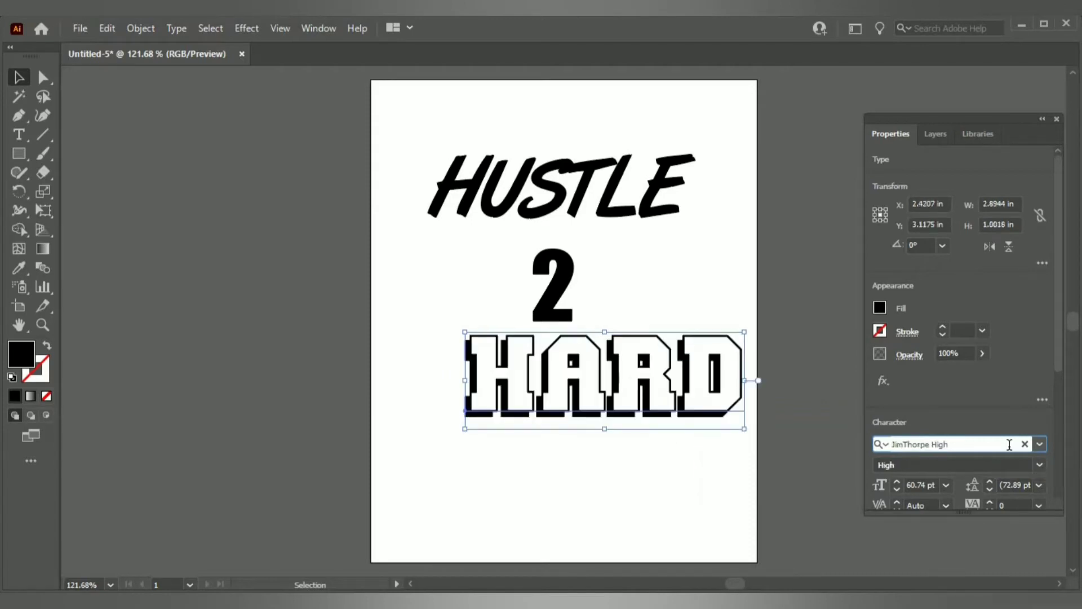
key(Down)
key(Down)
key(Down)
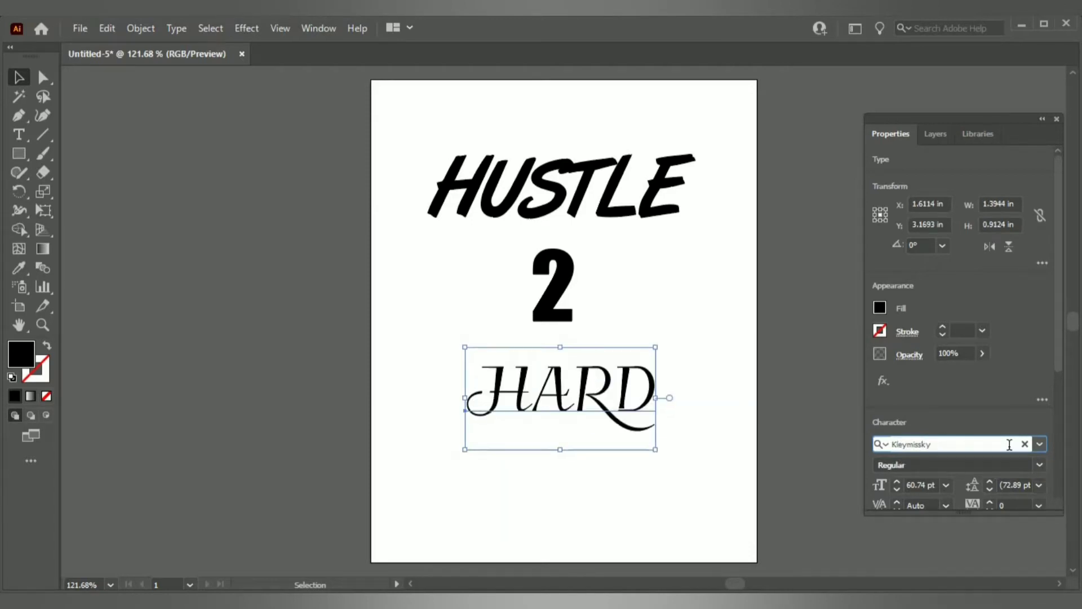
key(Down)
key(Down)
key(Up)
key(Down)
key(Up)
key(Down)
key(Up)
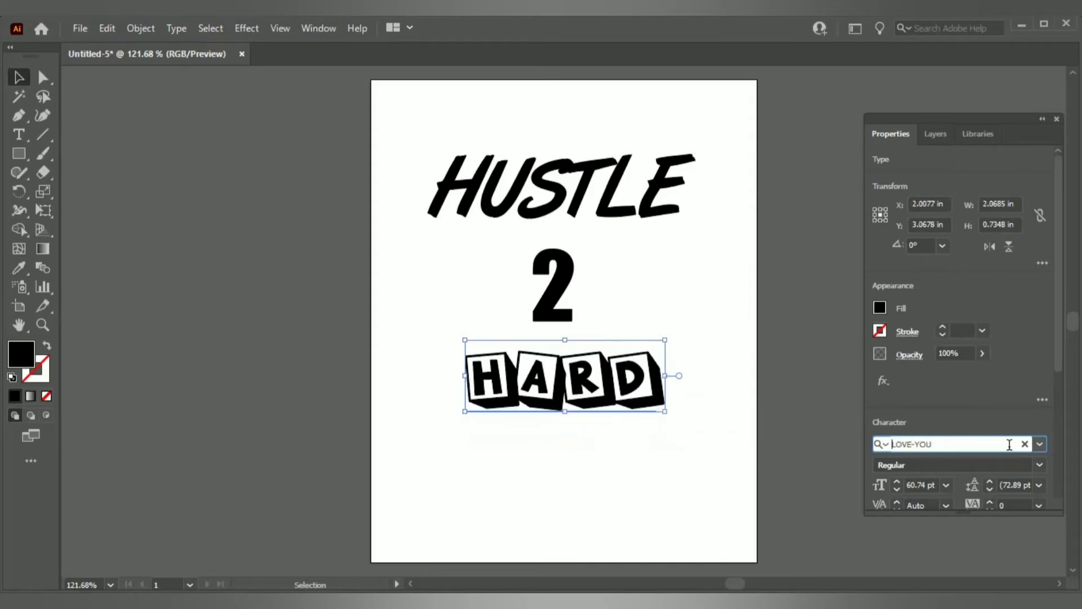
key(Down)
key(Down)
key(Down)
key(Down)
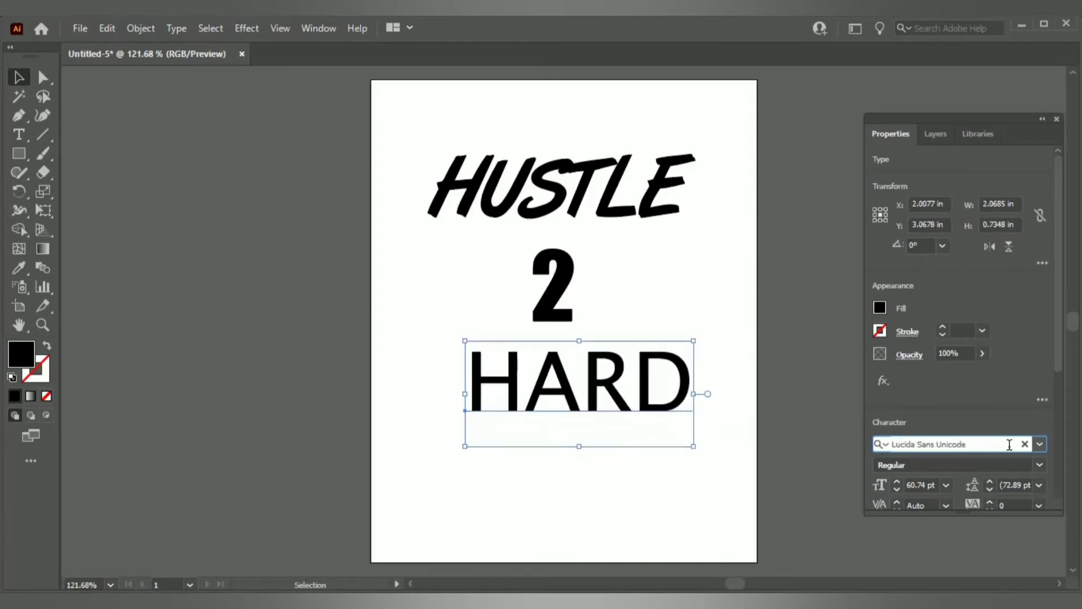
key(Down)
key(Up)
key(Down)
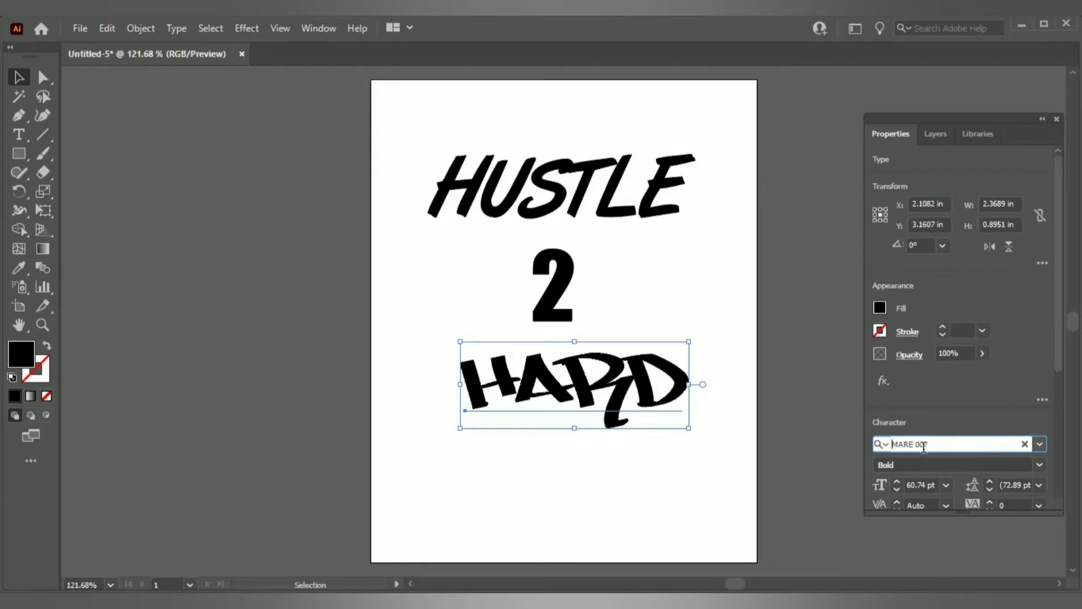
click(624, 460)
- Move HARD slightly down and left, and shift the 2 slightly down and right, midway between HUSTLE and HARD
drag(606, 377, 599, 394)
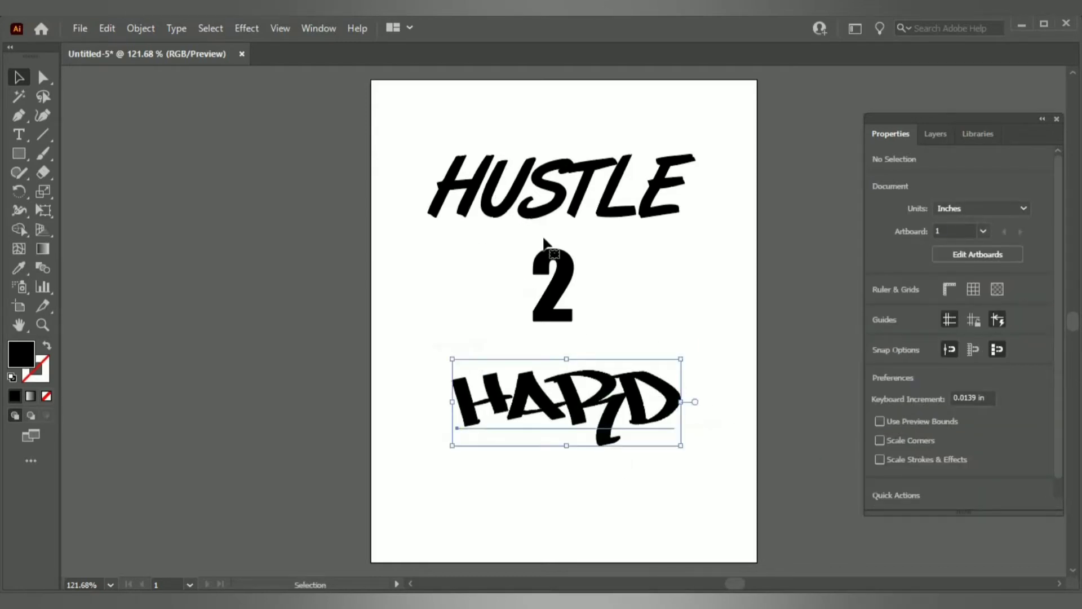
click(518, 491)
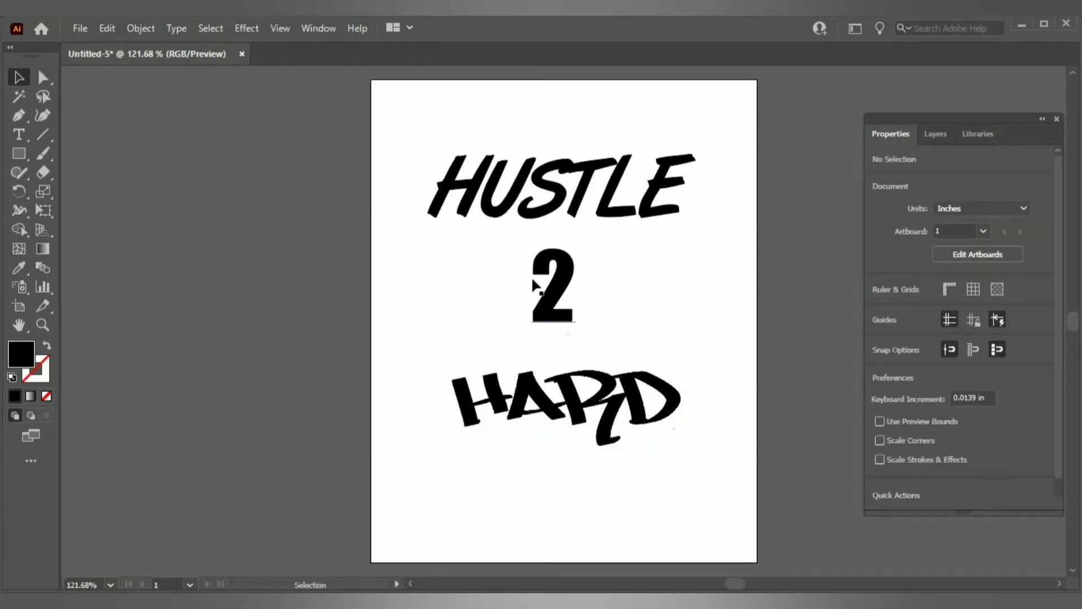
click(551, 203)
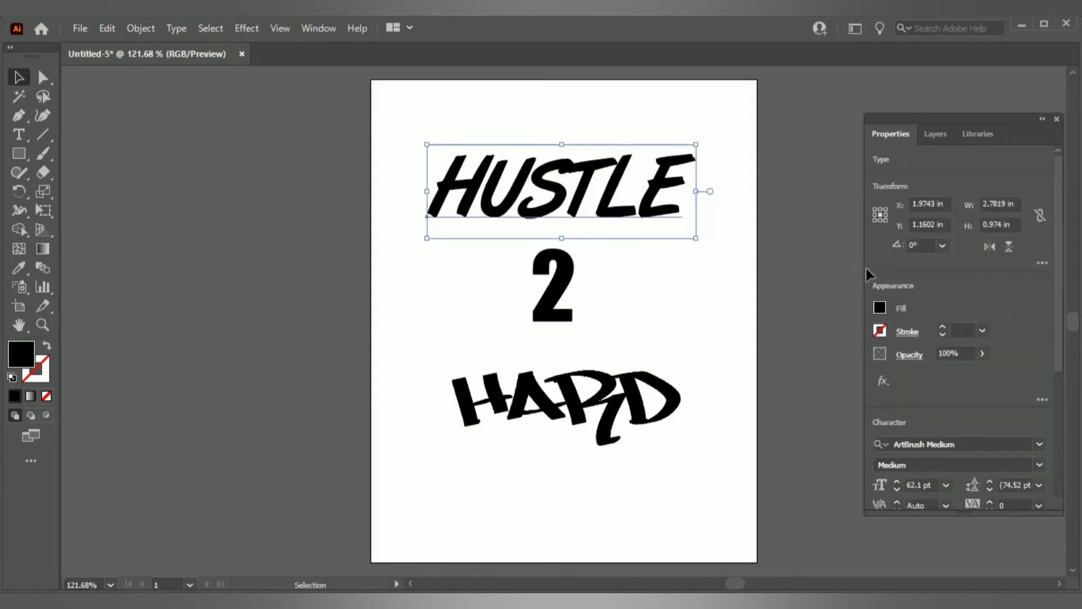
click(563, 308)
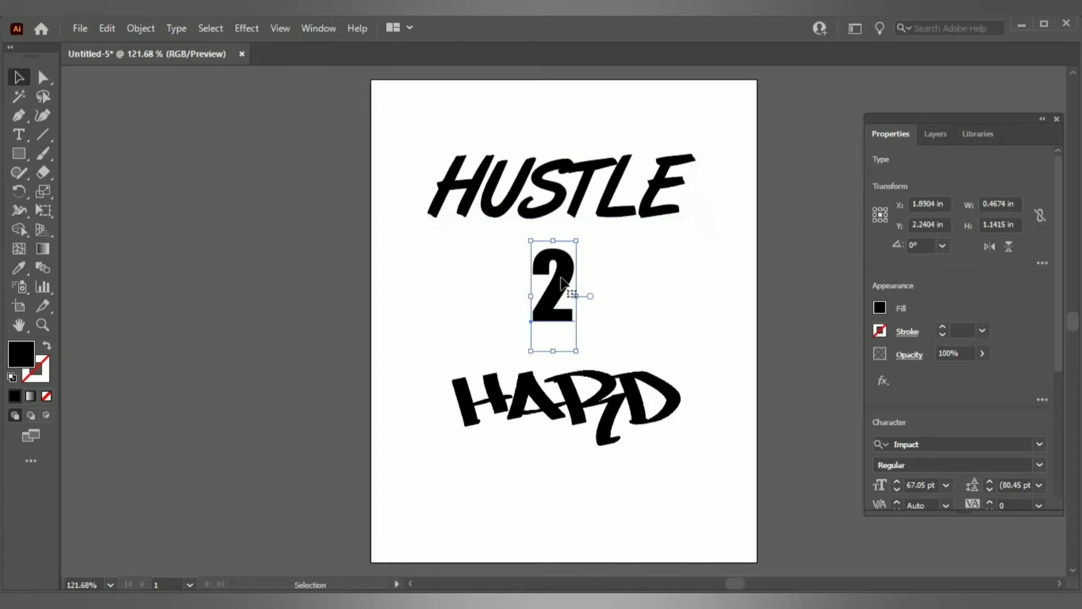
drag(560, 295, 561, 294)
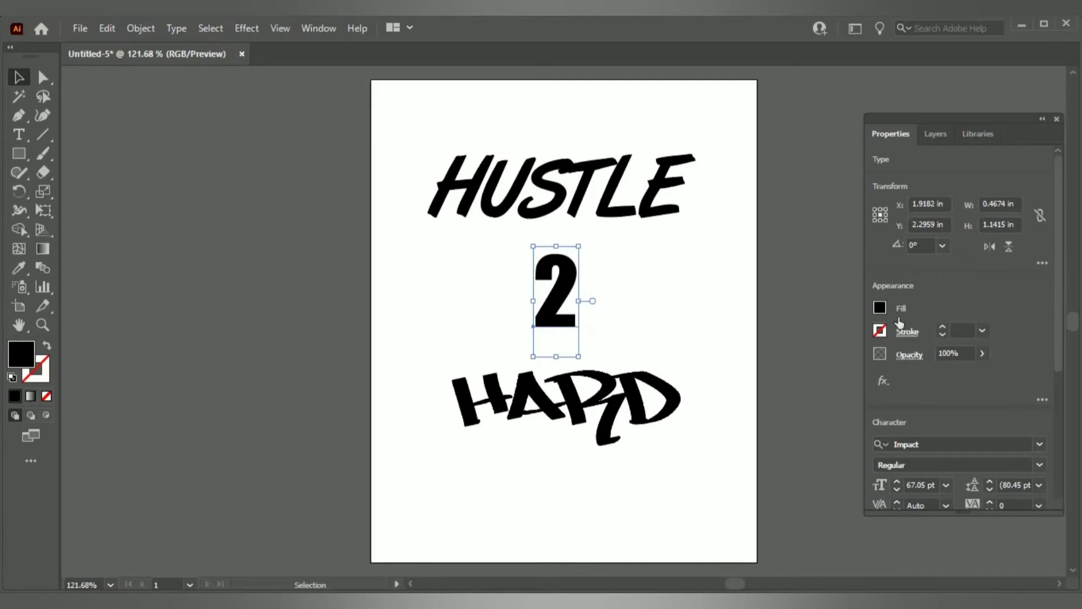
- Apply a horizontal Arc warp effect with a 31% bend to HUSTLE
click(612, 200)
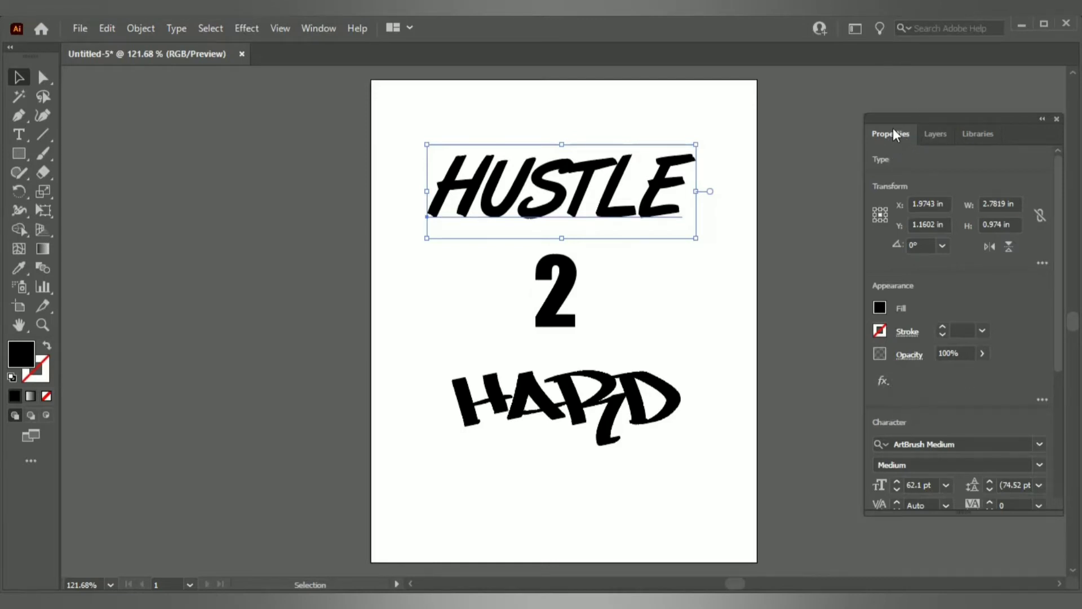
click(883, 381)
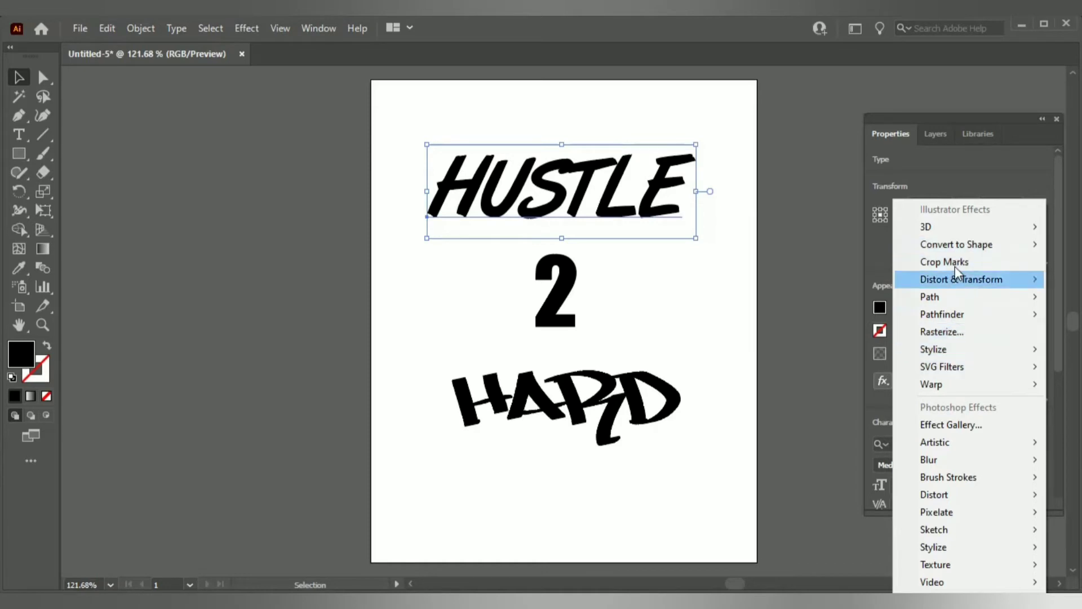
mouse_move(948, 384)
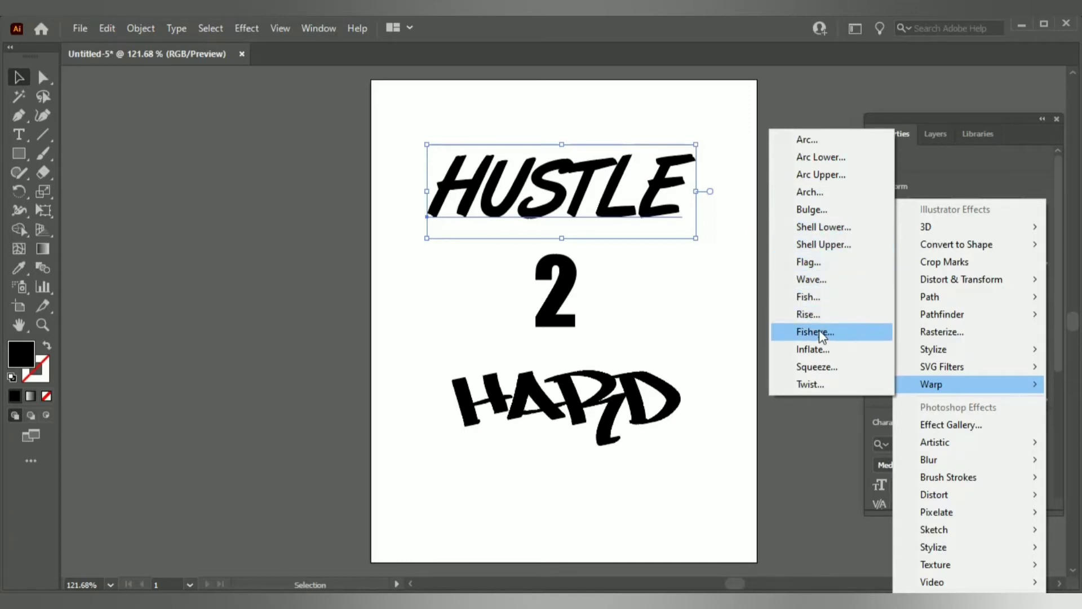
click(821, 141)
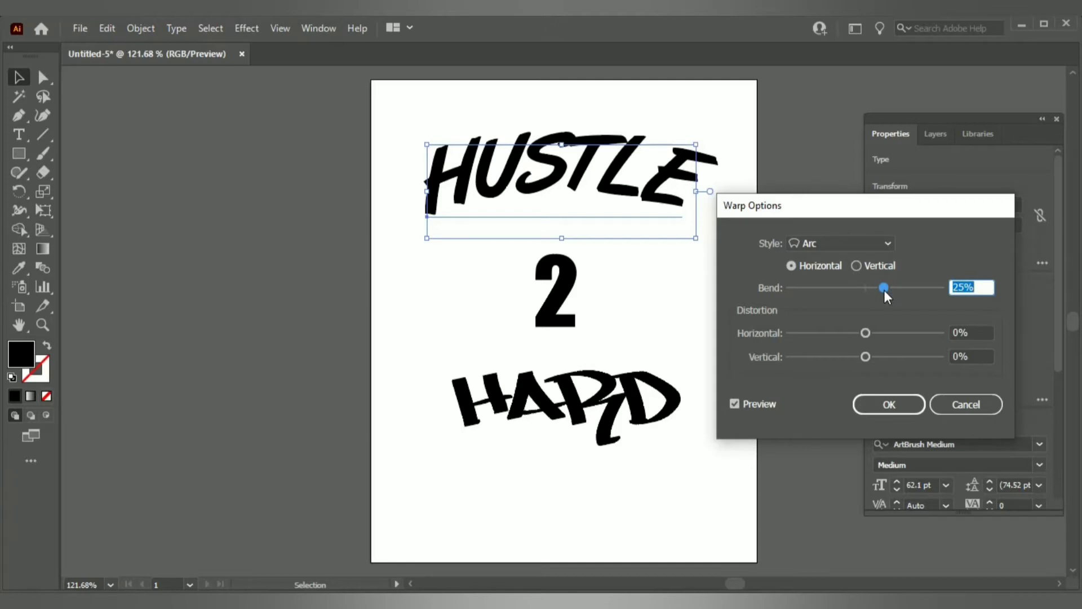
mouse_move(884, 289)
mouse_down()
mouse_move(918, 286)
mouse_move(834, 290)
mouse_move(889, 288)
mouse_up()
drag(884, 285, 887, 285)
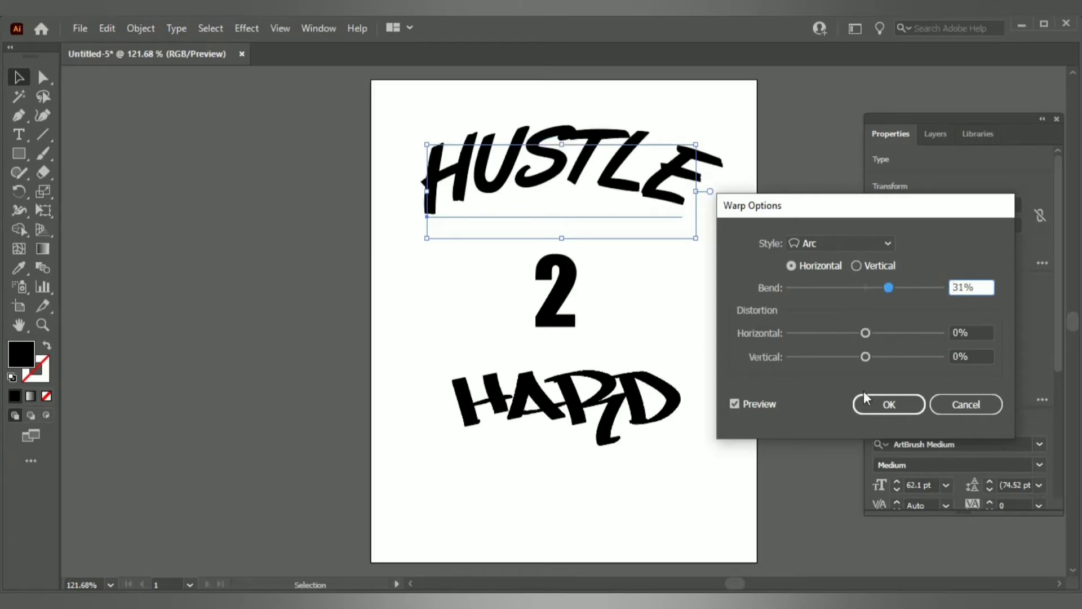
click(889, 404)
- Move the arched HUSTLE down closer to the other lines and shift the 2 slightly down and left beneath it
drag(602, 151, 625, 263)
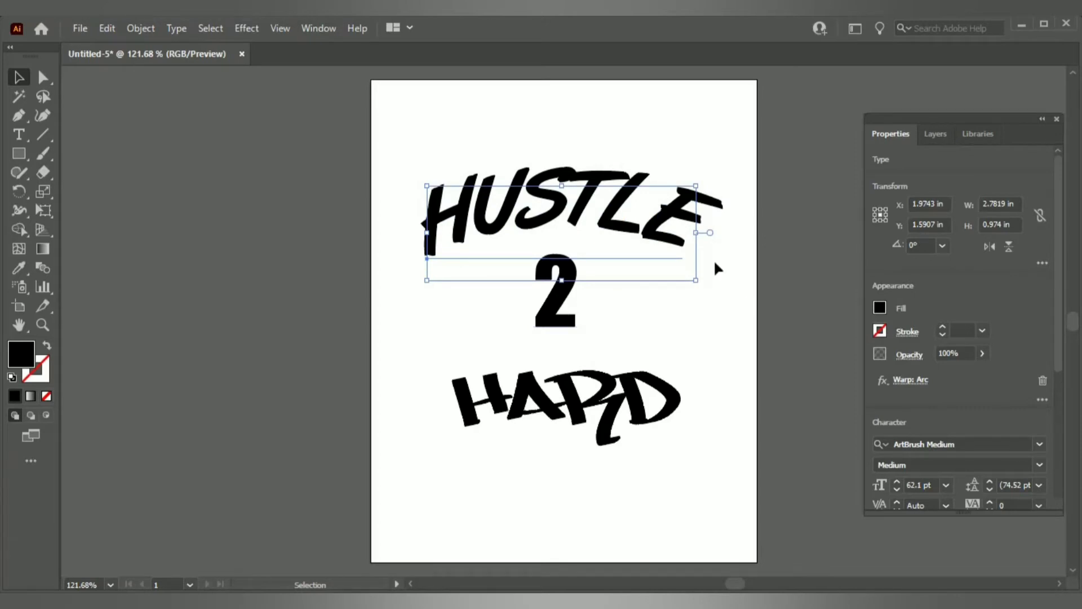
click(736, 314)
drag(560, 310, 566, 319)
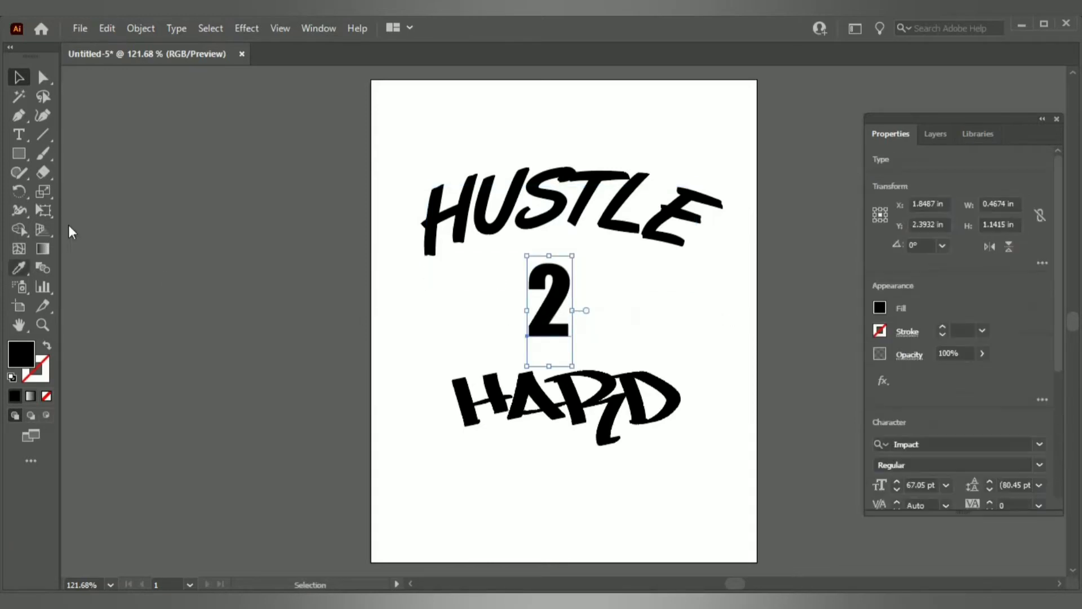
- Try the illini spike font on the 2 and undo the change
click(938, 444)
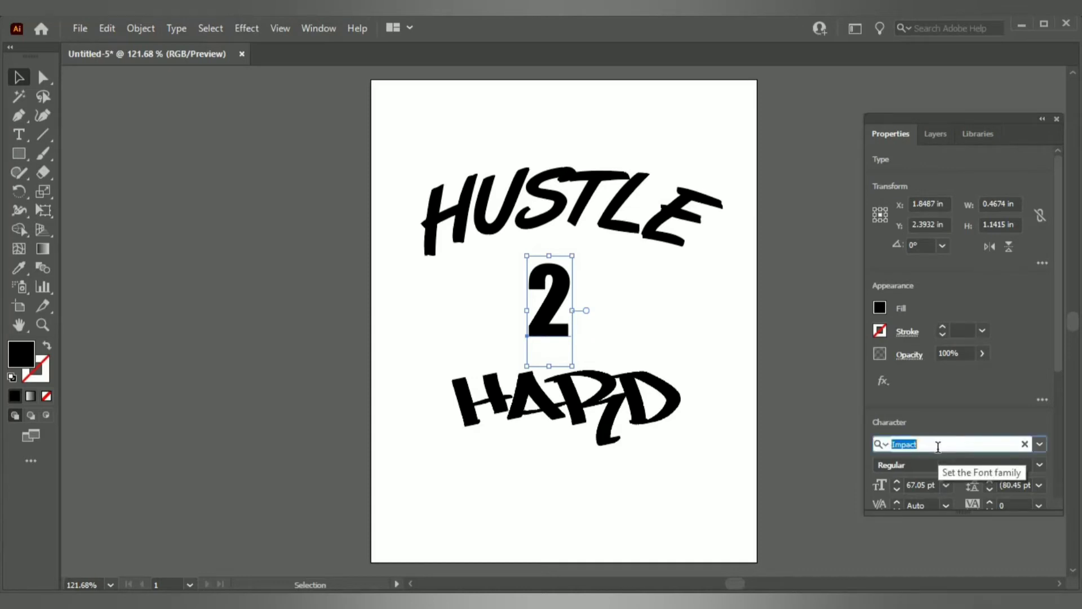
text(Illini spike)
key(ctrl+z)
click(663, 322)
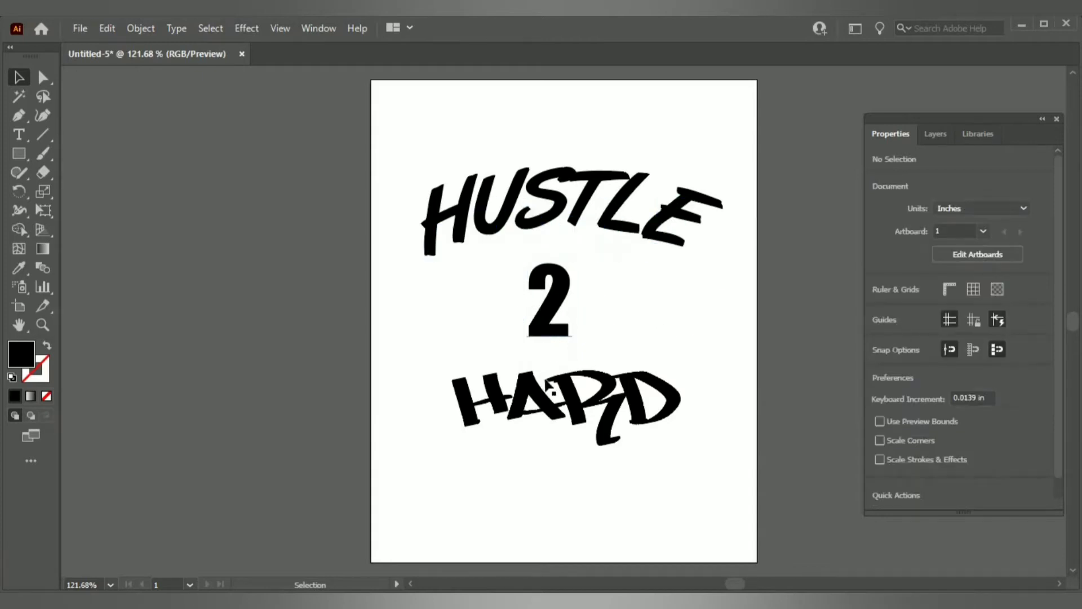
- Convert the HARD text to outlines and shift it slightly left, centred beneath the 2
click(608, 387)
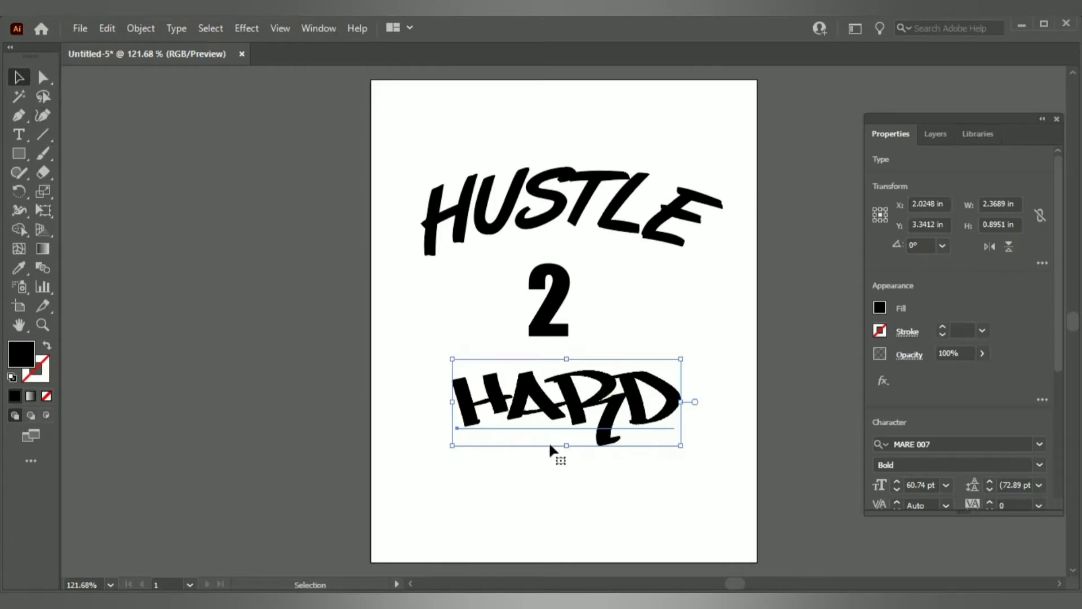
right_click(577, 402)
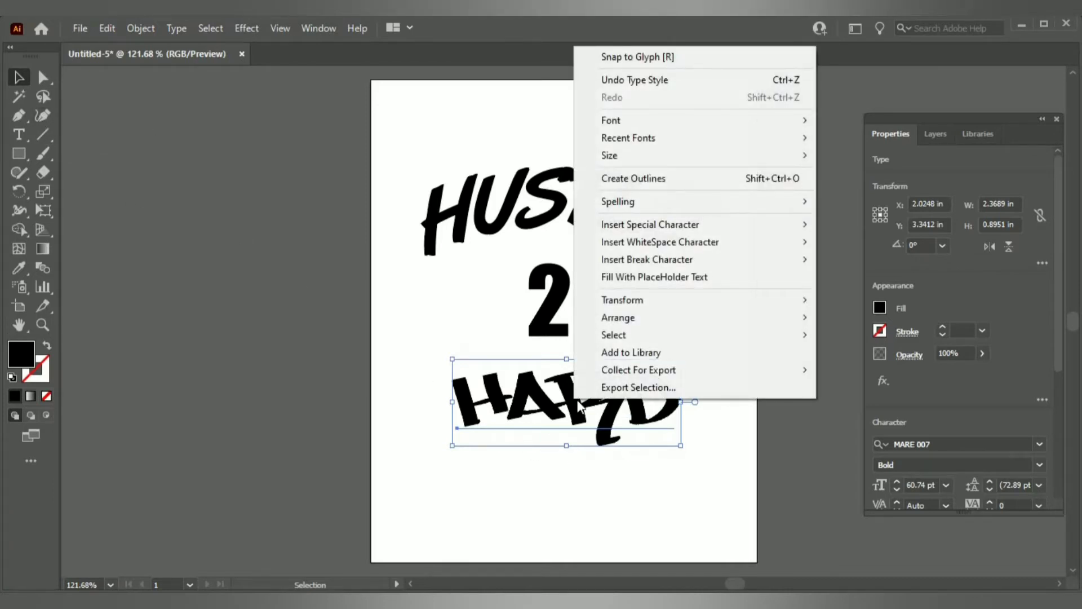
click(635, 175)
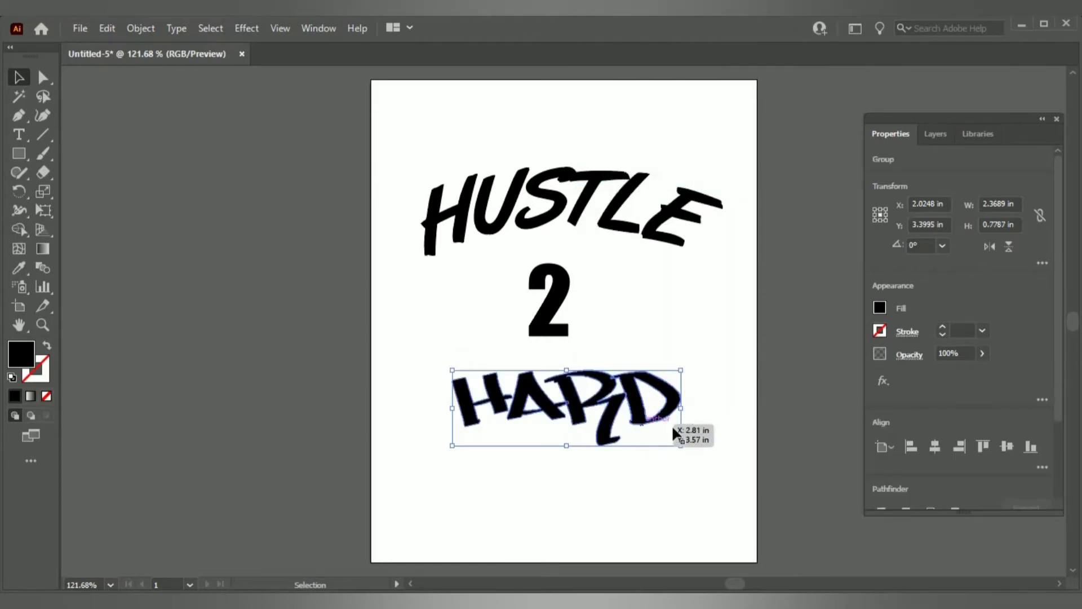
scroll(999, 442, down, 3)
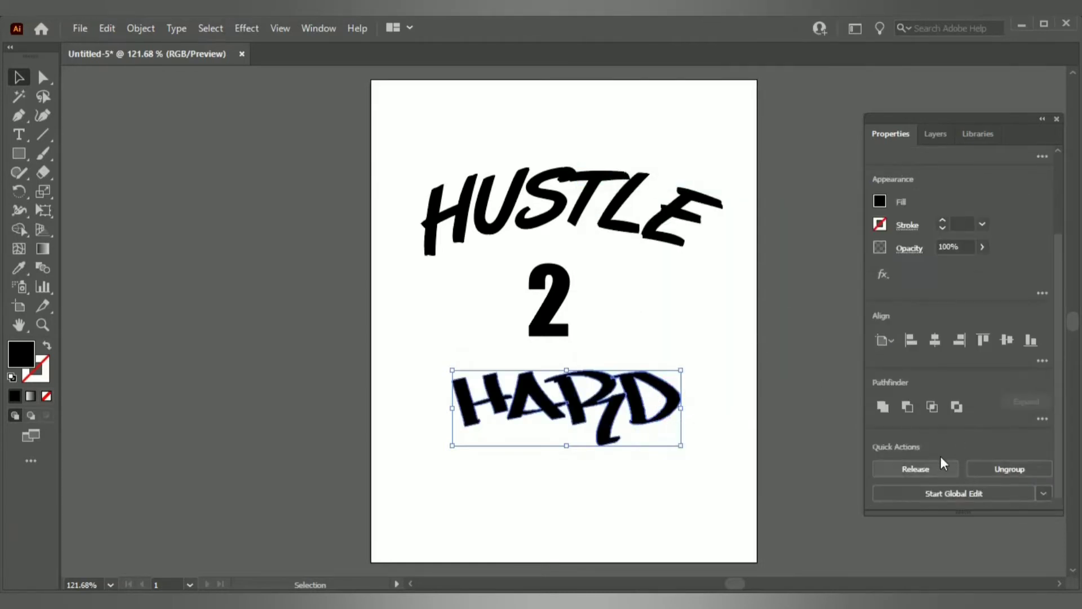
scroll(947, 379, up, 3)
scroll(947, 389, down, 3)
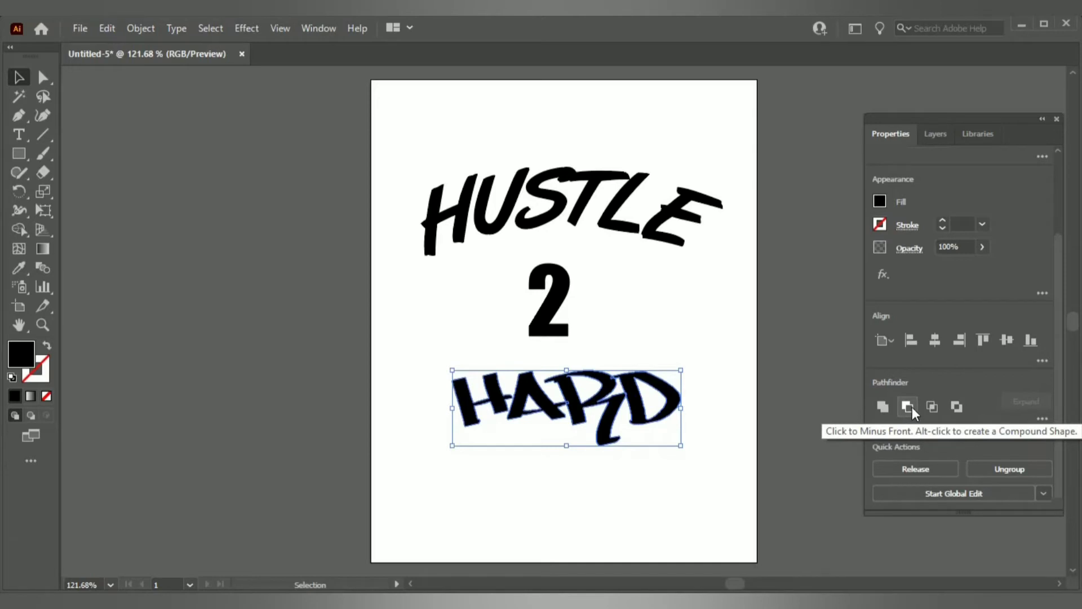
drag(620, 401, 612, 403)
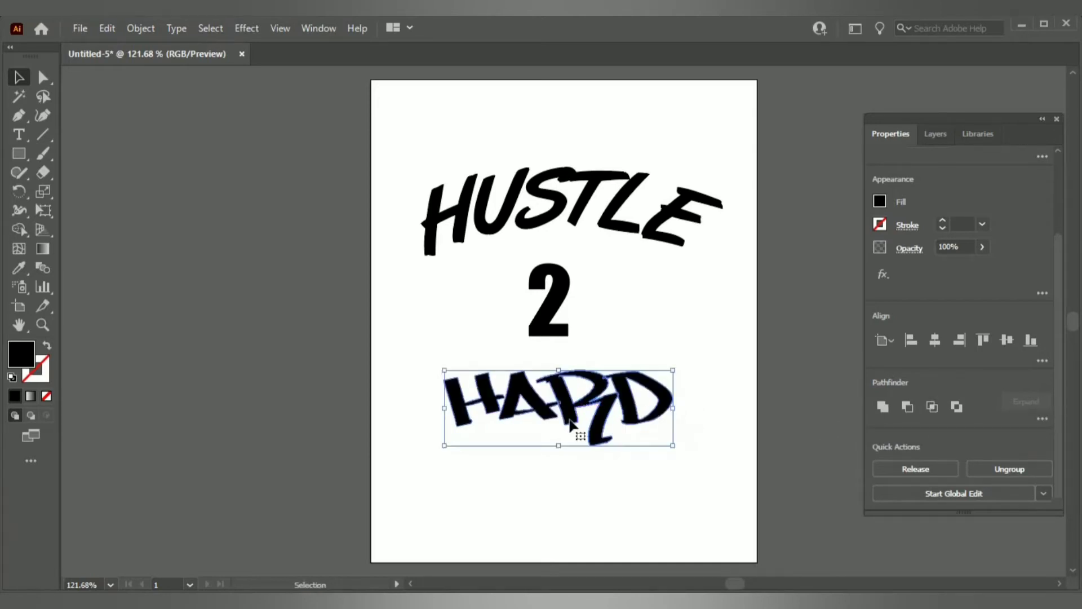
- Select the H of HARD with the Direct Selection tool to show its anchor points
scroll(573, 432, up, 2)
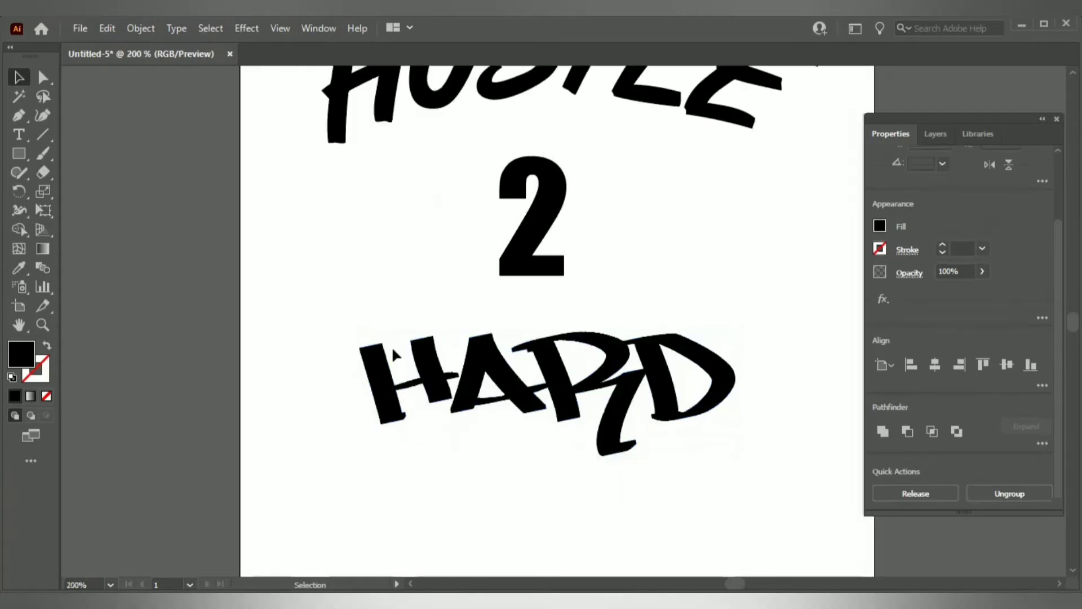
click(389, 300)
click(43, 76)
click(443, 405)
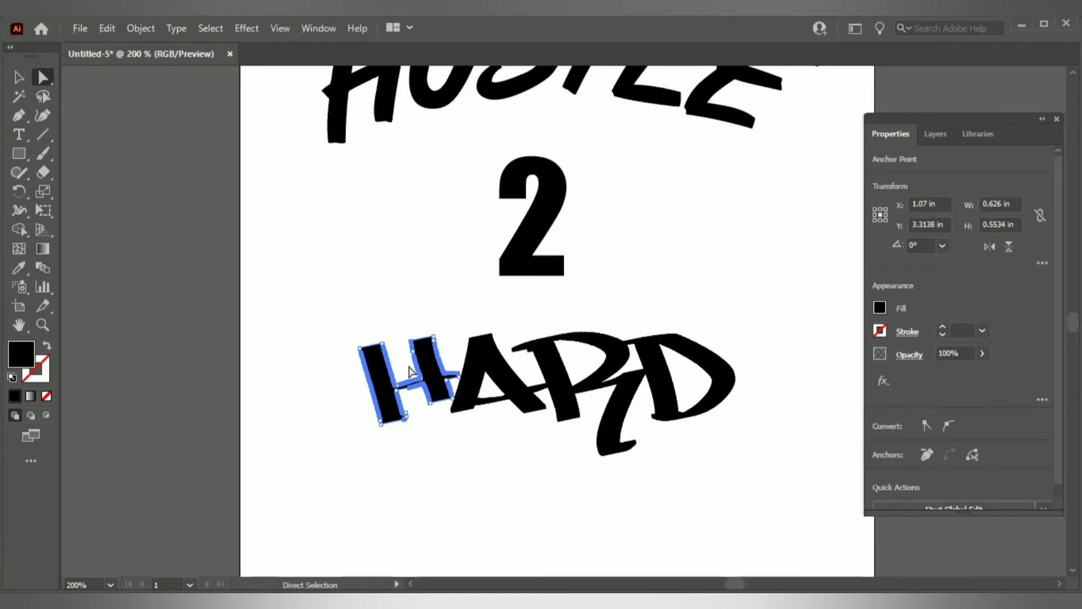
- Examine the anchor points along the edges of the H in HARD up close
scroll(409, 371, up, 7)
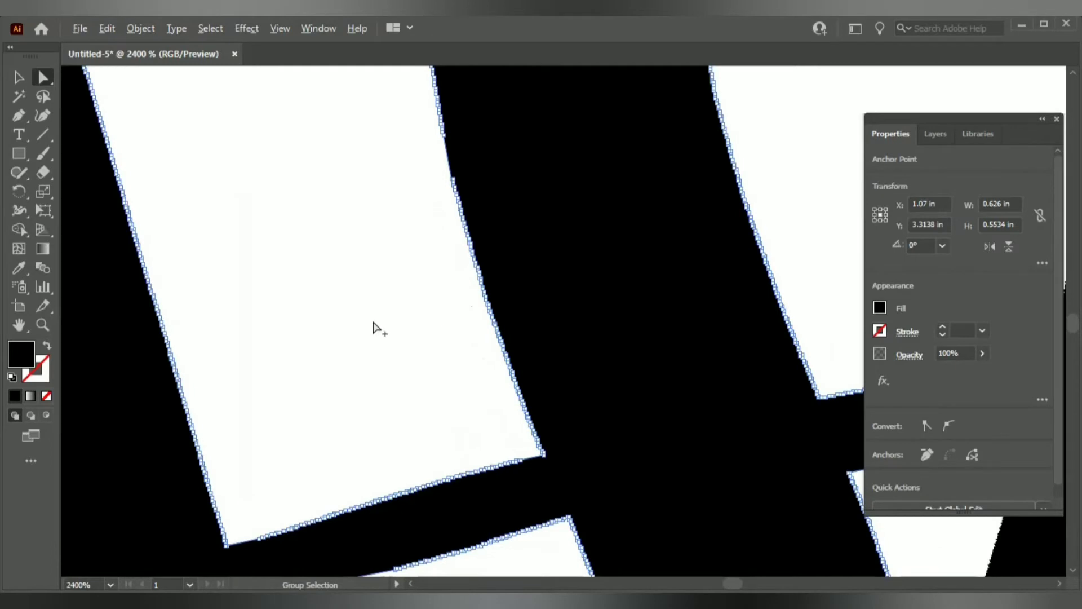
scroll(373, 324, down, 2)
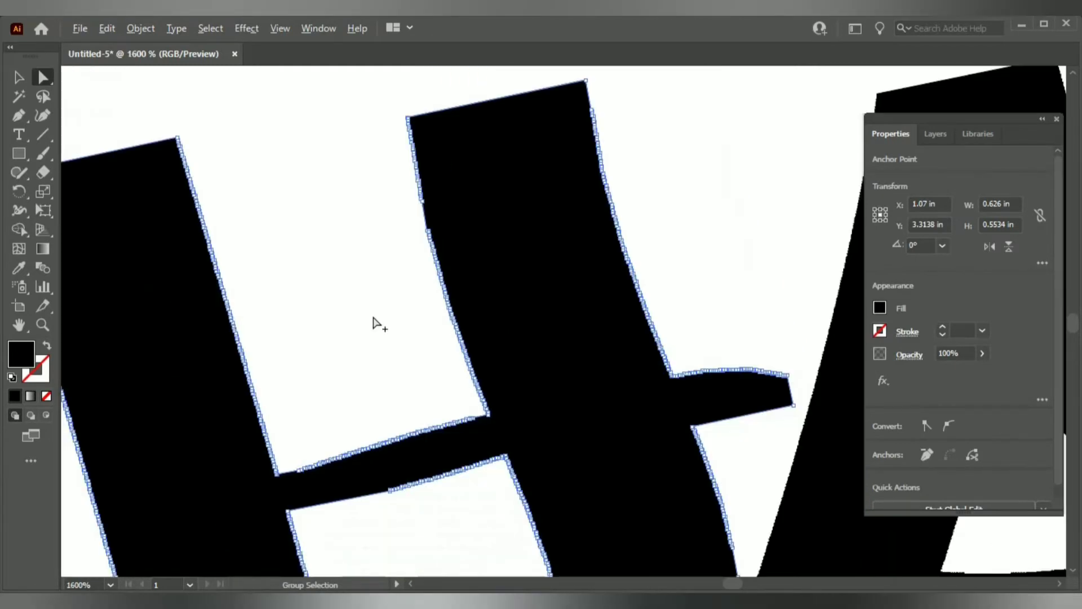
scroll(373, 324, down, 2)
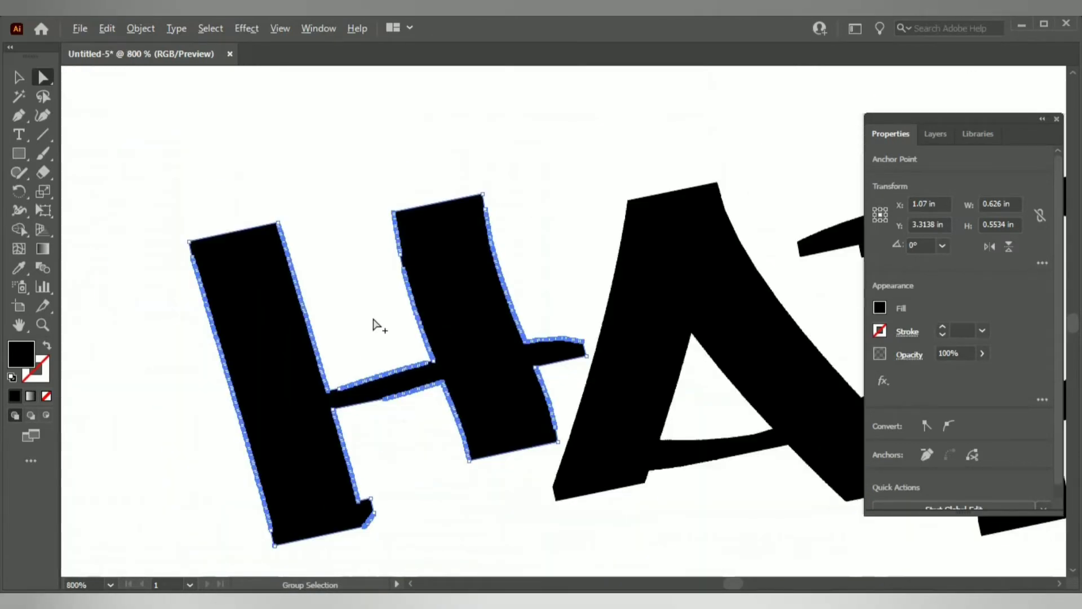
scroll(333, 282, up, 4)
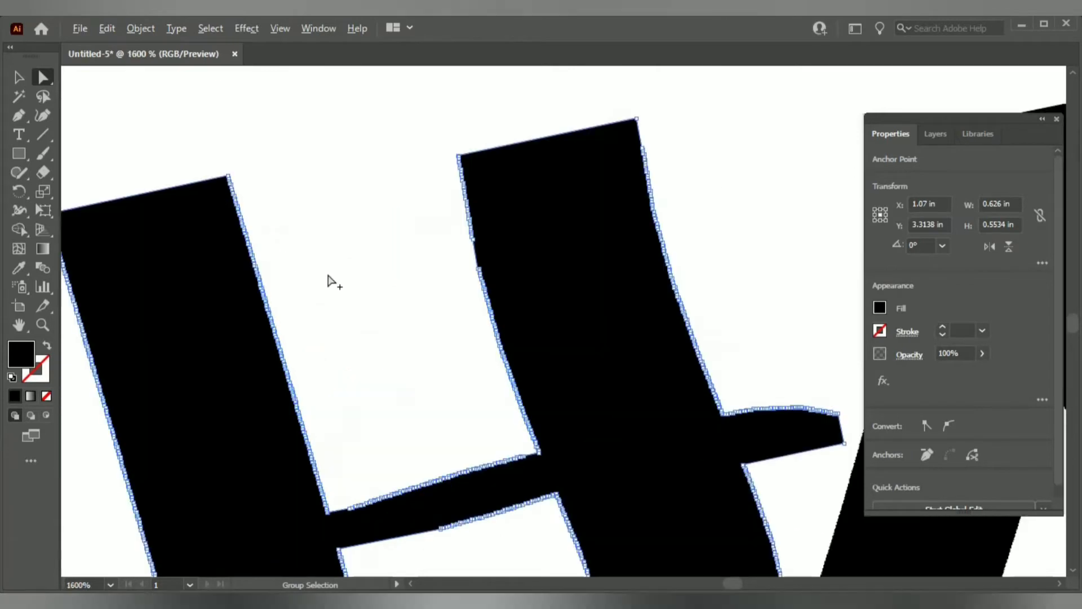
key(space)
drag(283, 239, 443, 296)
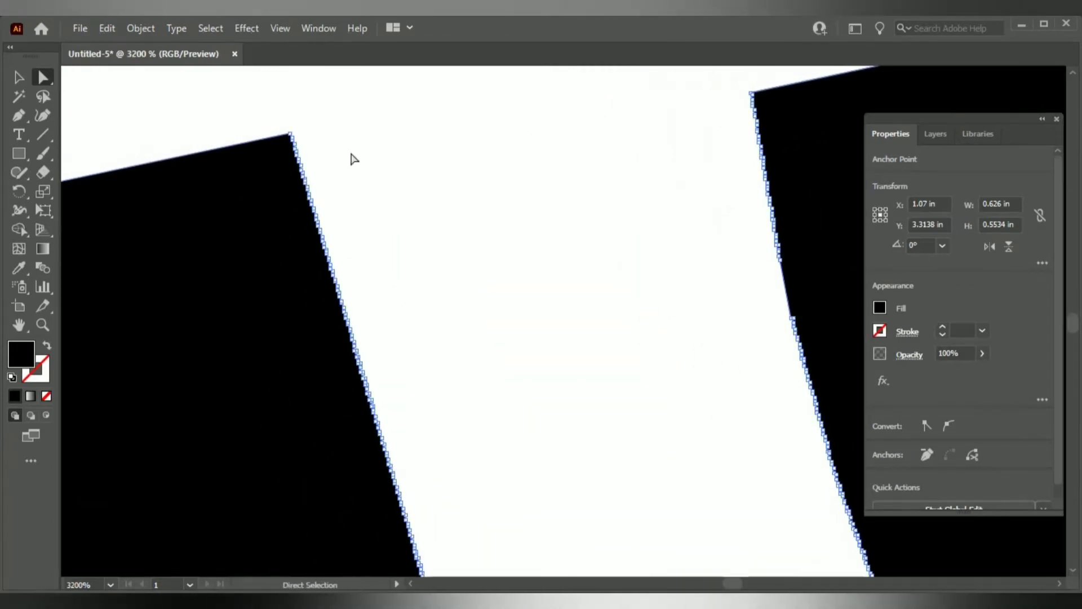
scroll(318, 198, up, 4)
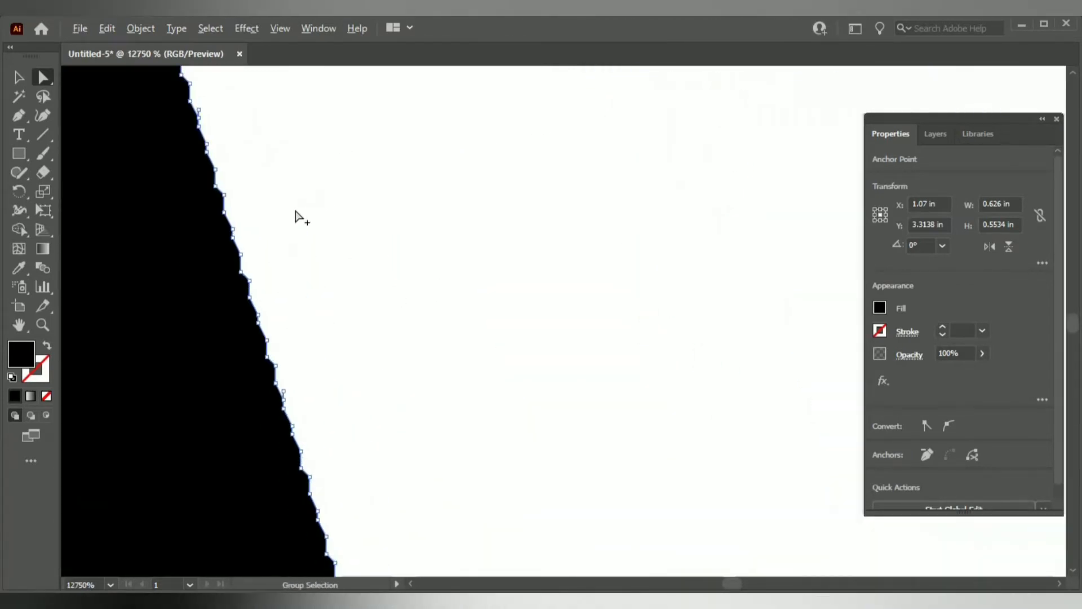
drag(295, 211, 333, 262)
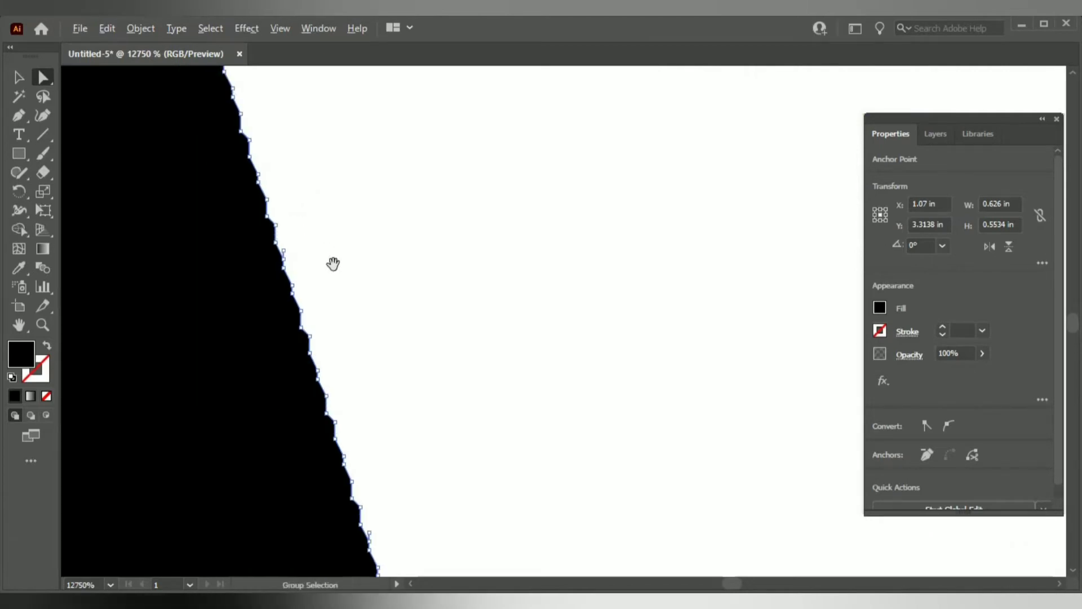
scroll(333, 263, down, 4)
drag(497, 172, 458, 155)
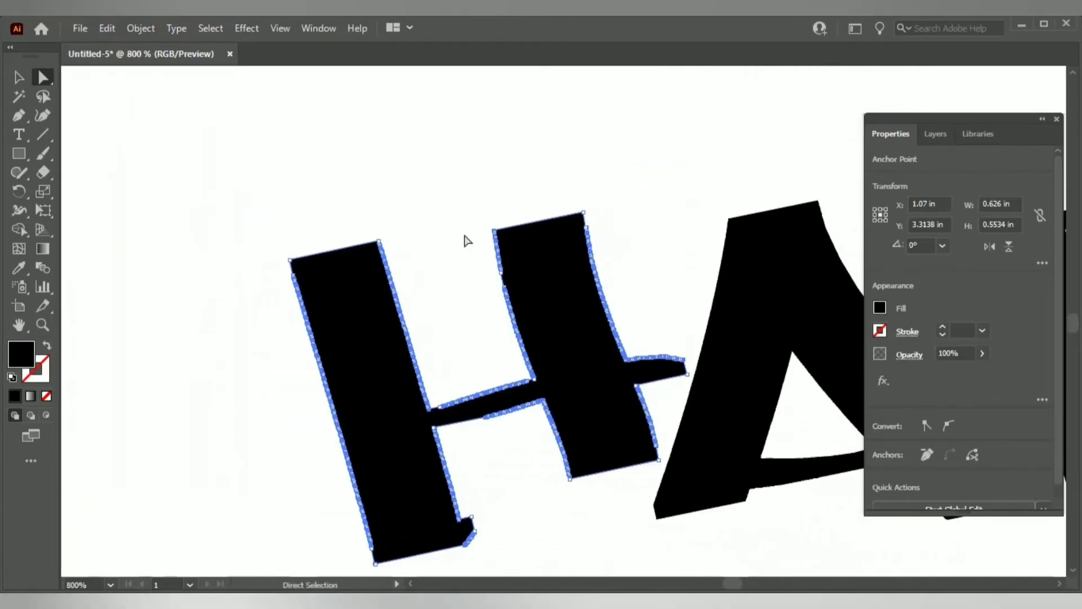
- Move the upper-left corner anchor of the H's left stem inward to X 0.7639 in, Y 3.0694 in to slant the corner
click(42, 116)
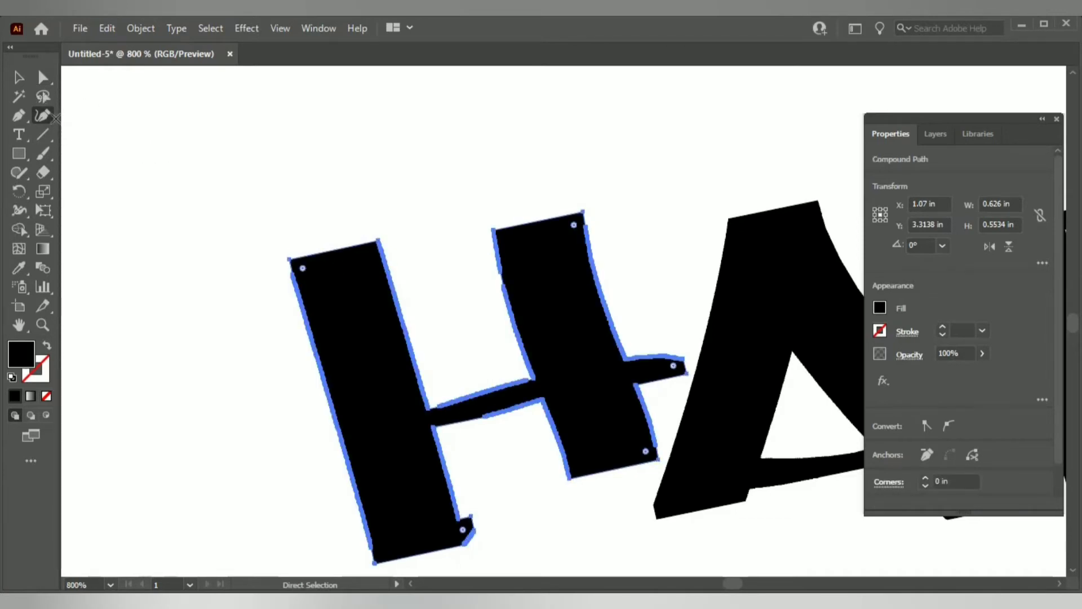
click(43, 78)
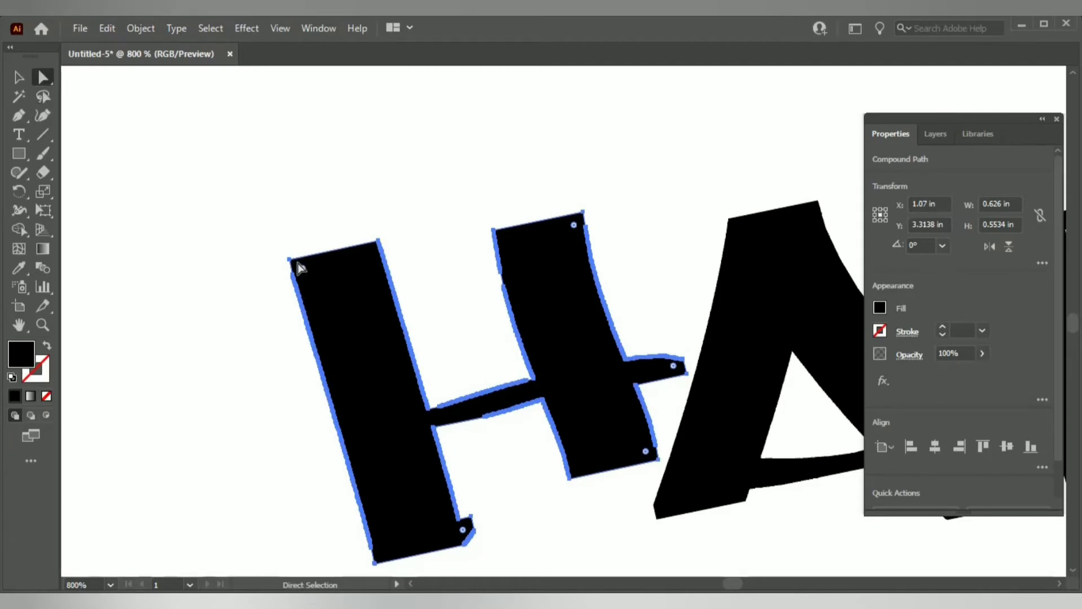
alt+scroll(293, 265, up, 2)
drag(306, 248, 302, 187)
click(290, 243)
scroll(343, 256, down, 3)
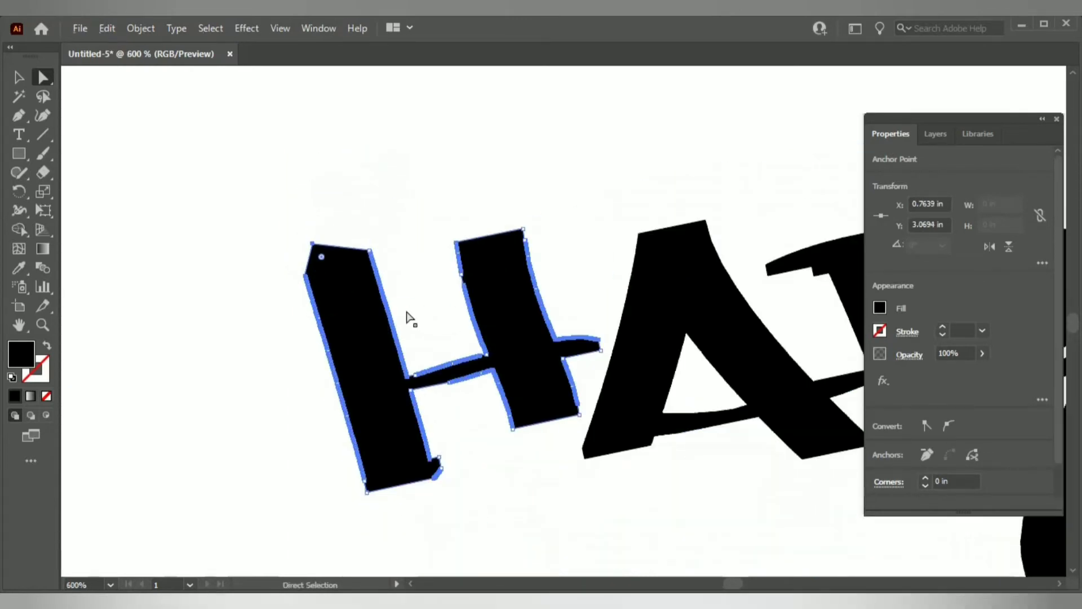
- Pull the upper-right corner anchor of the H's left stem out into a pointed spike at X 1 in, Y 2.9583 in
scroll(408, 319, down, 1)
drag(383, 276, 390, 258)
key(ctrl+z)
scroll(386, 316, up, 3)
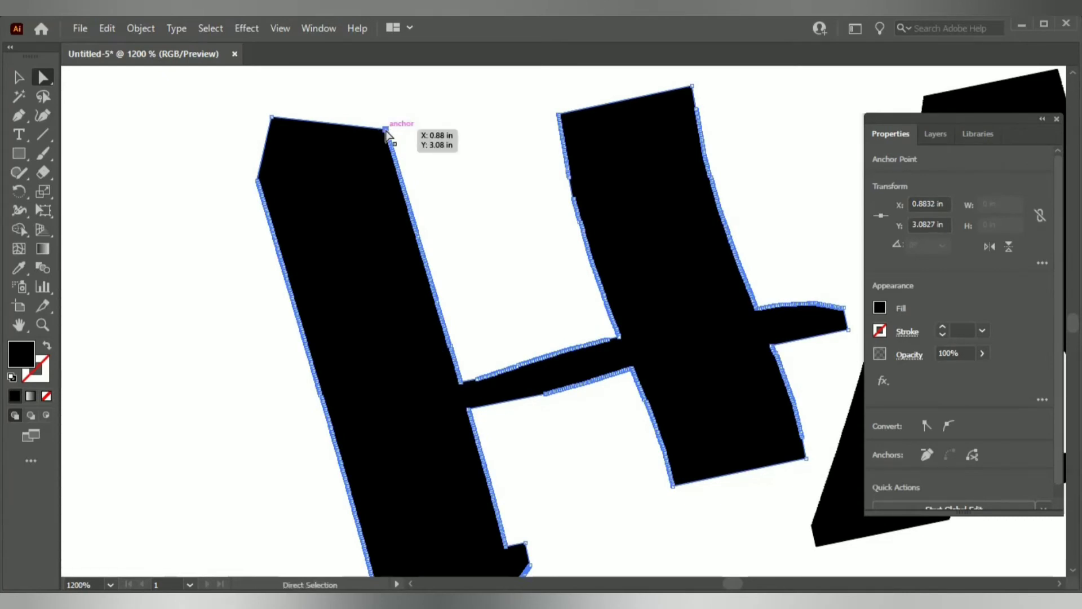
drag(388, 130, 492, 292)
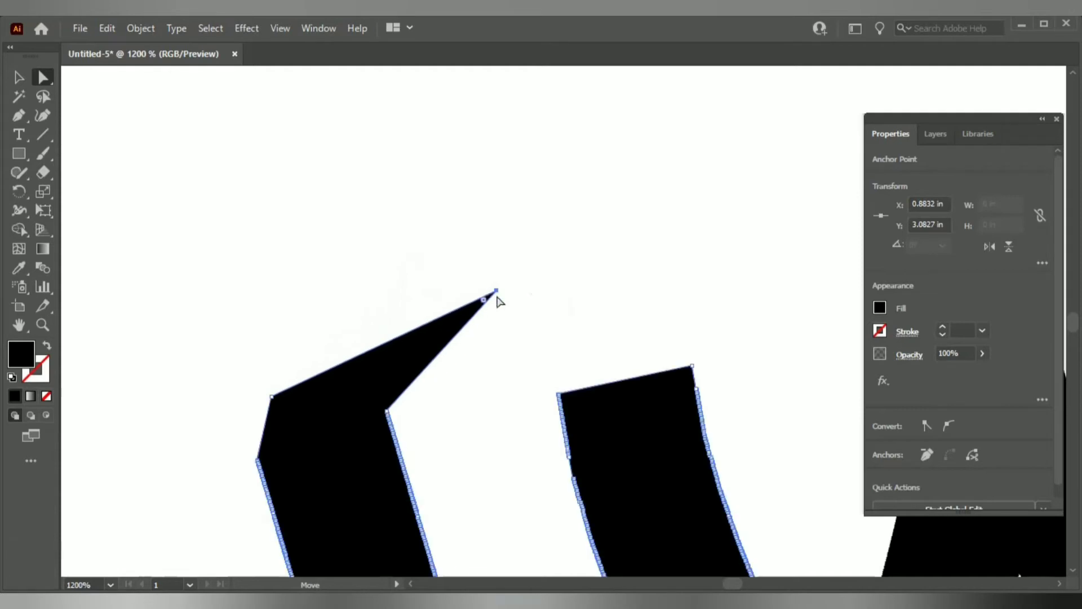
scroll(519, 336, down, 3)
alt+scroll(519, 336, down, 3)
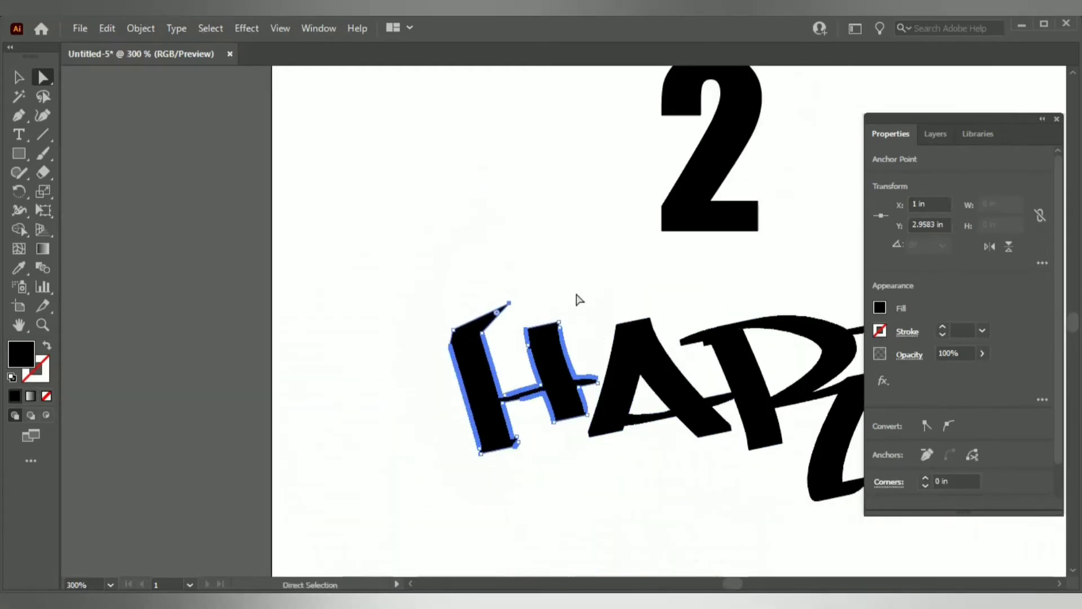
- Pull the upper-right corner anchor of the H's right stem up and to the right into a matching pointed spike
alt+scroll(476, 287, up, 6)
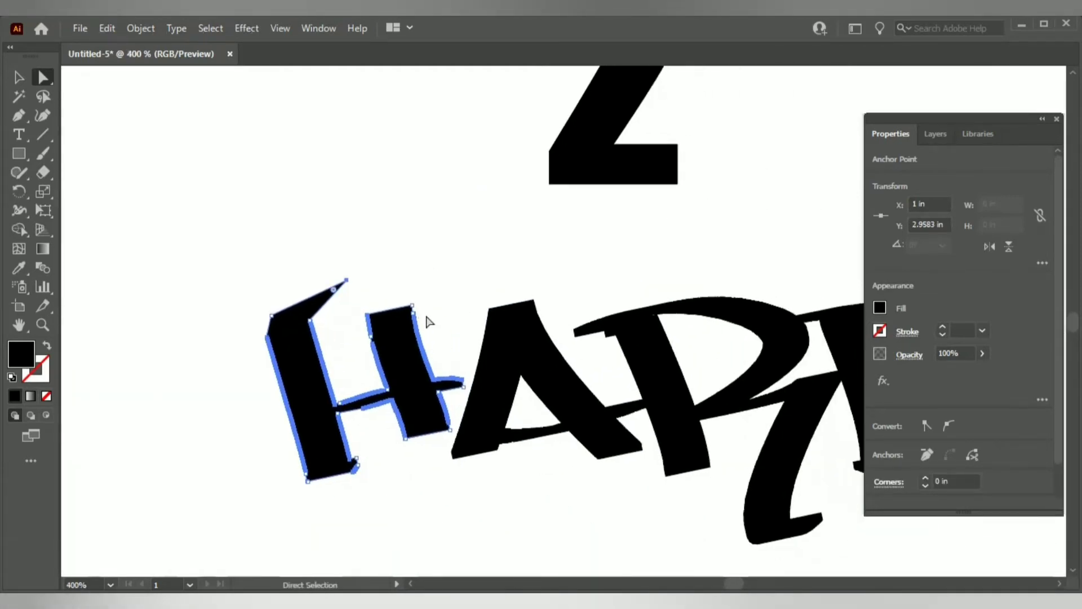
drag(346, 220, 448, 180)
alt+scroll(454, 234, up, 2)
drag(399, 209, 359, 117)
alt+scroll(459, 222, down, 4)
alt+scroll(459, 222, down, 3)
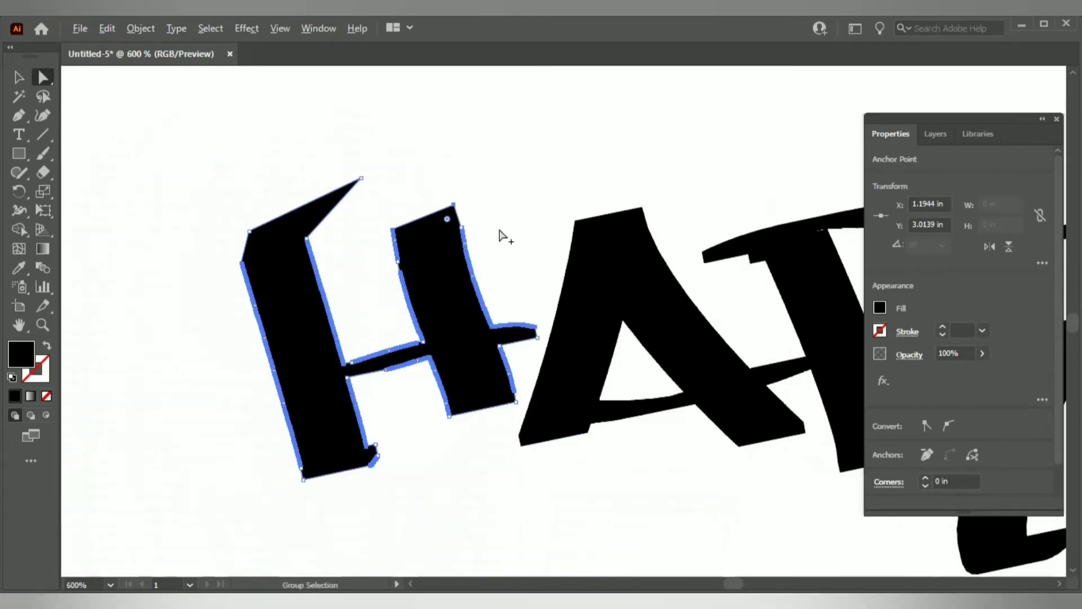
drag(471, 214, 496, 179)
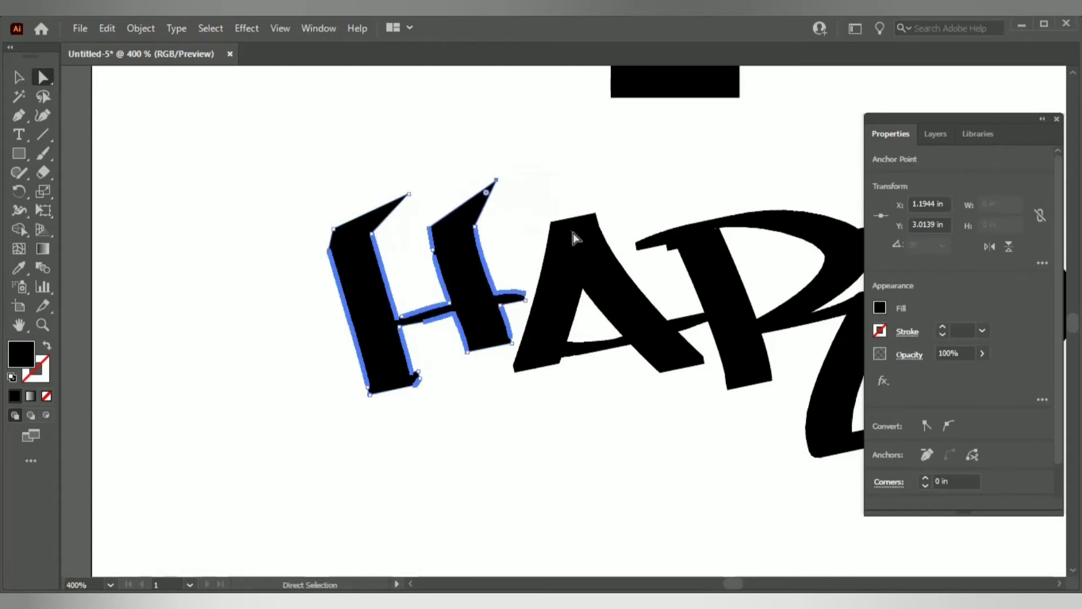
- Pull the bottom corner anchor of the A's left leg down into a pointed spike at X 1.5 in, Y 3.75 in
click(560, 194)
drag(579, 440, 411, 481)
click(387, 310)
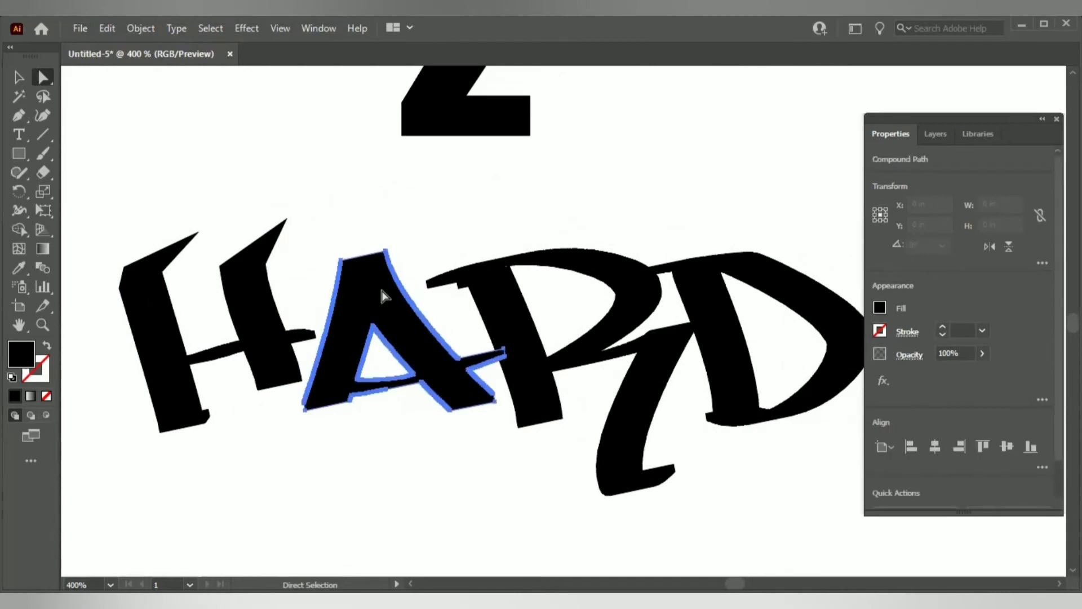
scroll(378, 329, up, 4)
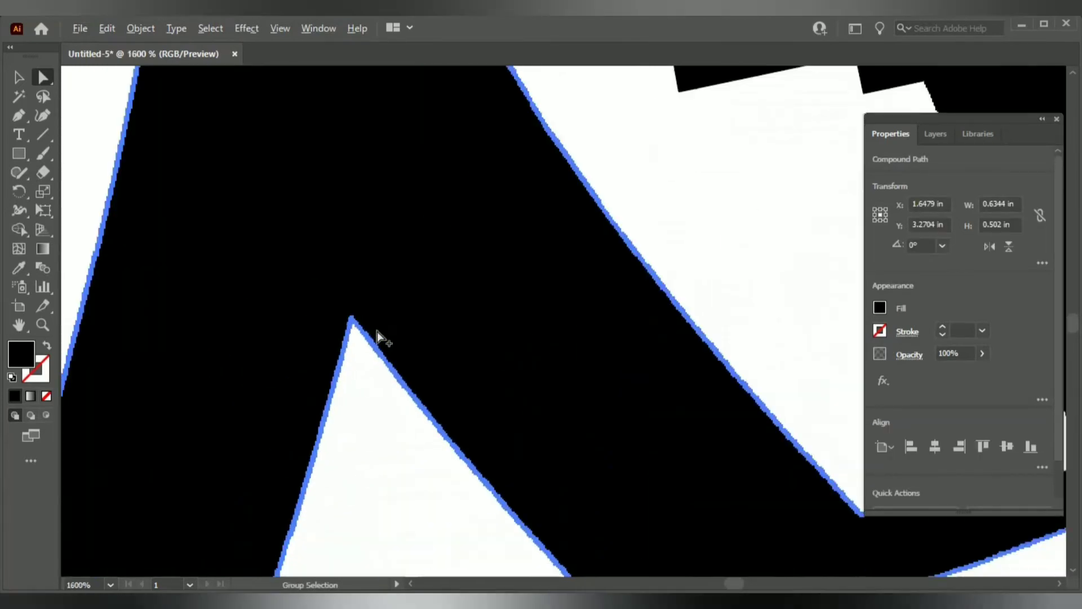
scroll(374, 336, down, 2)
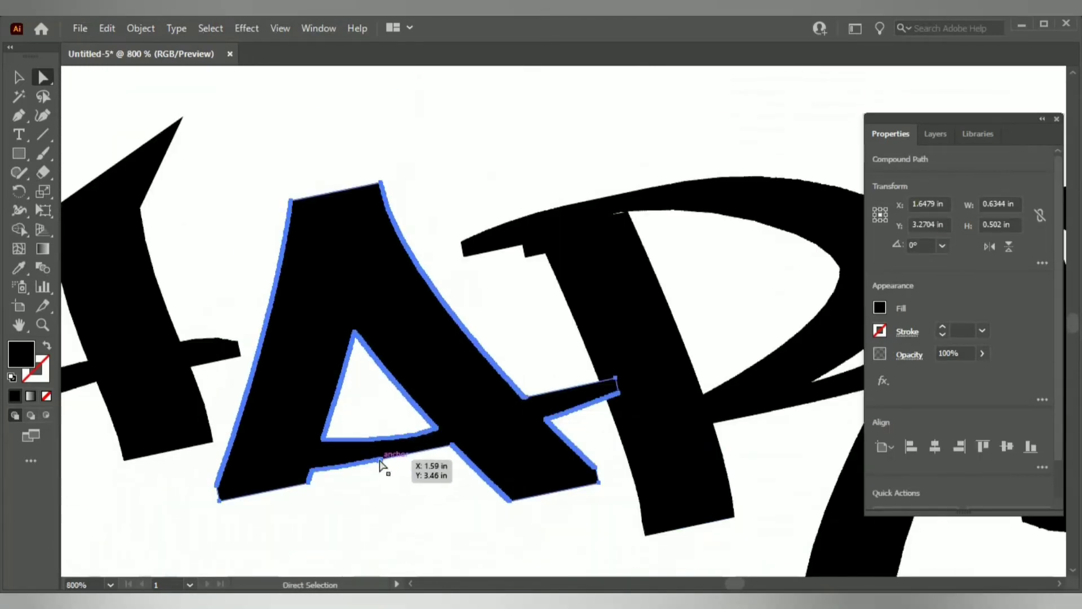
click(380, 460)
drag(379, 461, 383, 472)
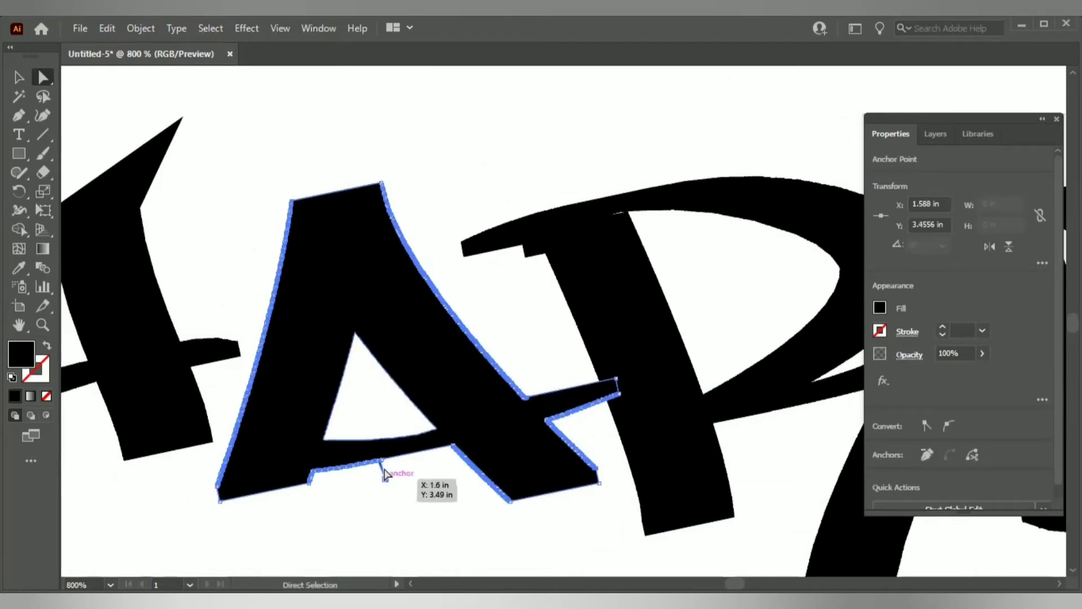
drag(220, 501, 319, 514)
scroll(514, 395, down, 2)
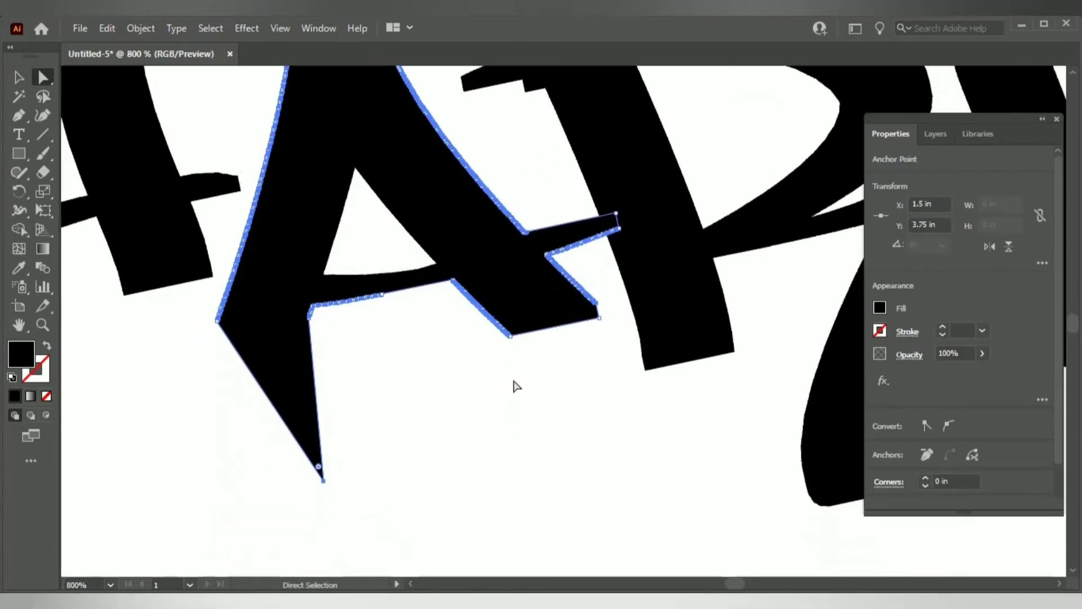
- Pull the bottom corner of the A's right leg down into a spike at X 1.9444 in, Y 3.7083 in and deselect the letter
click(510, 338)
drag(512, 338, 607, 453)
scroll(515, 452, down, 4)
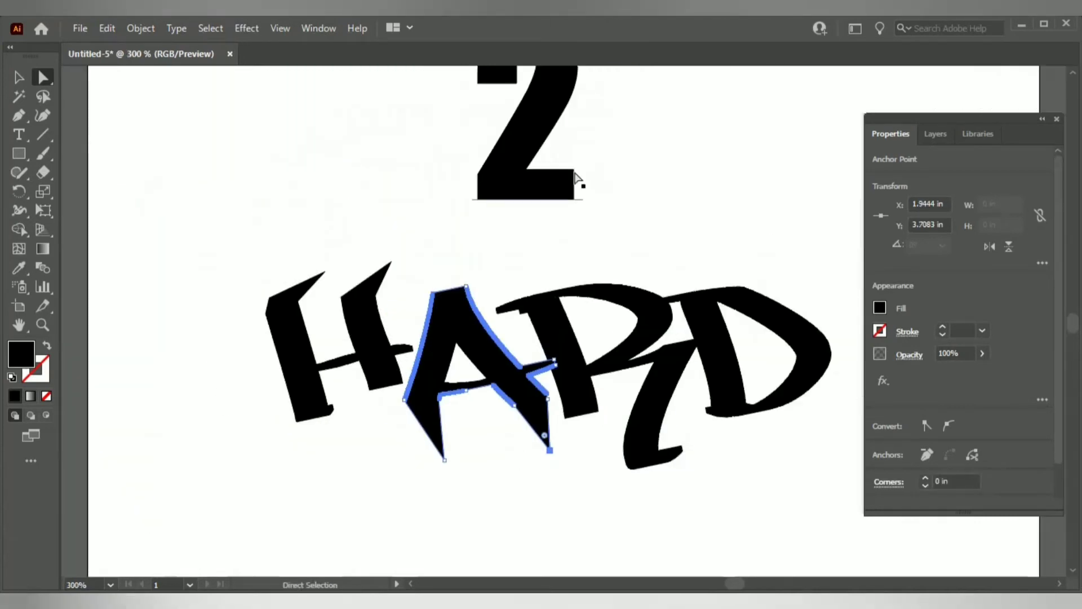
click(593, 366)
scroll(560, 309, up, 1)
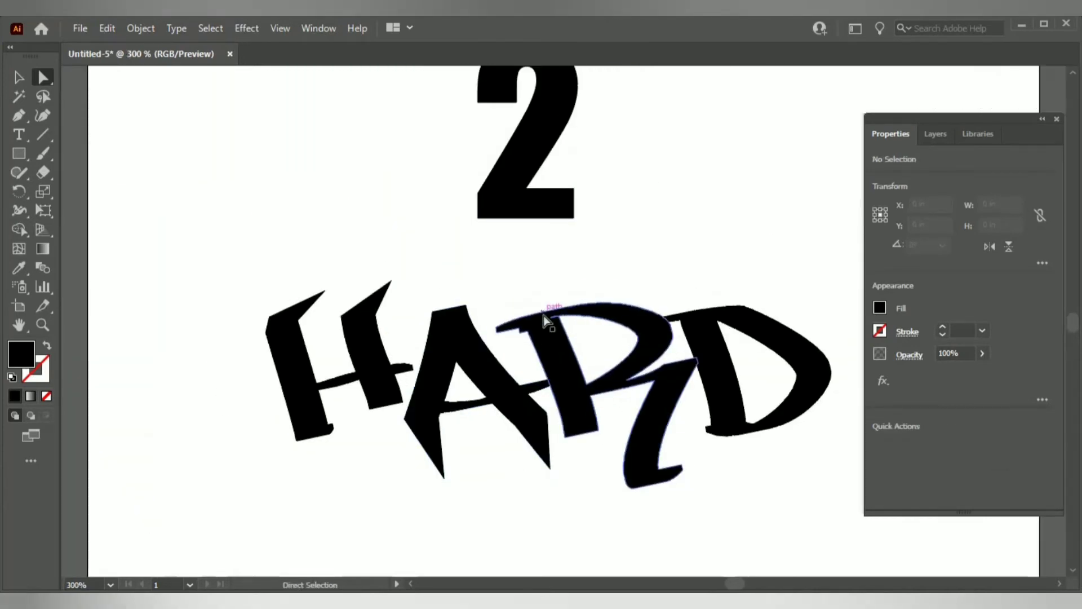
scroll(592, 386, up, 1)
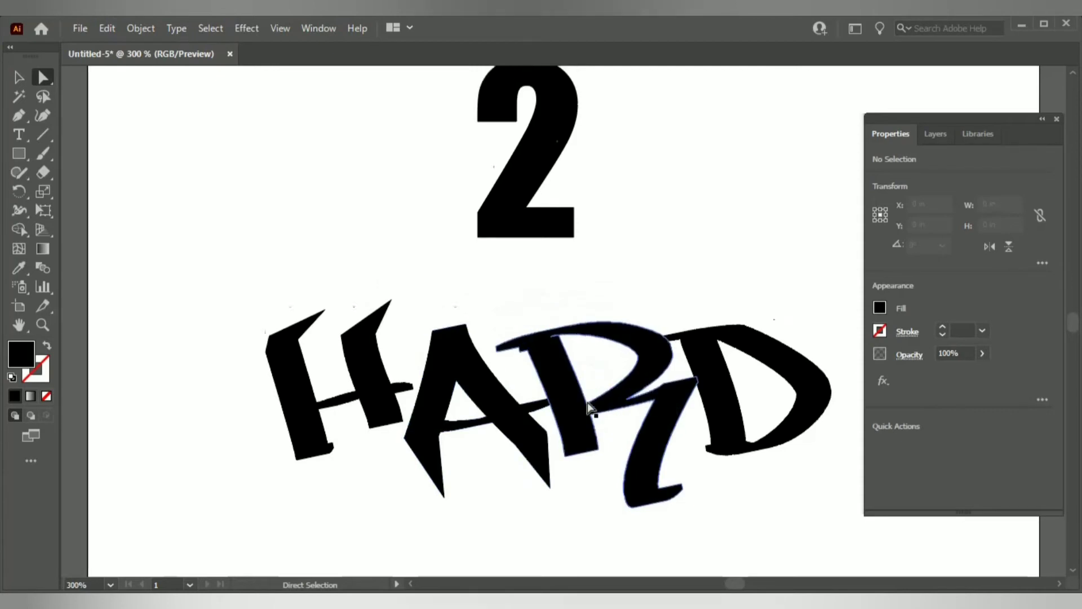
scroll(569, 393, up, 4)
scroll(503, 274, down, 4)
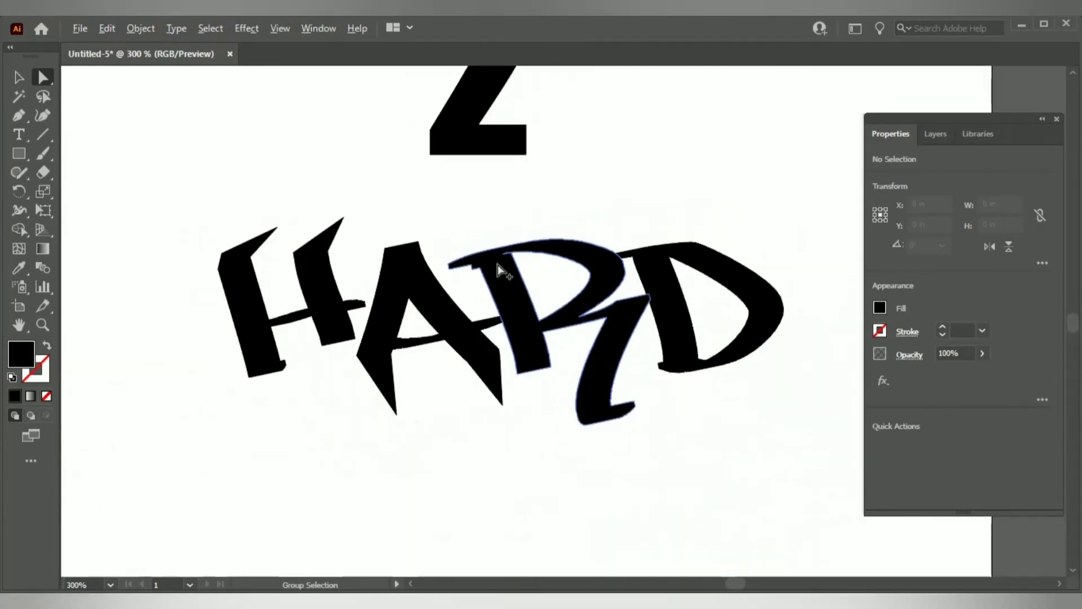
drag(697, 170, 661, 223)
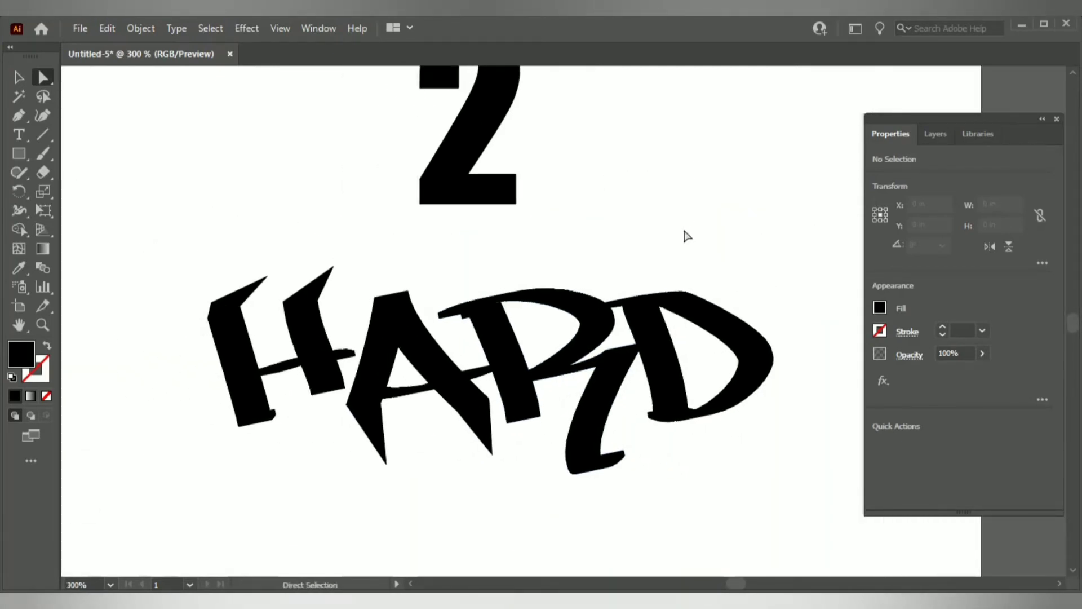
- Convert the 2 text to outlines
scroll(493, 322, up, 1)
drag(578, 235, 550, 461)
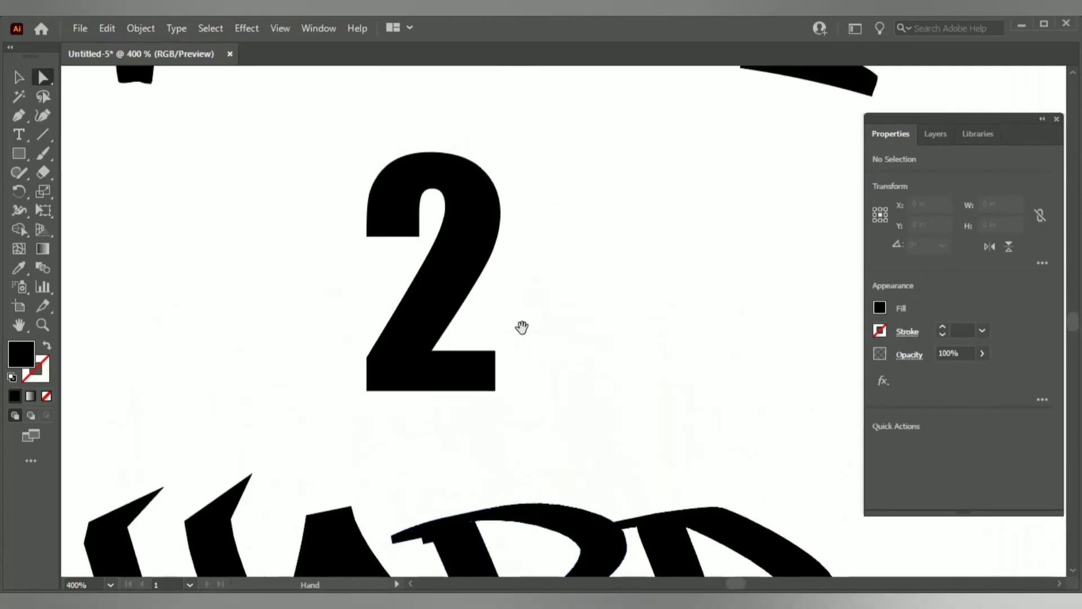
click(469, 193)
click(19, 78)
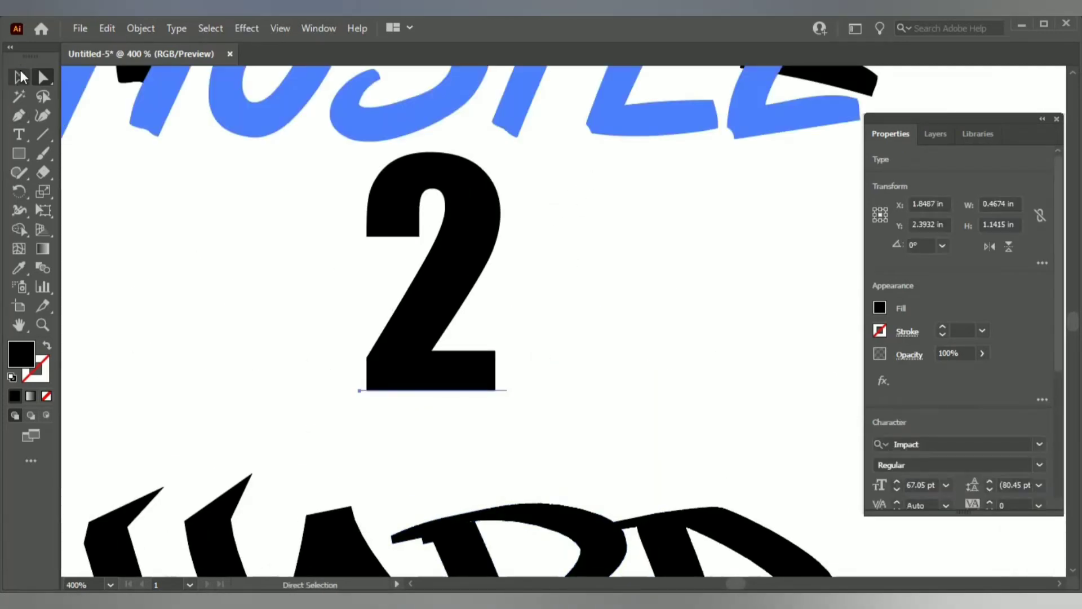
right_click(479, 221)
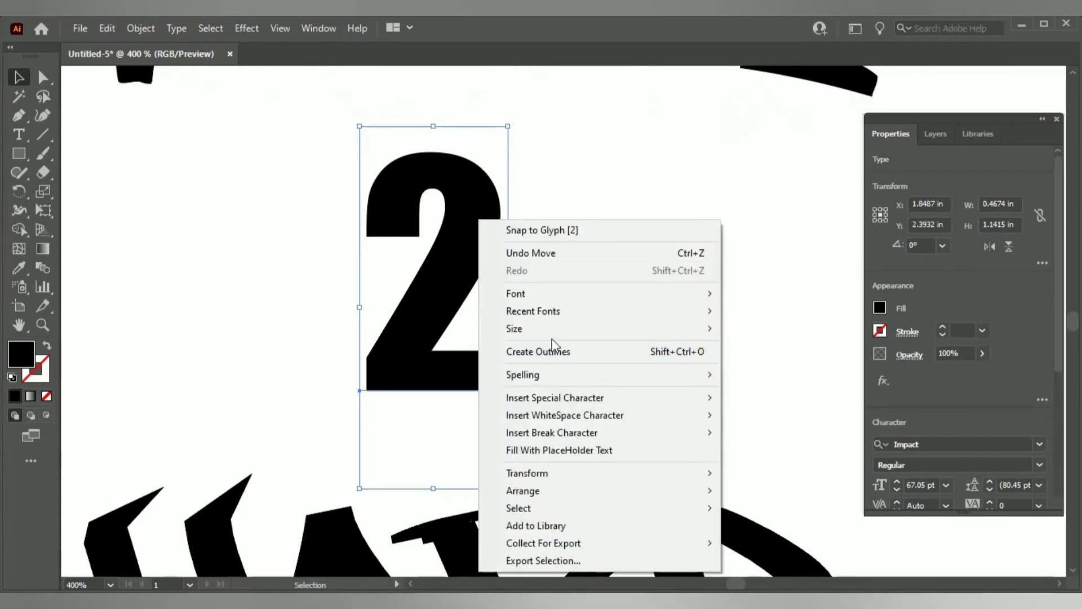
click(554, 352)
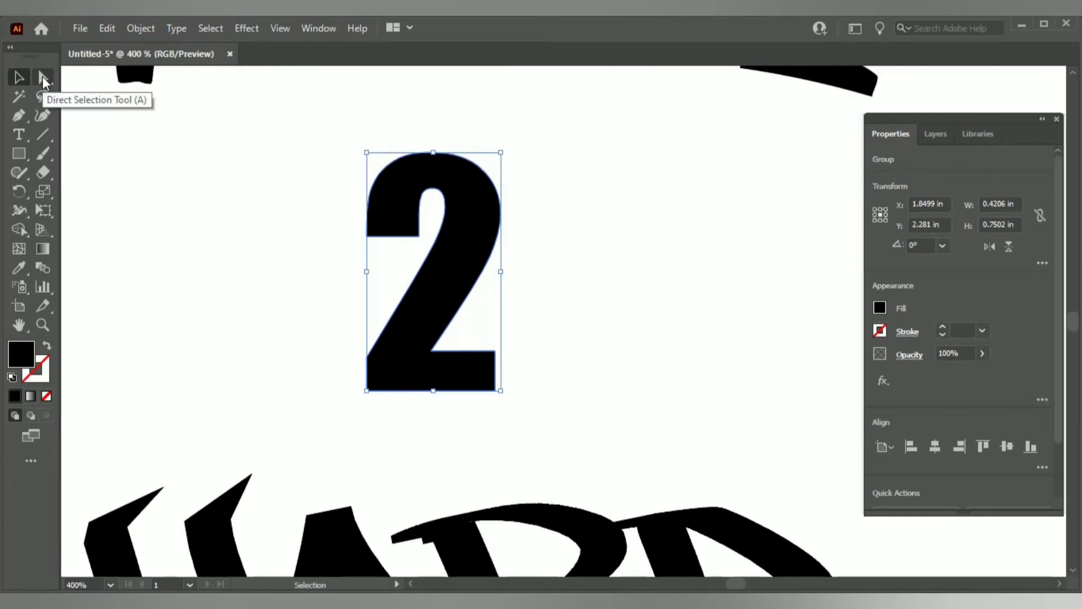
- Extend the base of the 2 to the right by moving both right corner anchors, the upper one to X 2.4306 in, Y 2.5556 in
click(42, 76)
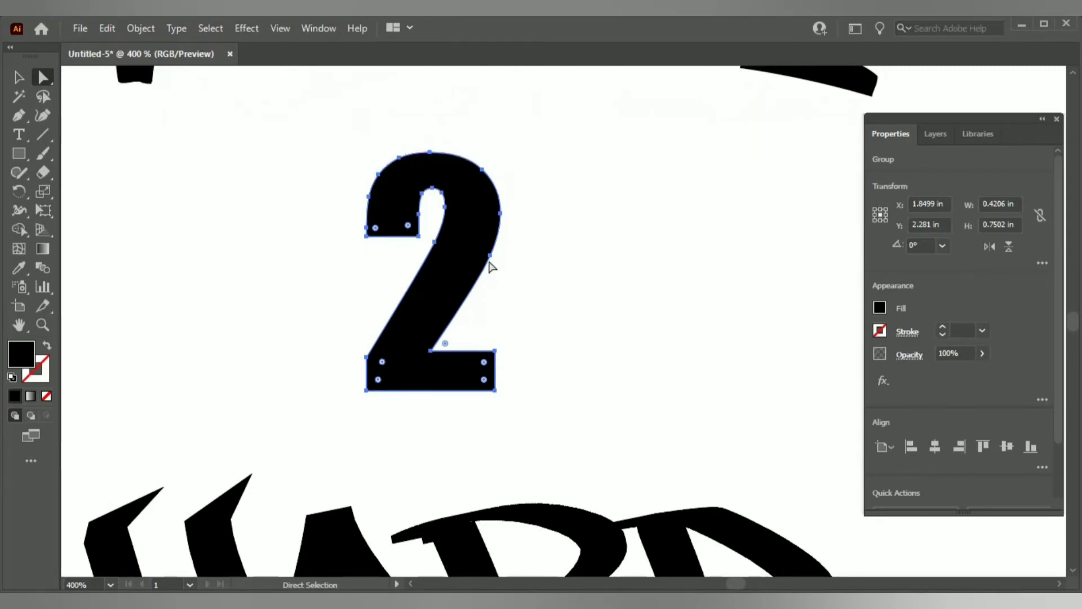
click(495, 390)
drag(496, 392, 618, 407)
drag(494, 352, 618, 362)
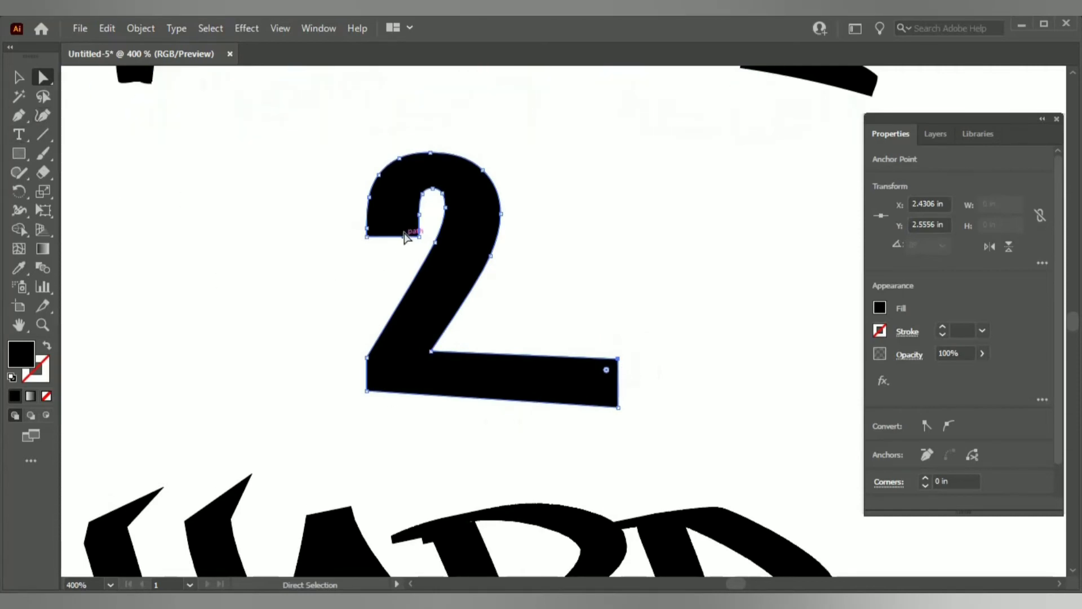
- Reshape the 2's hook into a point by moving its lower outer corner anchor to X 1.7361 in, Y 2.25 in, and deselect
drag(368, 238, 398, 261)
key(ctrl+minus)
key(ctrl+minus)
key(ctrl+minus)
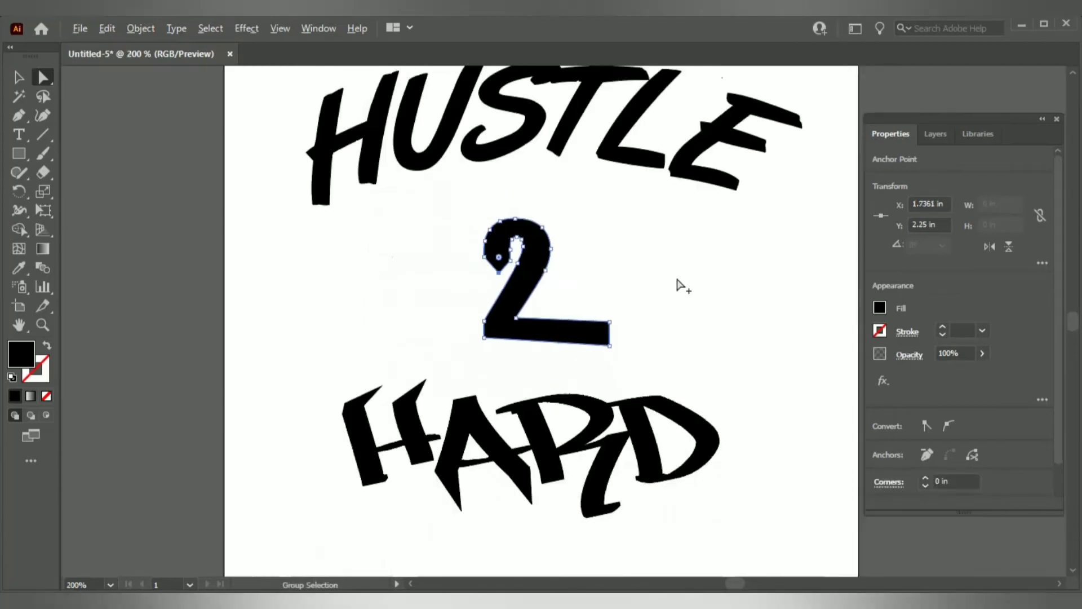
click(709, 303)
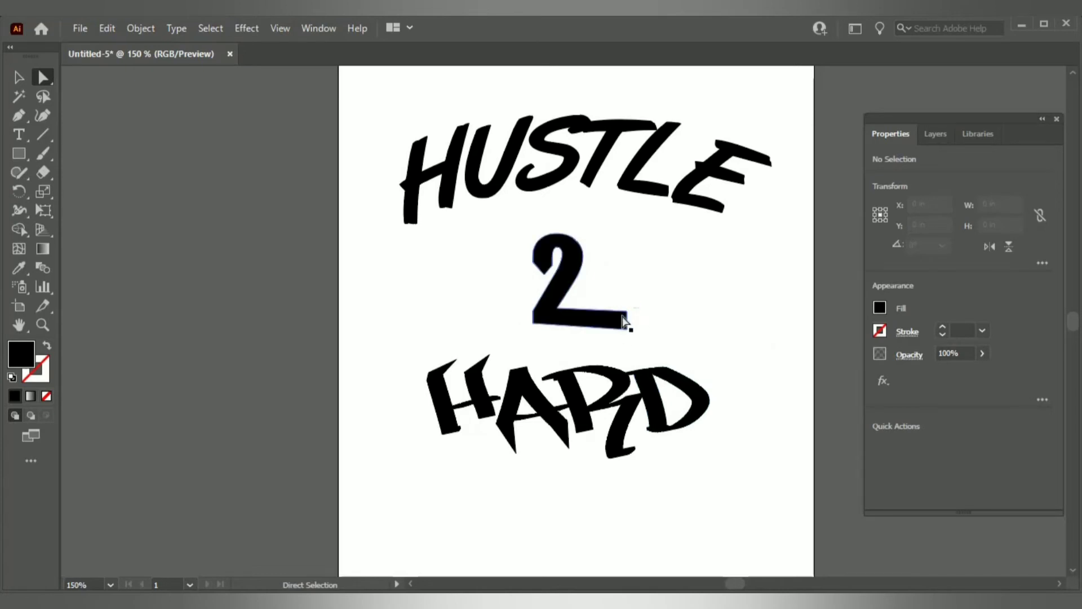
- Convert the arched HUSTLE text to outlines
click(725, 204)
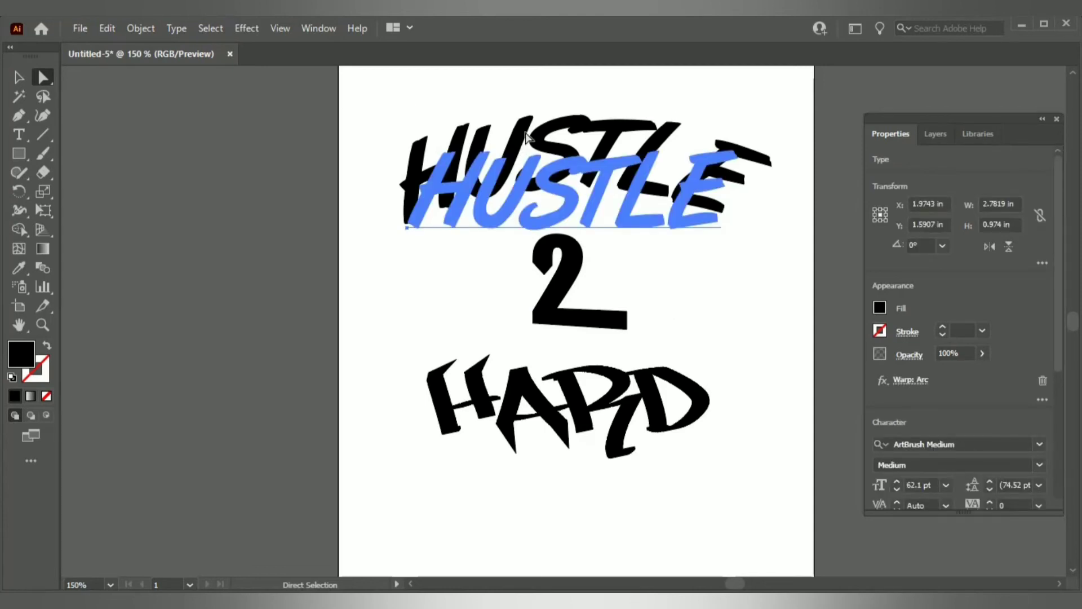
right_click(546, 131)
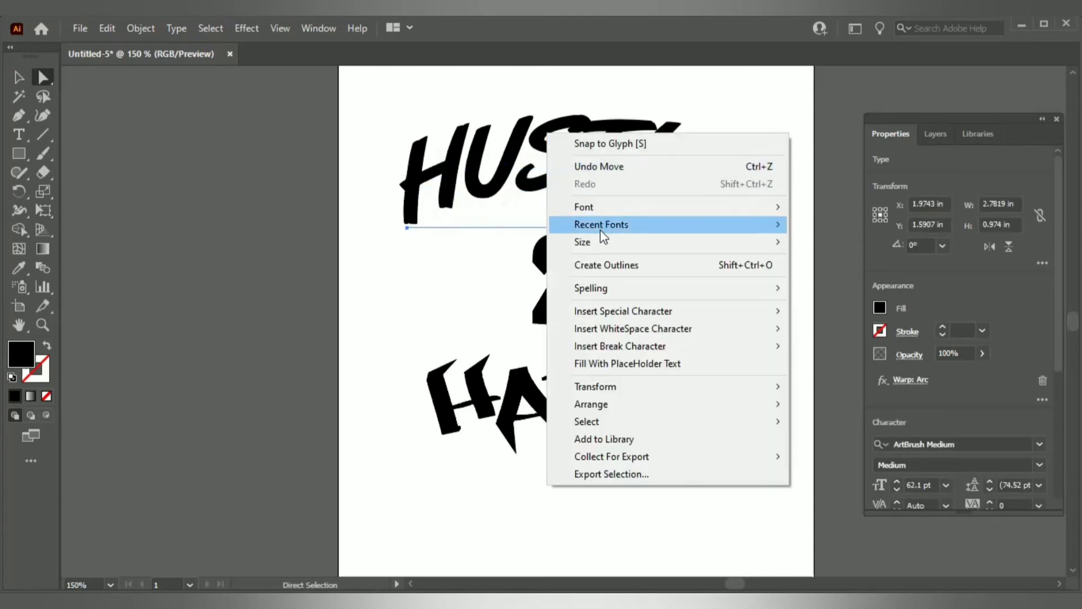
click(604, 263)
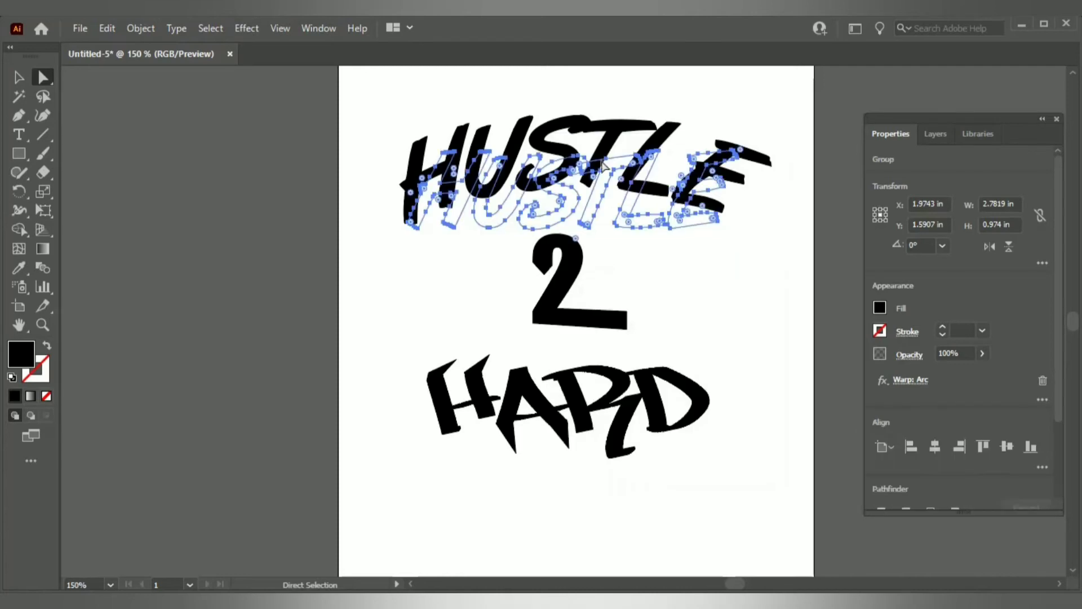
- Pull the end corner of the E's lowest arm down into a spike at X 3.3472 in, Y 2.2222 in
scroll(495, 240, up, 2)
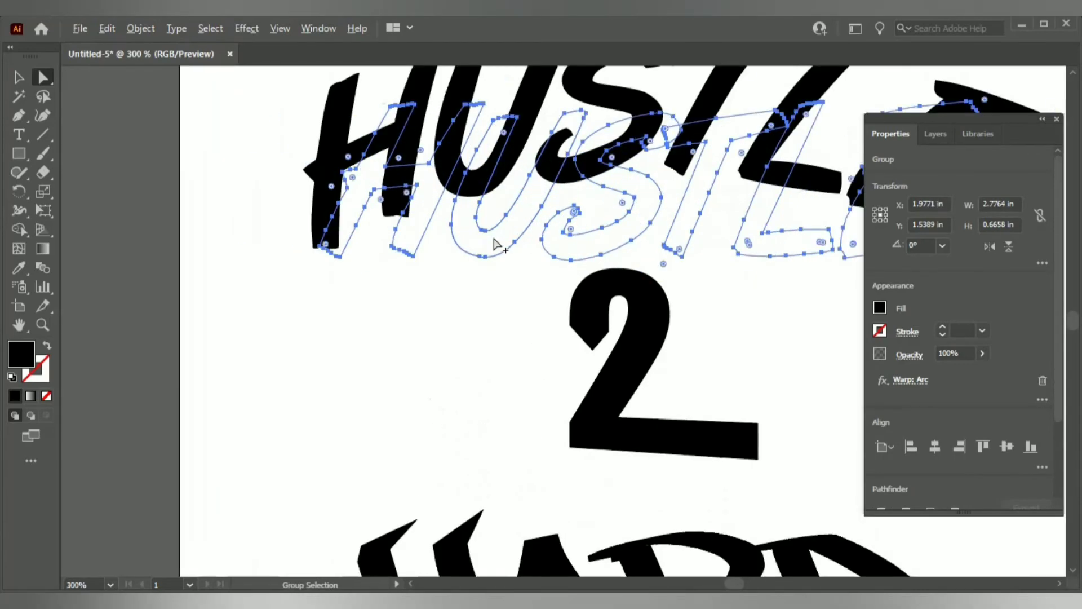
scroll(504, 296, right, 4)
scroll(505, 296, up, 2)
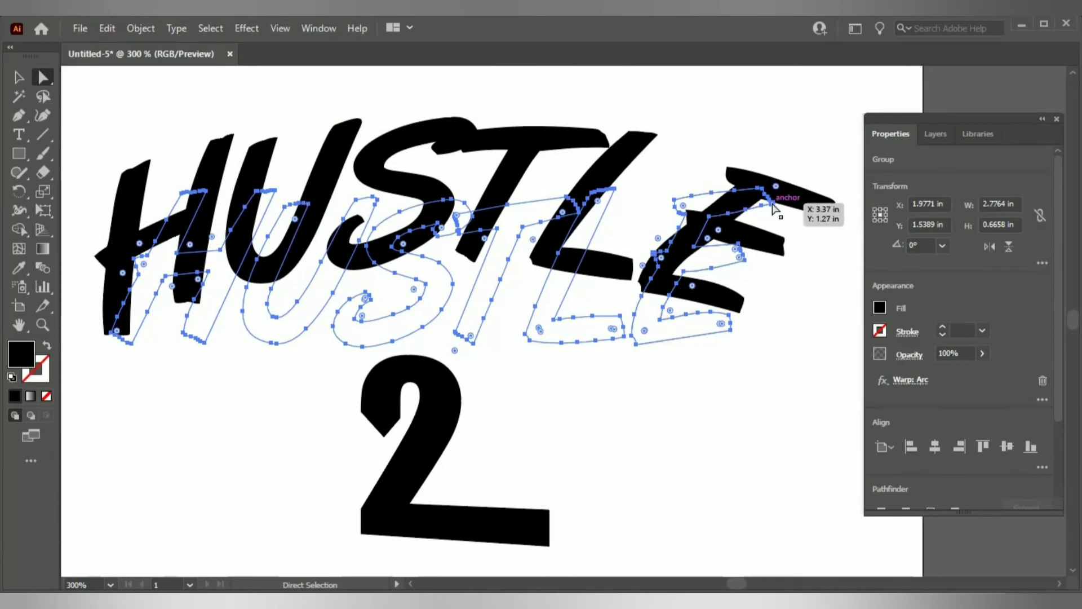
click(732, 332)
click(732, 333)
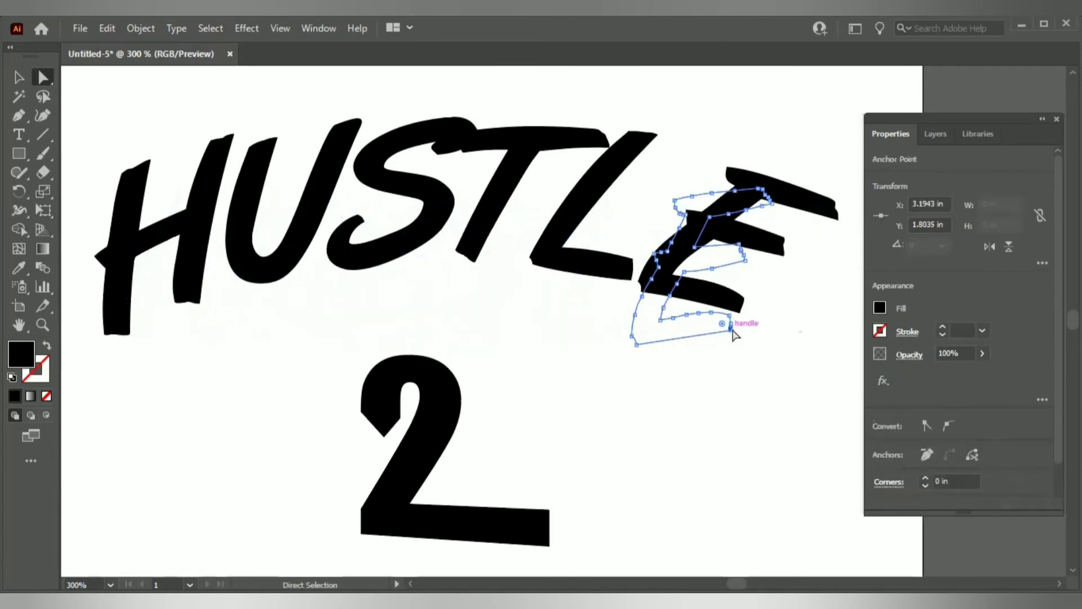
drag(732, 334, 766, 428)
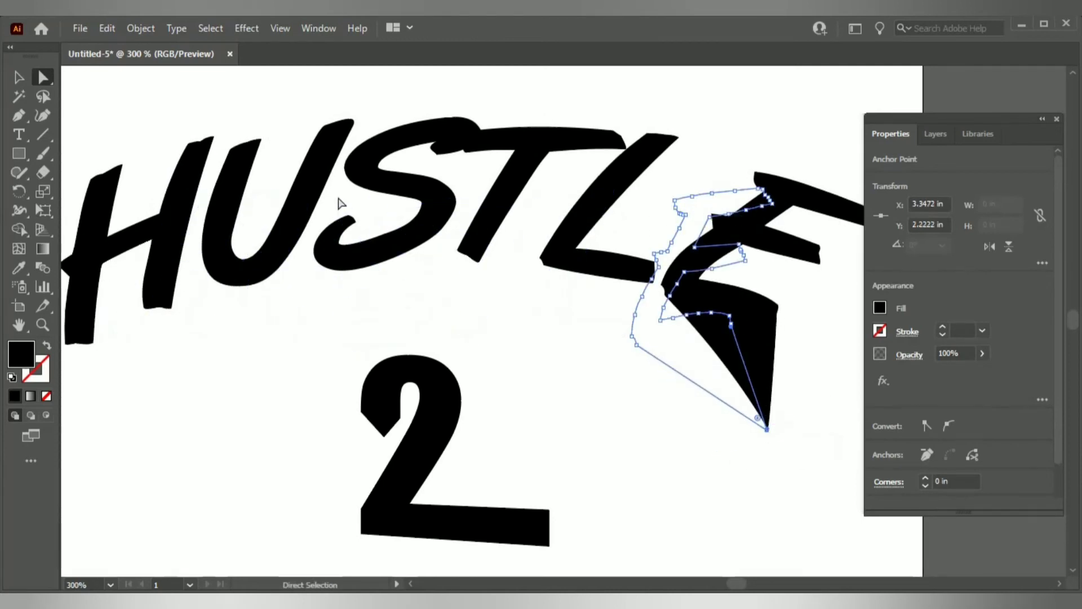
- Pull the bottom corner of the H's left leg in HUSTLE into a spike at X 0.9028 in, Y 2.2222 in, and deselect
click(121, 290)
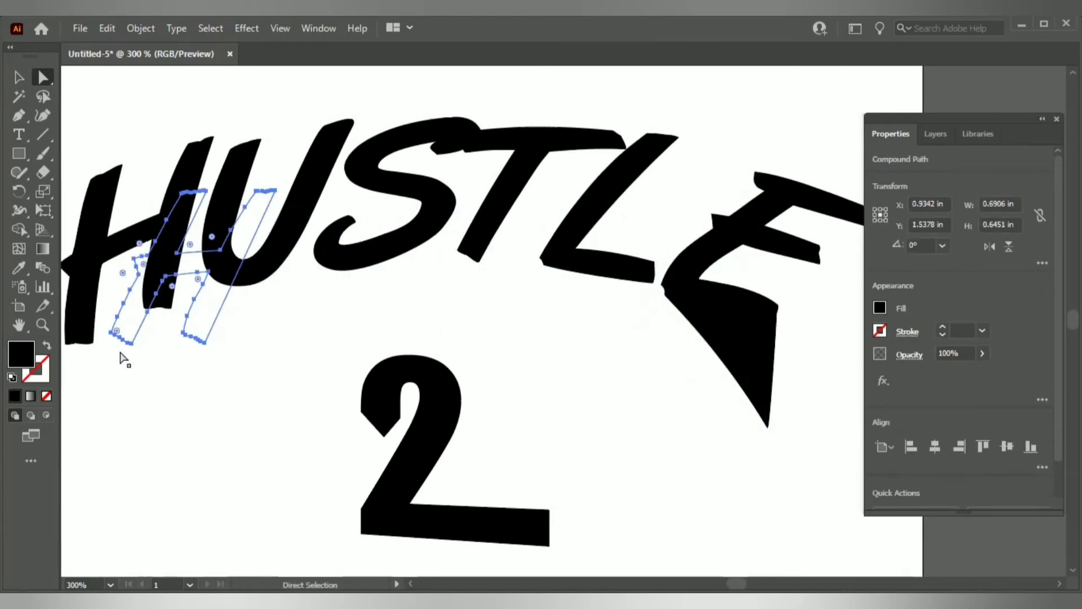
drag(131, 344, 137, 393)
key(ctrl+z)
drag(132, 353, 184, 430)
key(ctrl+minus)
key(ctrl+minus)
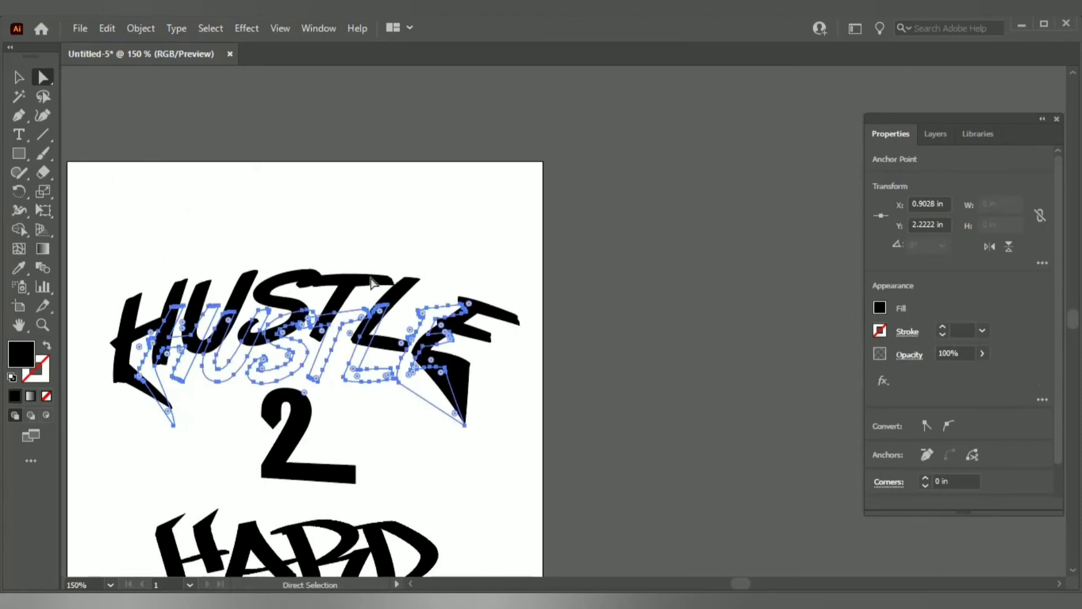
alt+click(332, 287)
click(154, 430)
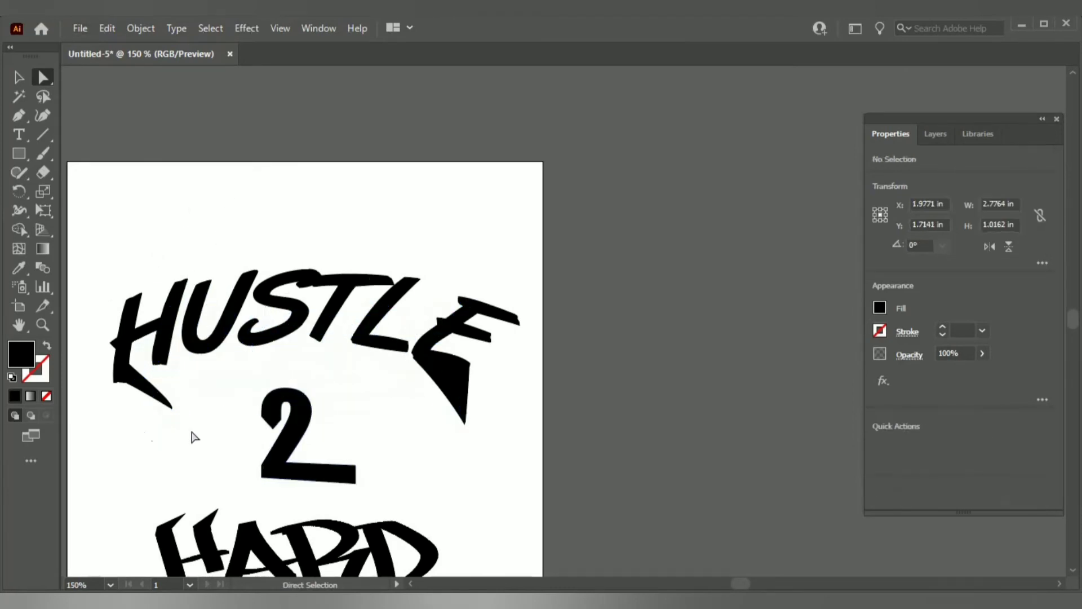
drag(325, 225, 411, 162)
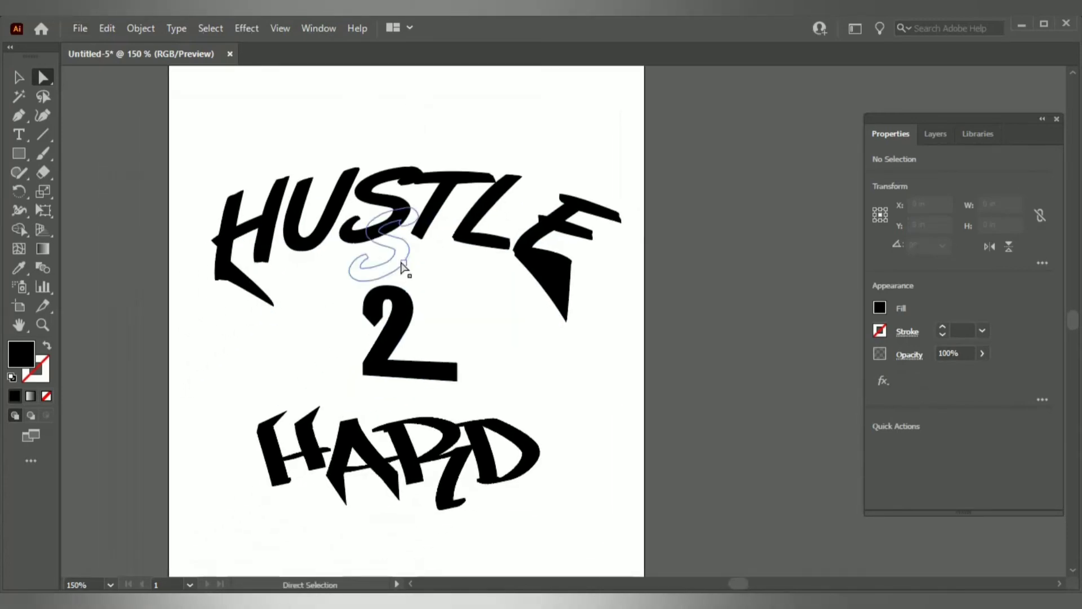
- Pull the top anchor of the H's left stem in HUSTLE up and outward into a spike at X 0.7639 in, Y 0.9861 in
alt+click(240, 212)
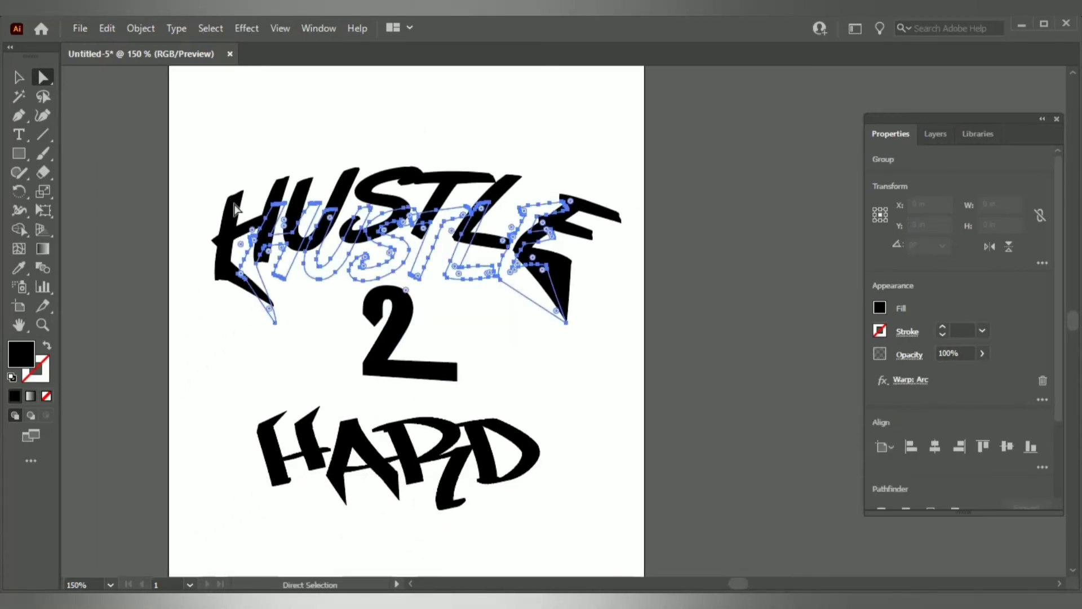
click(274, 210)
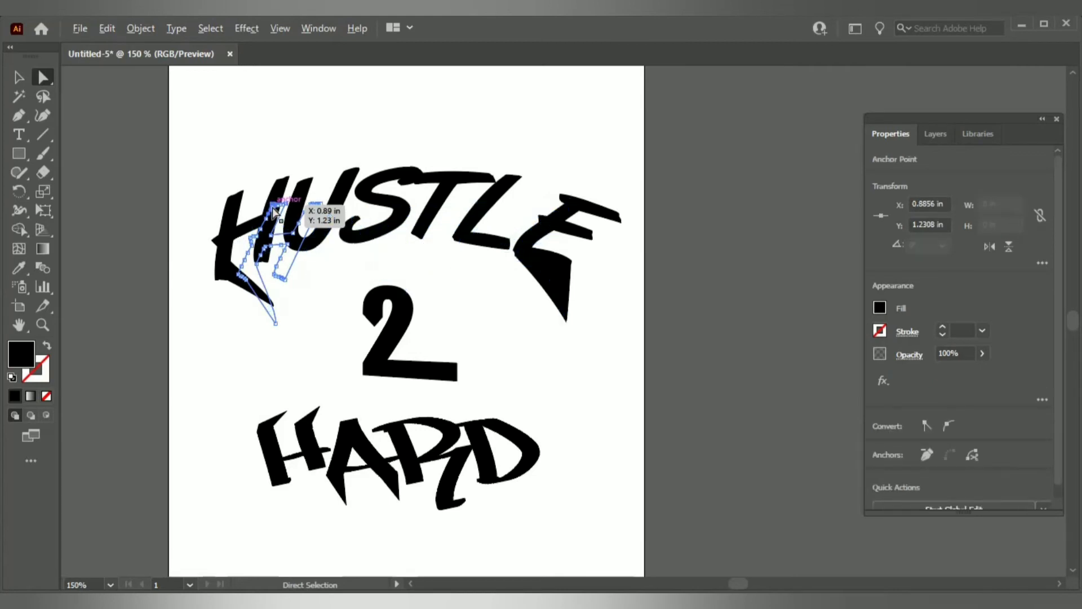
scroll(274, 212, up, 3)
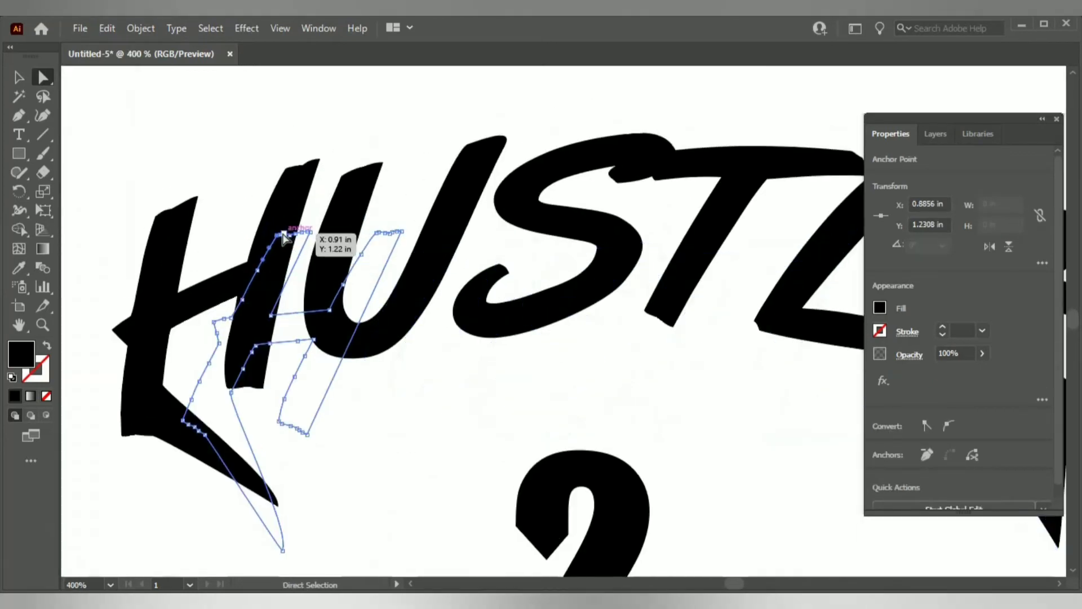
alt+click(282, 237)
drag(280, 243, 234, 164)
click(274, 225)
key(ctrl+minus)
key(ctrl+minus)
click(488, 128)
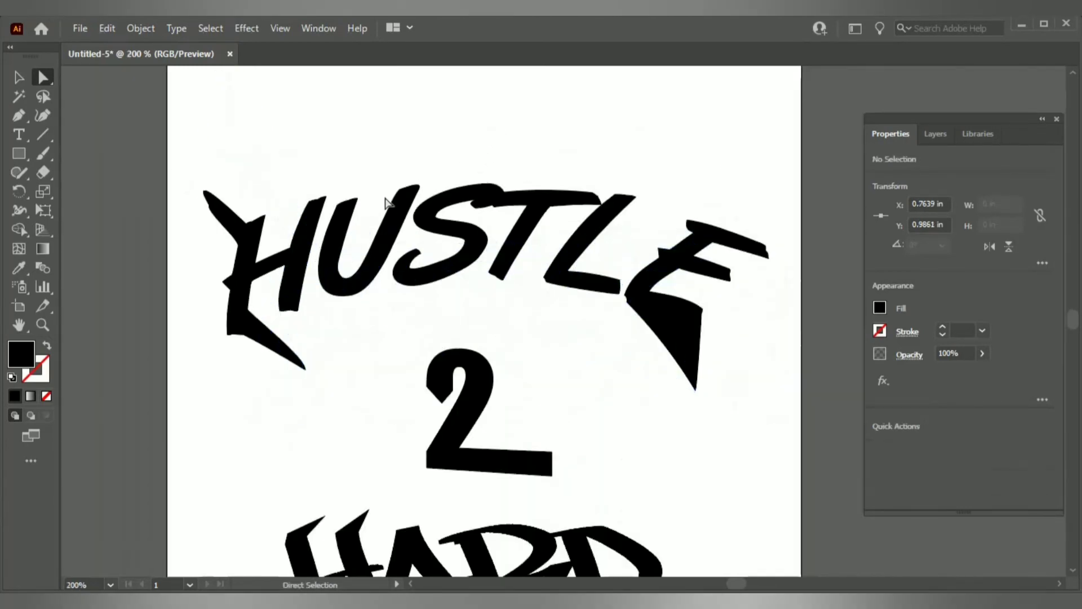
- Raise an anchor on the E's top arm to X 3.0556 in, Y 0.8056 in, and shift its neighbouring anchor to make a wider, barbed spike
click(749, 251)
key(ctrl+plus)
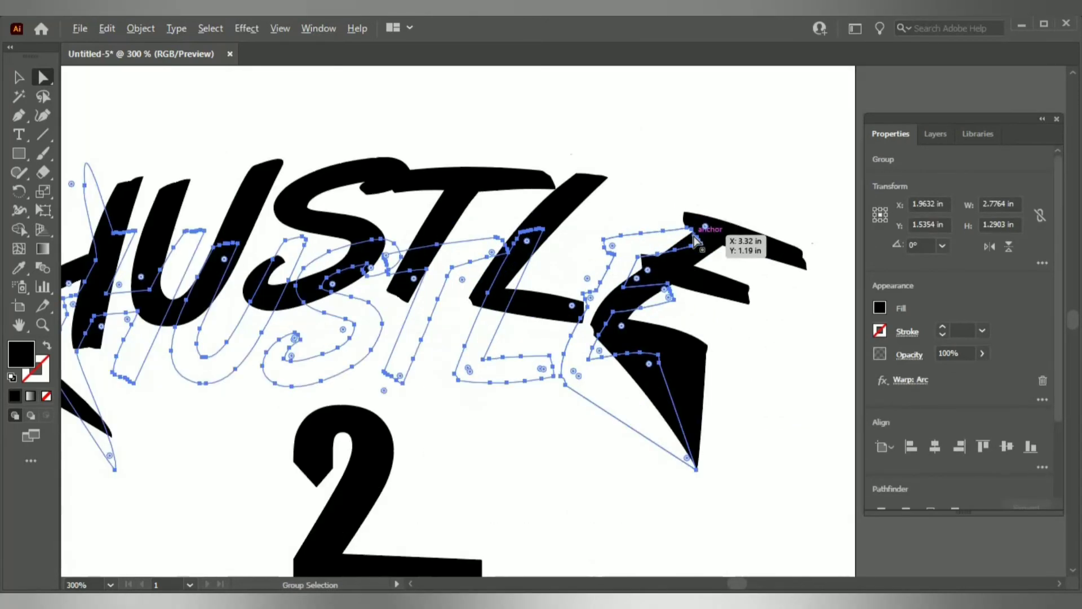
drag(685, 231, 604, 109)
click(686, 204)
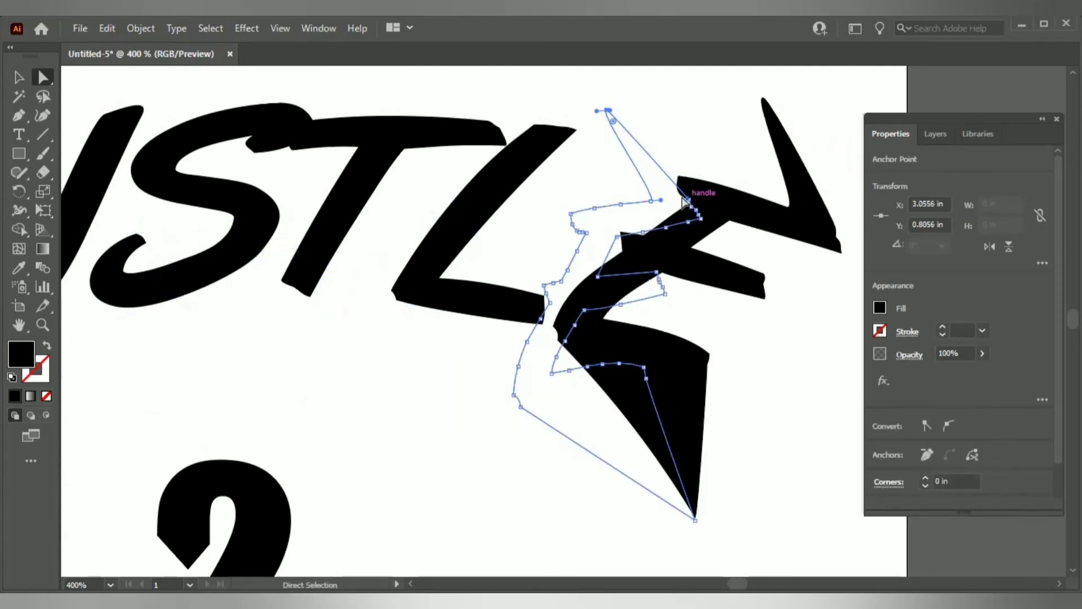
drag(651, 200, 590, 159)
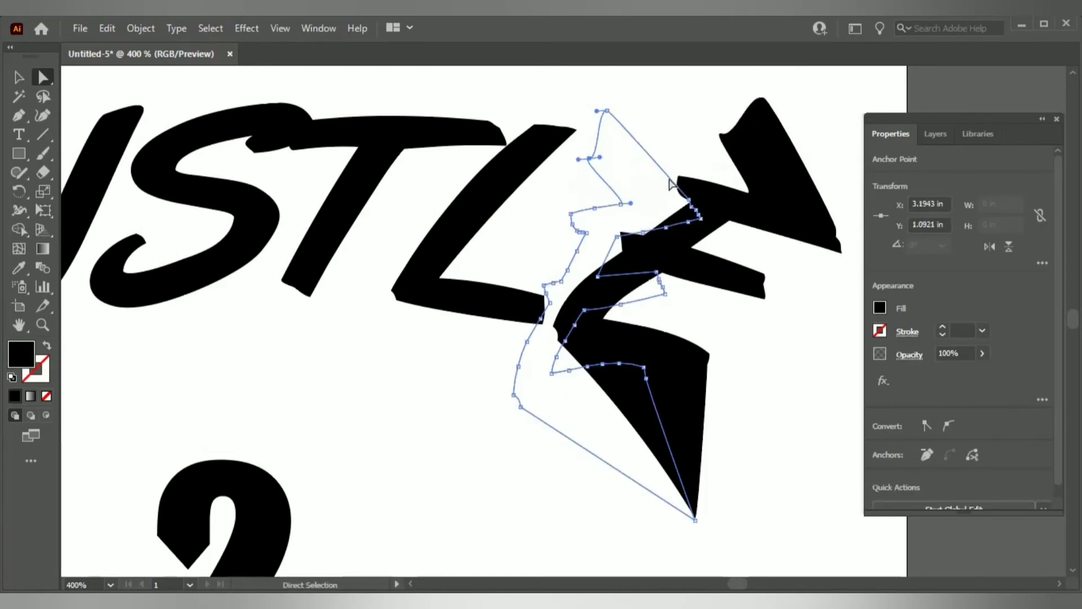
click(821, 410)
alt+scroll(785, 415, down, 5)
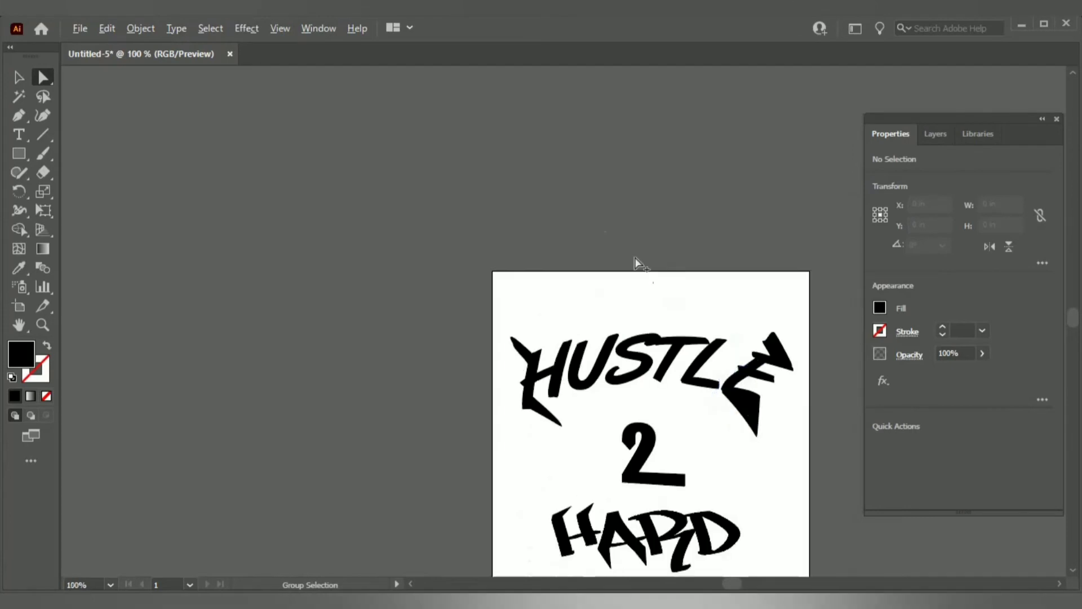
- Fill the 2 with bright red and deselect it
scroll(623, 231, up, 1)
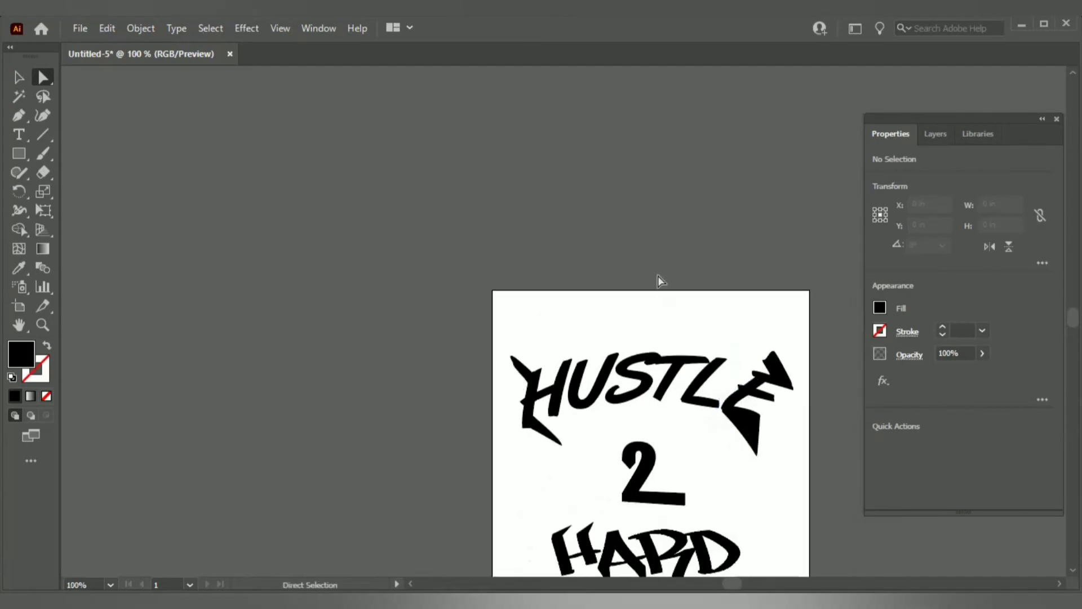
drag(649, 307, 561, 326)
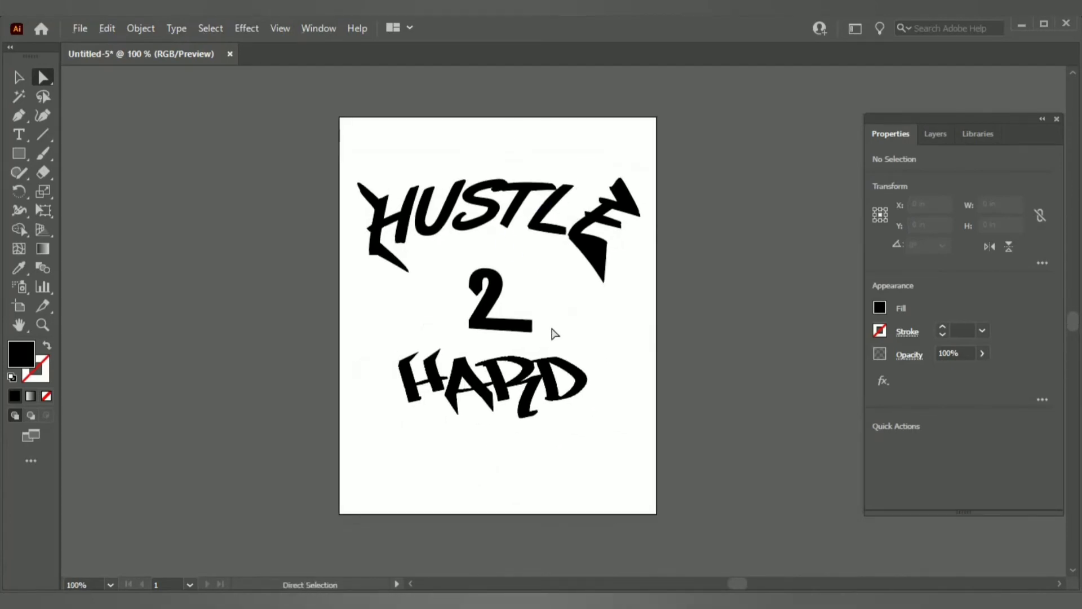
alt+scroll(555, 334, up, 1)
drag(562, 278, 568, 335)
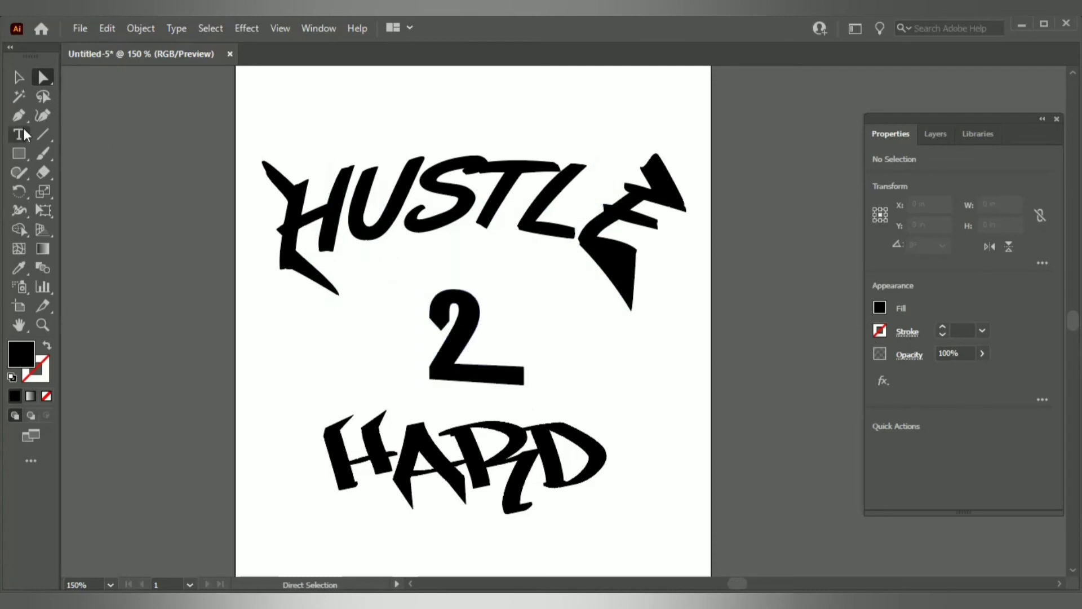
click(468, 321)
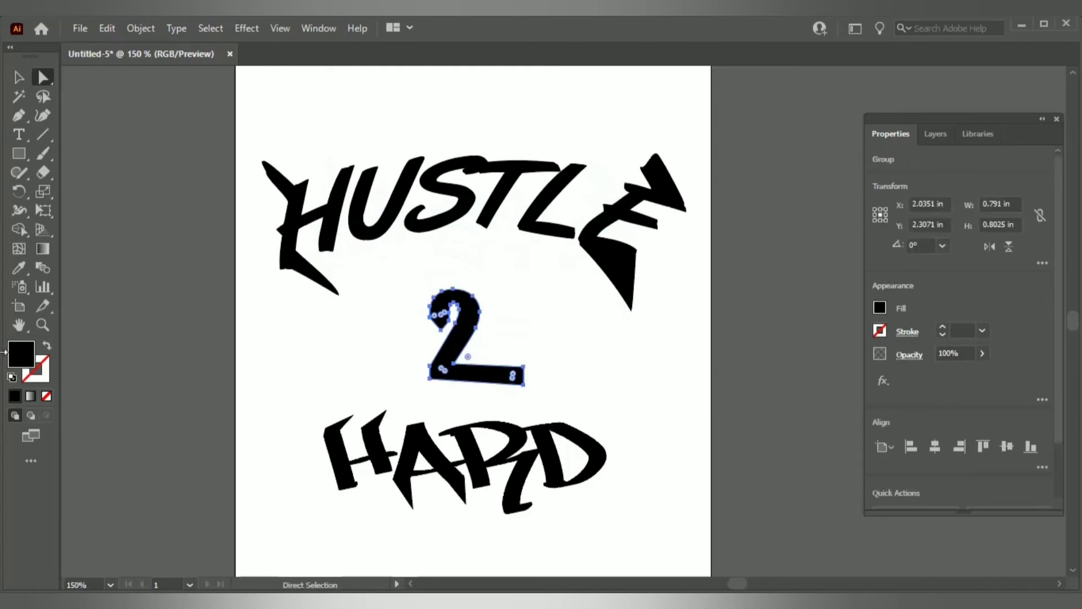
double_click(21, 354)
drag(668, 282, 748, 269)
click(921, 251)
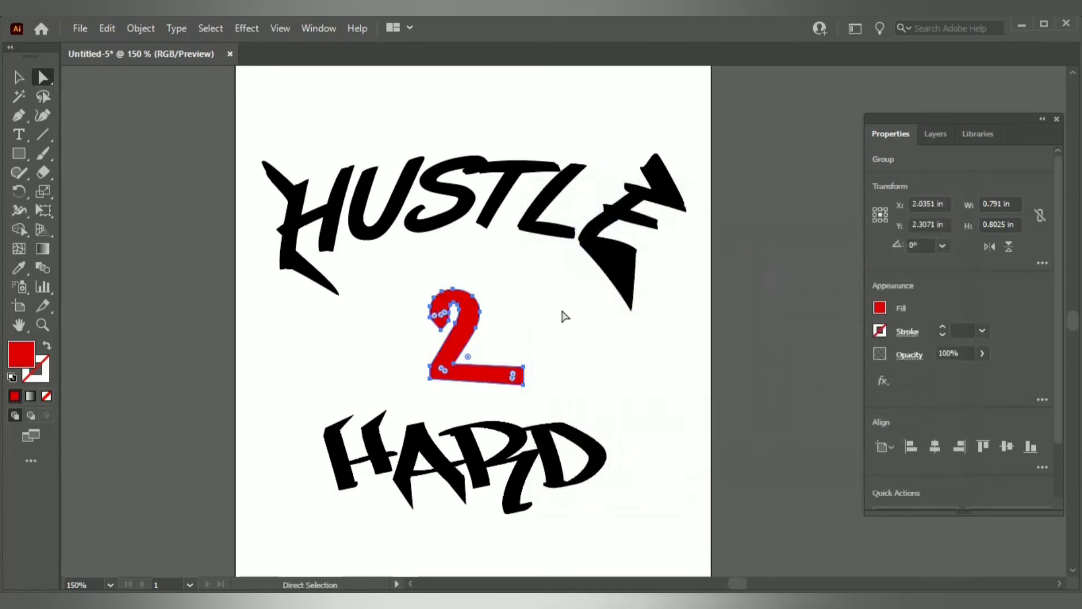
click(709, 388)
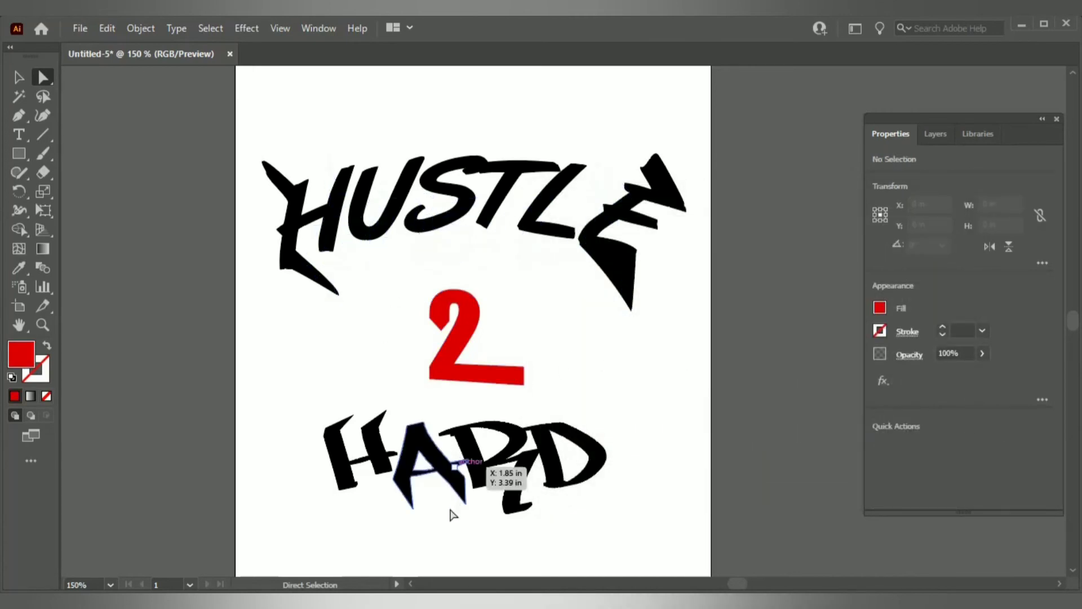
- Fill the A of HARD with bright red and deselect it
click(454, 464)
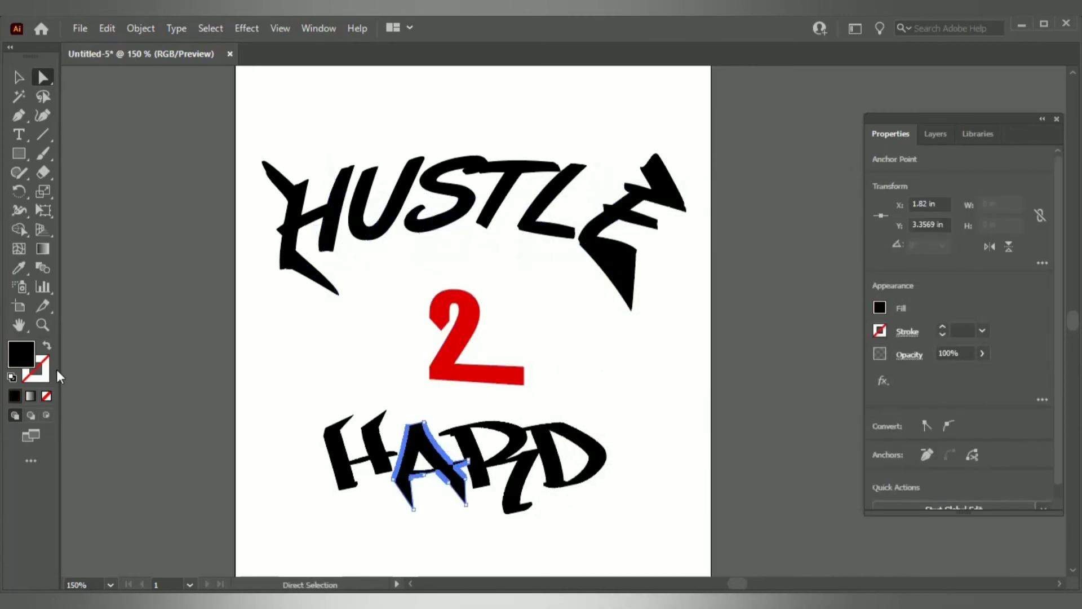
double_click(18, 355)
drag(635, 288, 723, 316)
drag(746, 269, 743, 256)
click(922, 251)
click(648, 356)
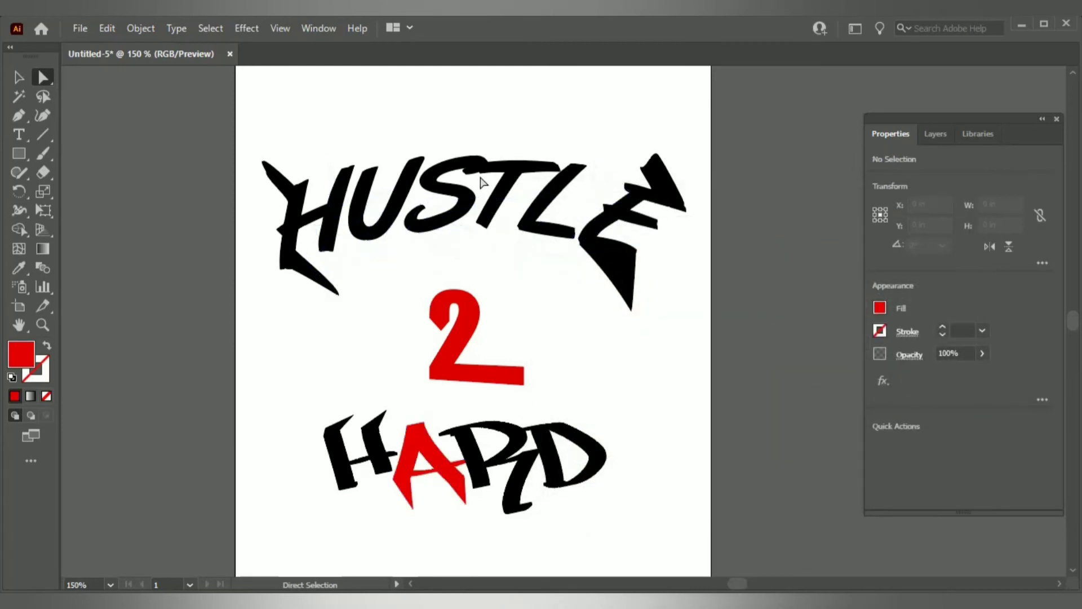
- Fill the HUSTLE outlines with the darker red #CC0505 and deselect them
click(457, 213)
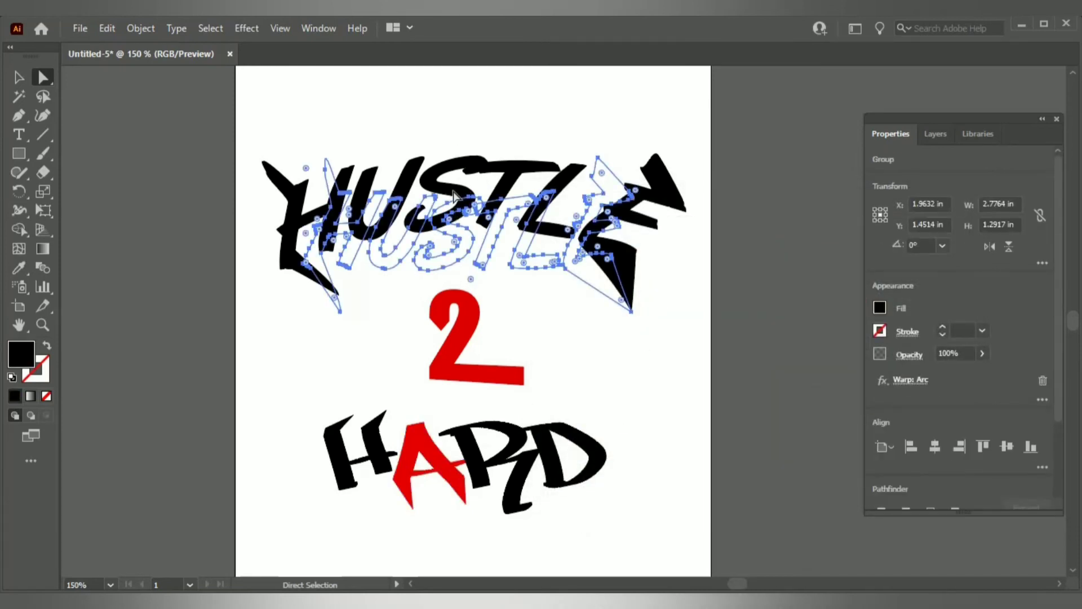
double_click(21, 354)
drag(705, 287, 743, 284)
click(921, 251)
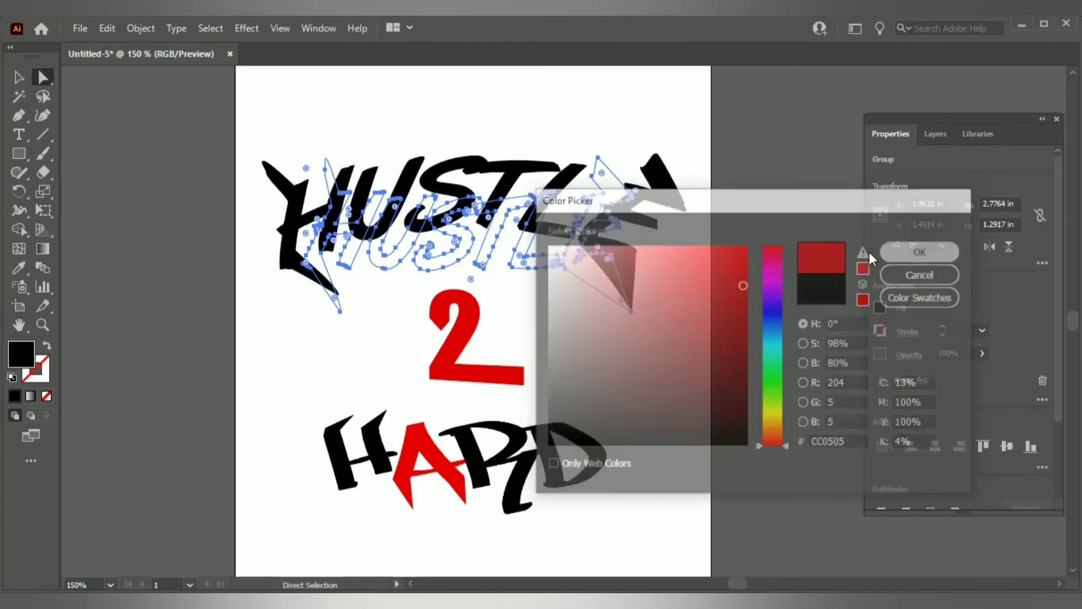
click(651, 334)
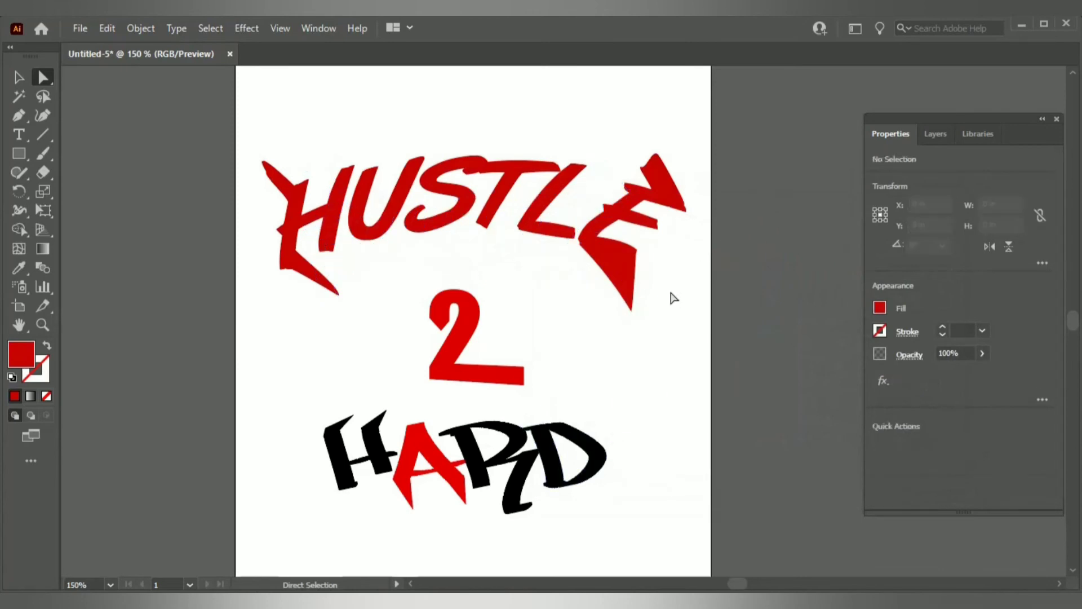
key(ctrl+1)
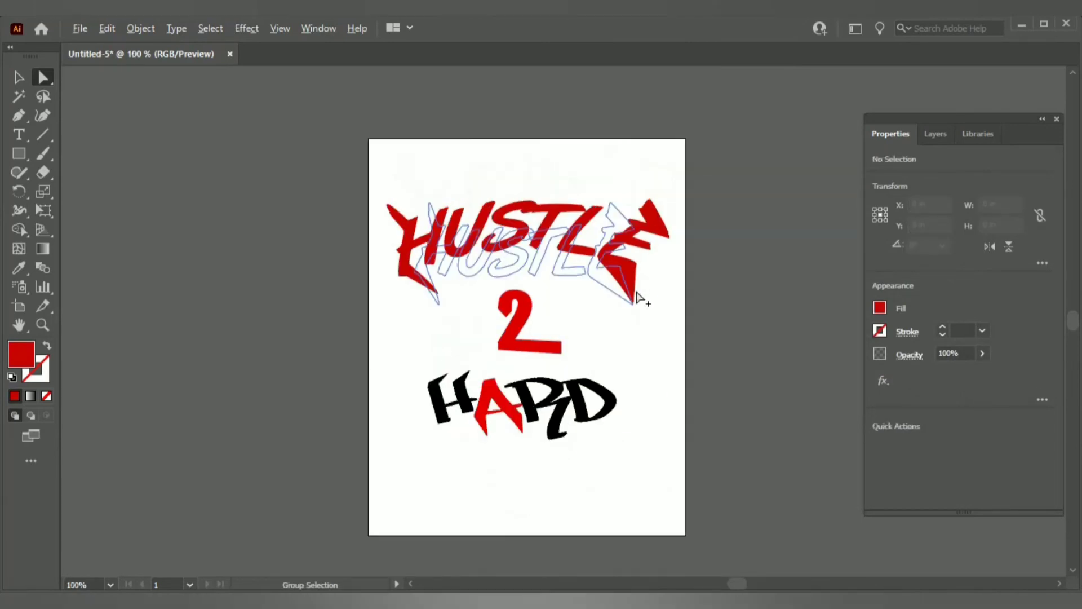
key(space)
drag(748, 297, 708, 340)
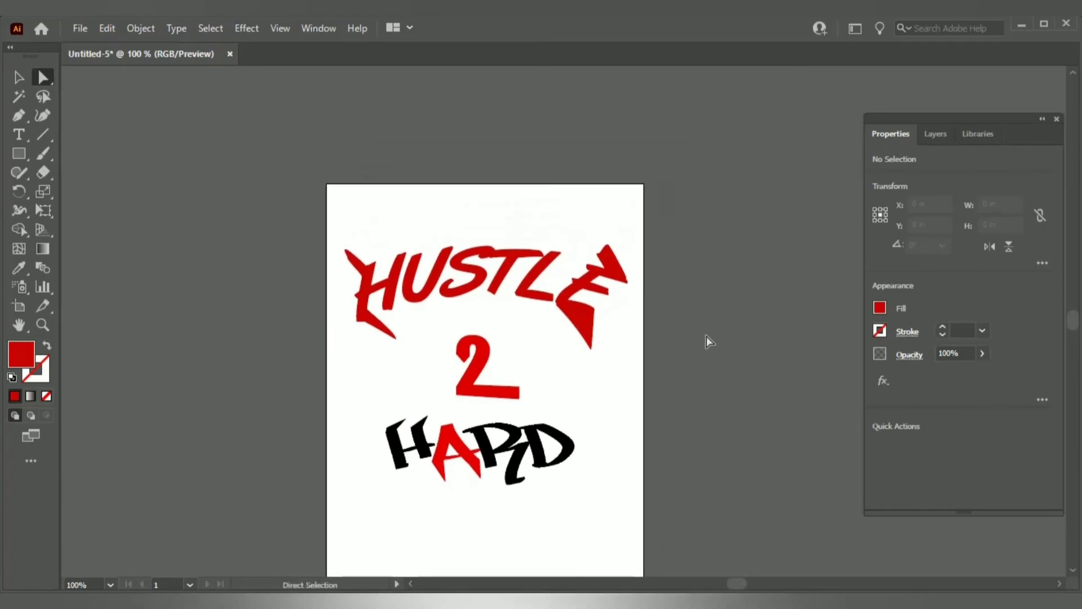
scroll(708, 341, up, 1)
drag(578, 368, 619, 325)
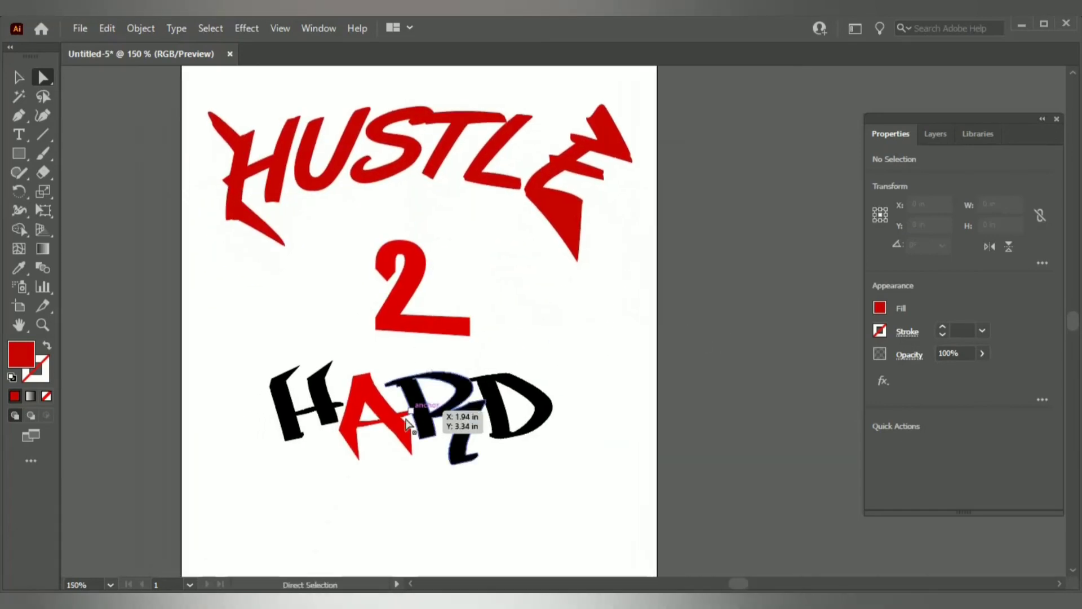
- Give the H of HARD a 2 pt yellow stroke and deselect it
click(334, 399)
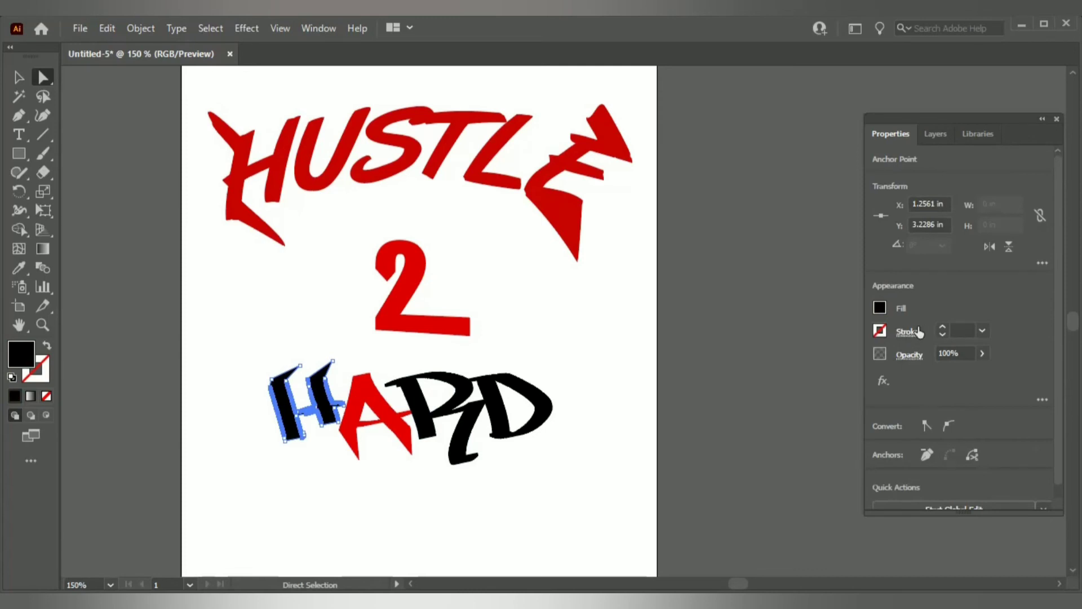
click(943, 327)
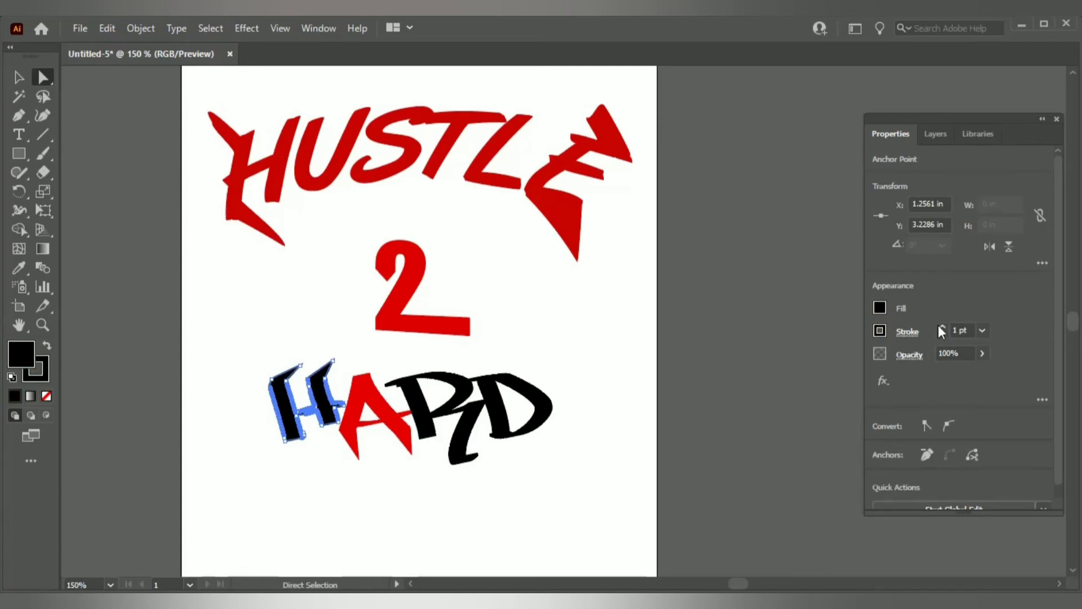
click(943, 328)
click(879, 331)
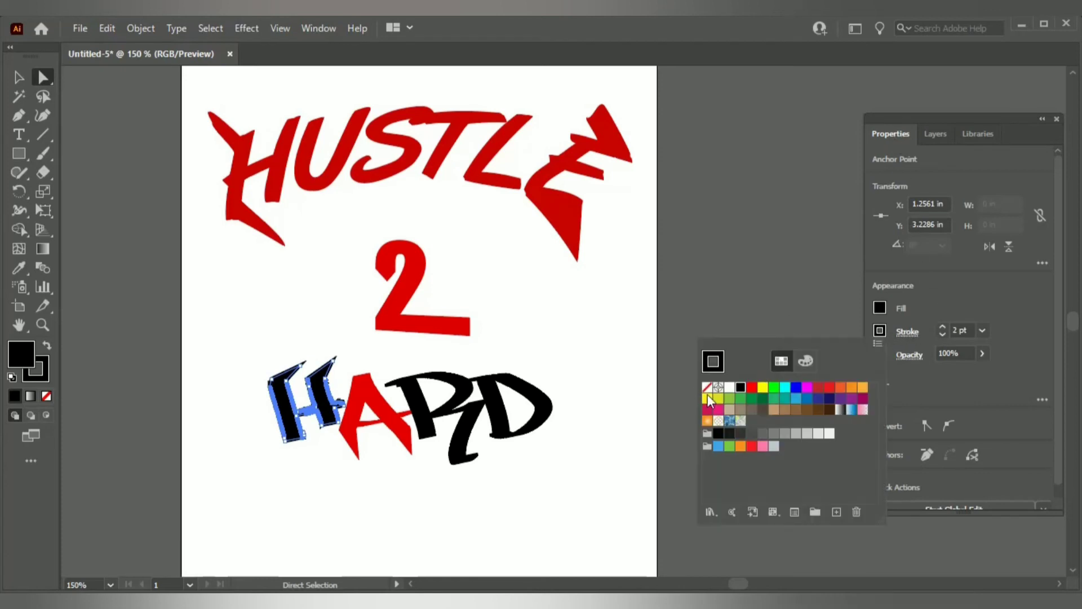
click(764, 388)
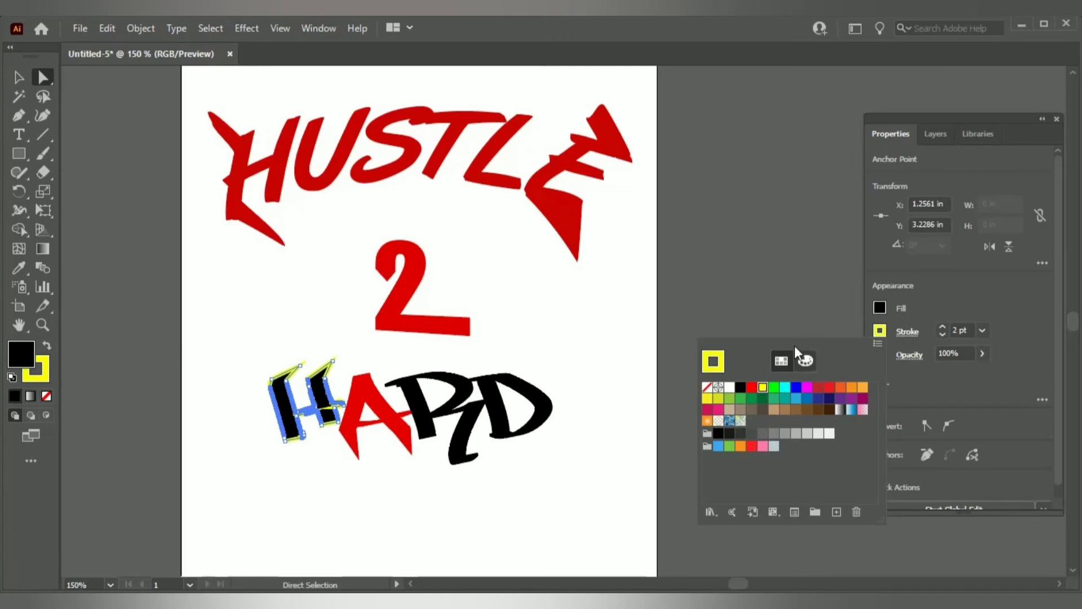
click(504, 320)
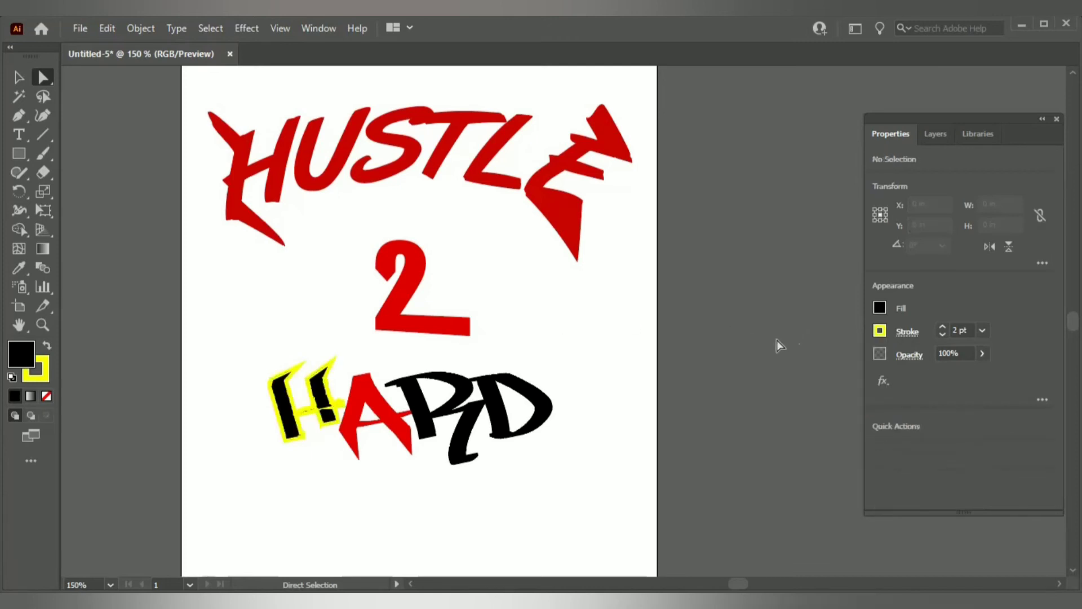
- Reduce the yellow stroke on the H of HARD to 1 pt and deselect it
click(941, 334)
click(942, 334)
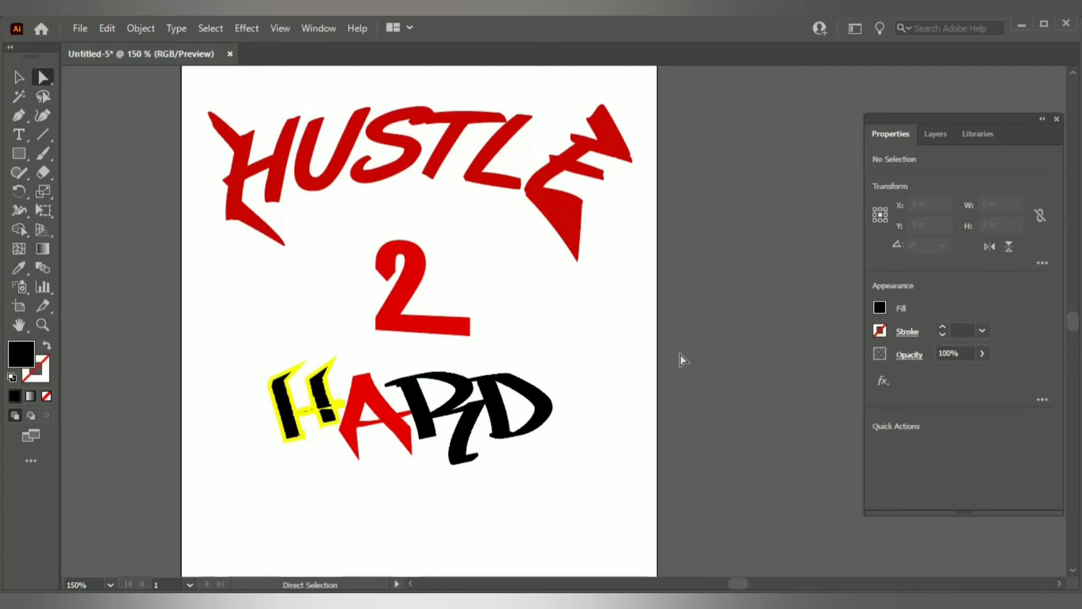
click(317, 378)
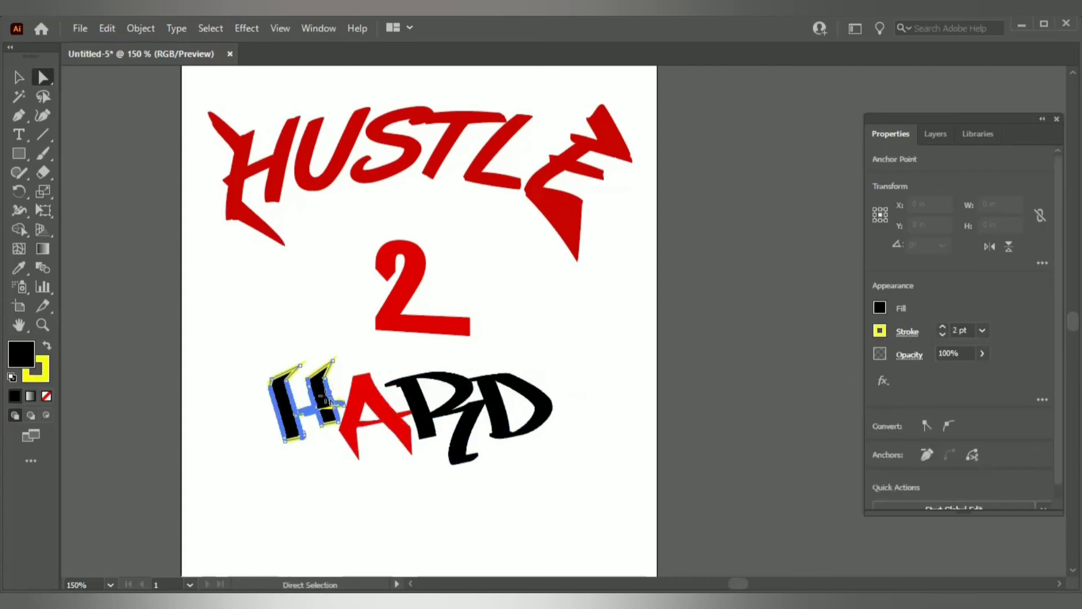
click(942, 334)
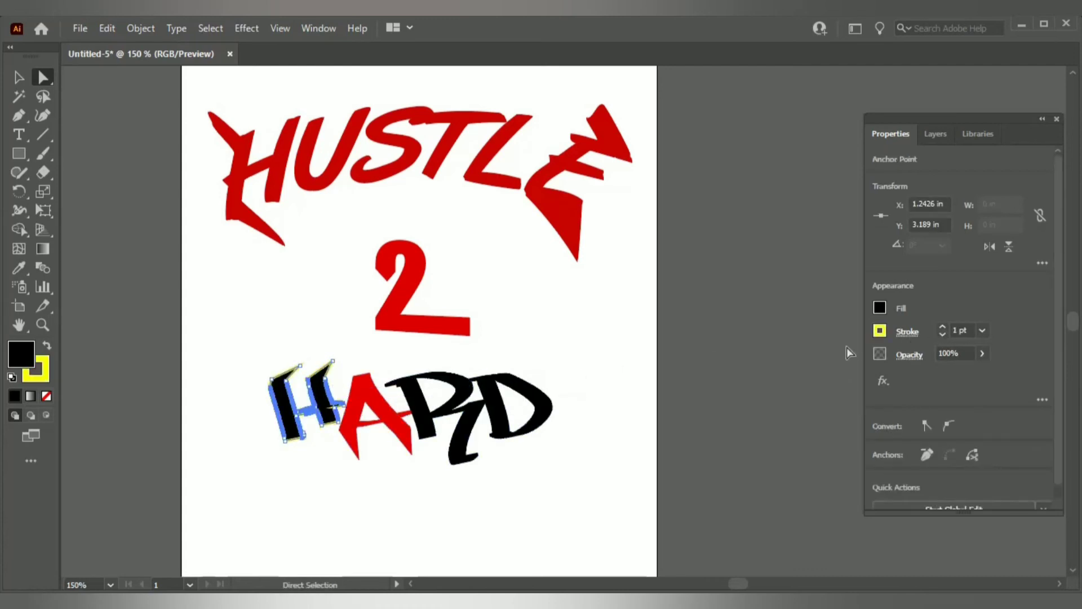
click(751, 355)
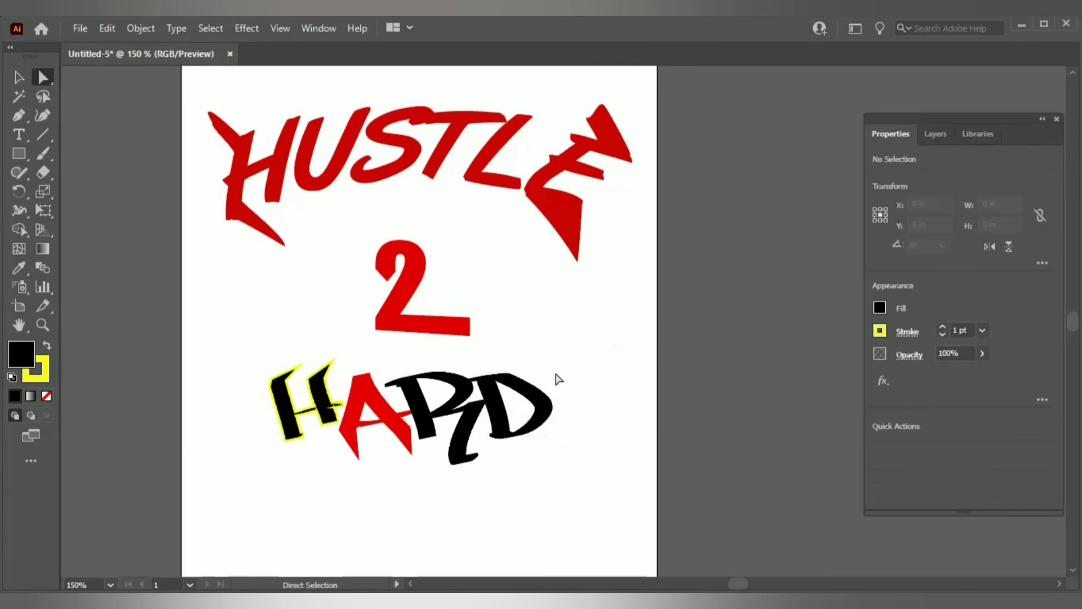
- Add a 1 pt yellow stroke to the D of HARD and deselect it
click(531, 415)
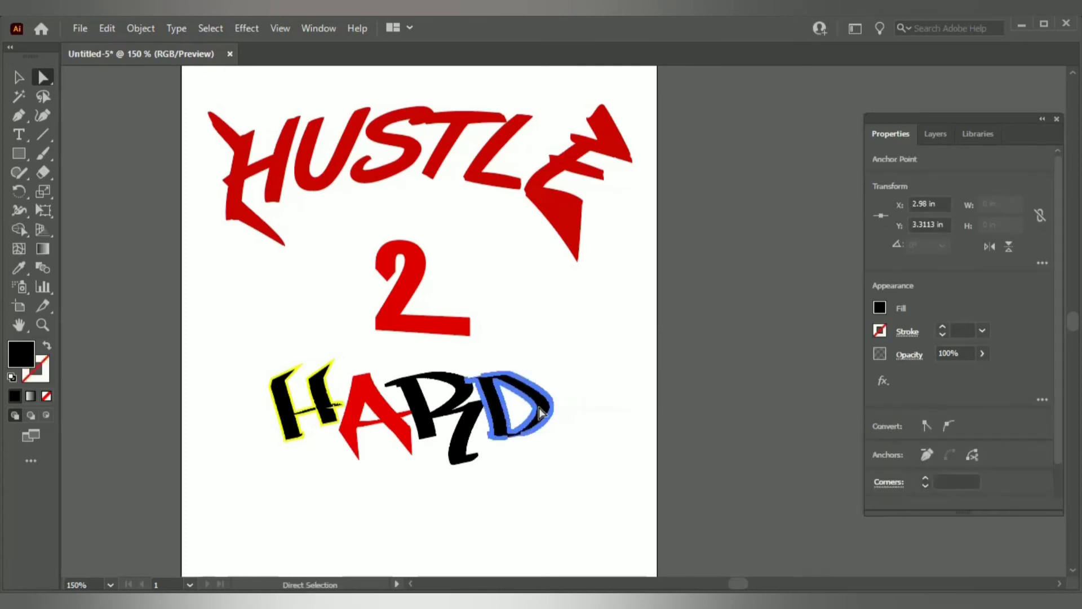
click(941, 324)
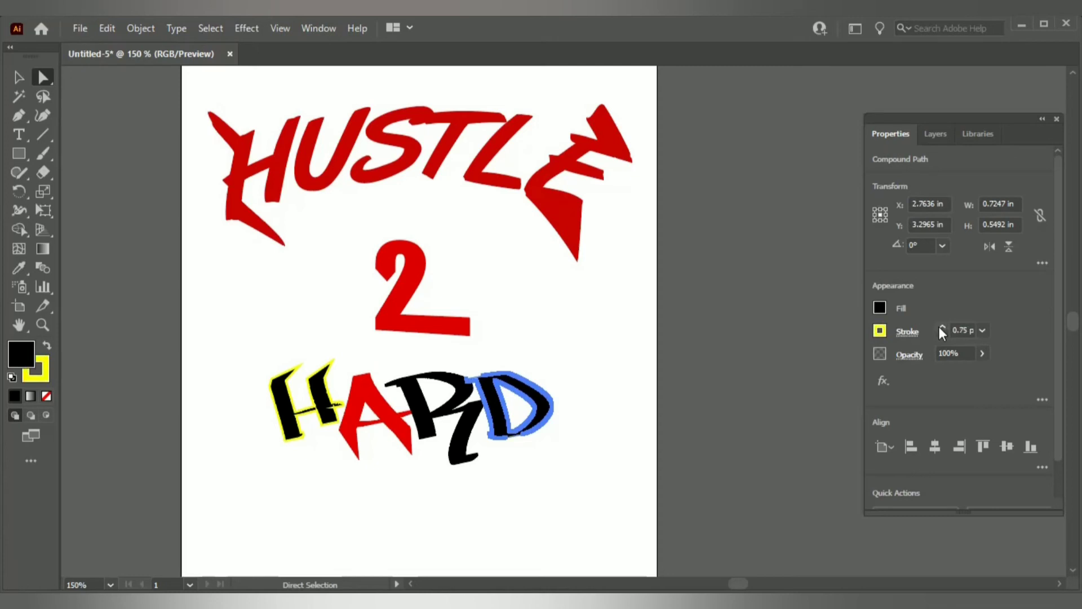
click(880, 331)
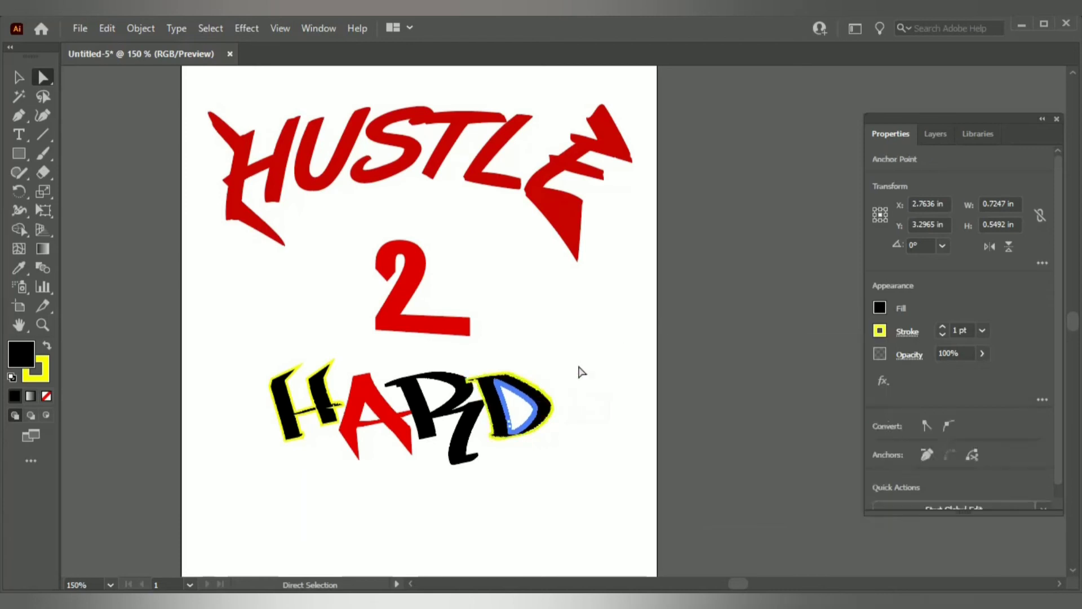
click(748, 306)
scroll(663, 363, up, 2)
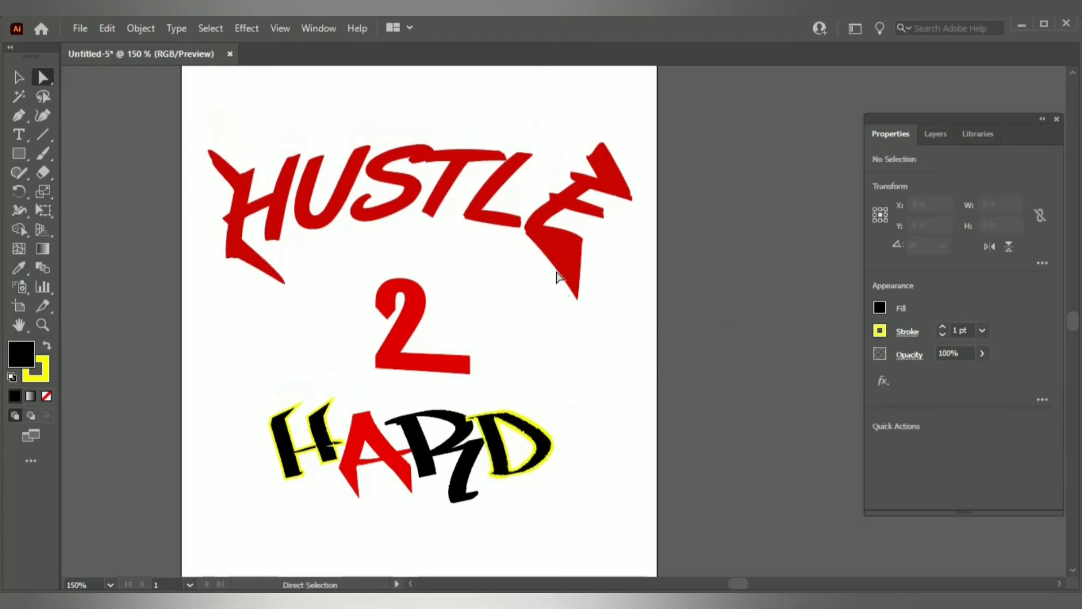
click(574, 249)
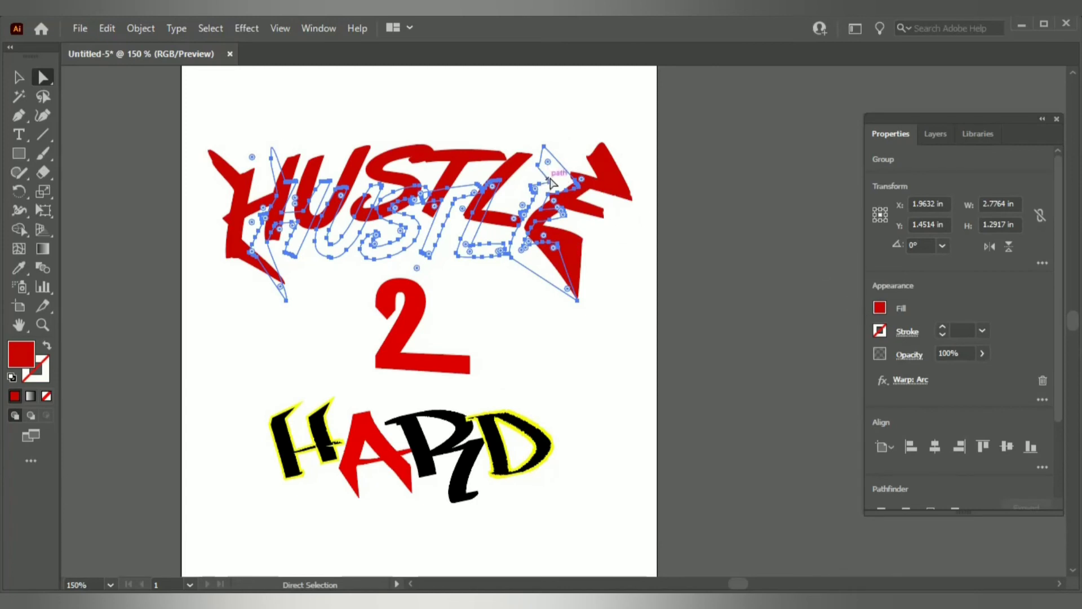
click(12, 73)
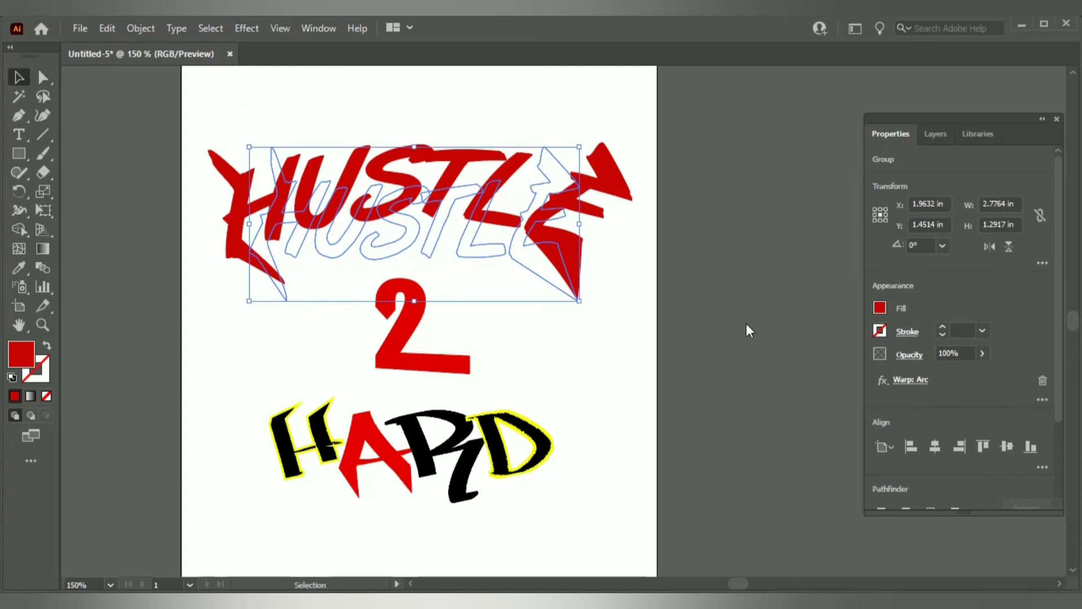
click(727, 311)
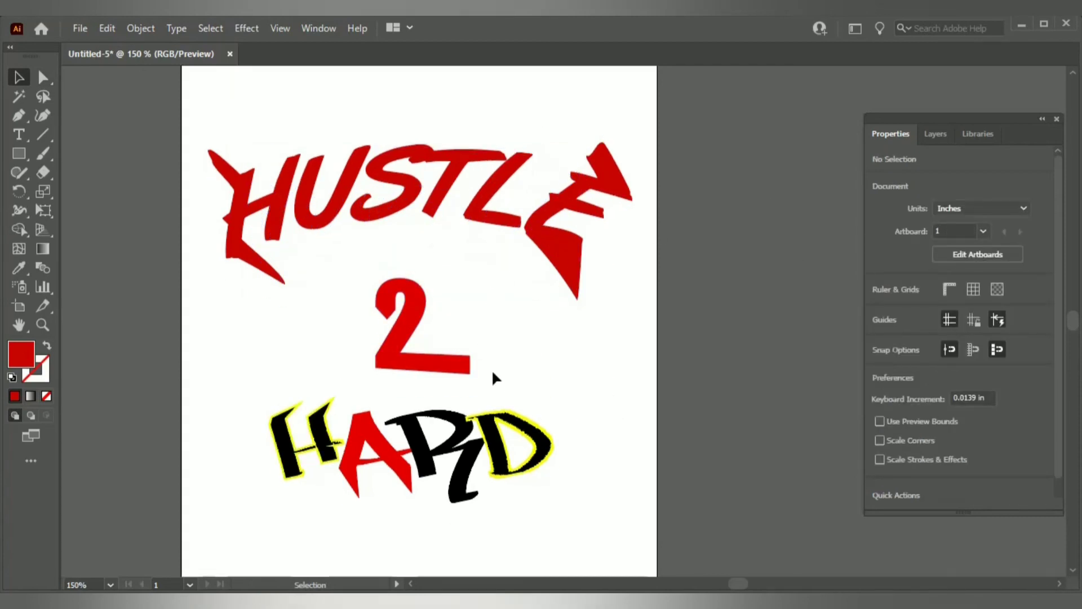
- Examine the whole HUSTLE 2 HARD lettering and the yellow outlines on HARD, both overall and close up
scroll(495, 377, down, 1)
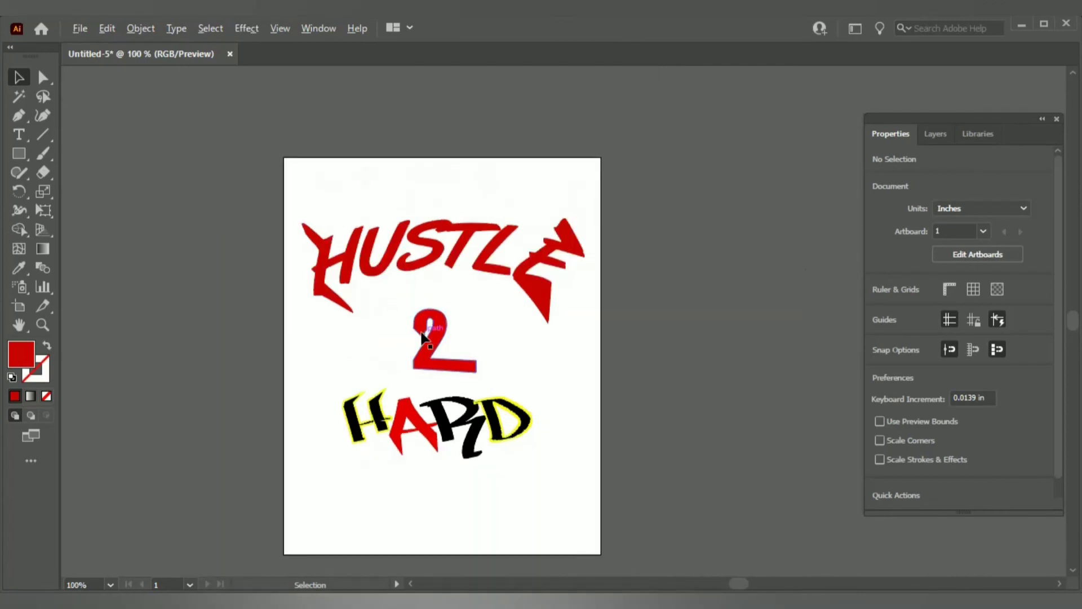
scroll(423, 337, up, 1)
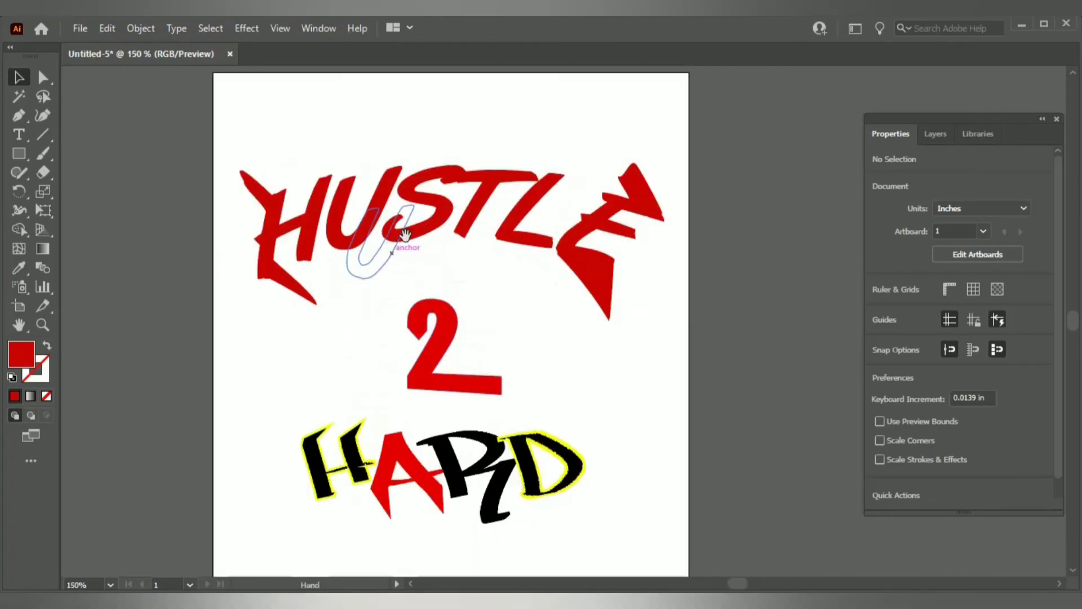
drag(361, 140, 334, 130)
drag(347, 128, 361, 163)
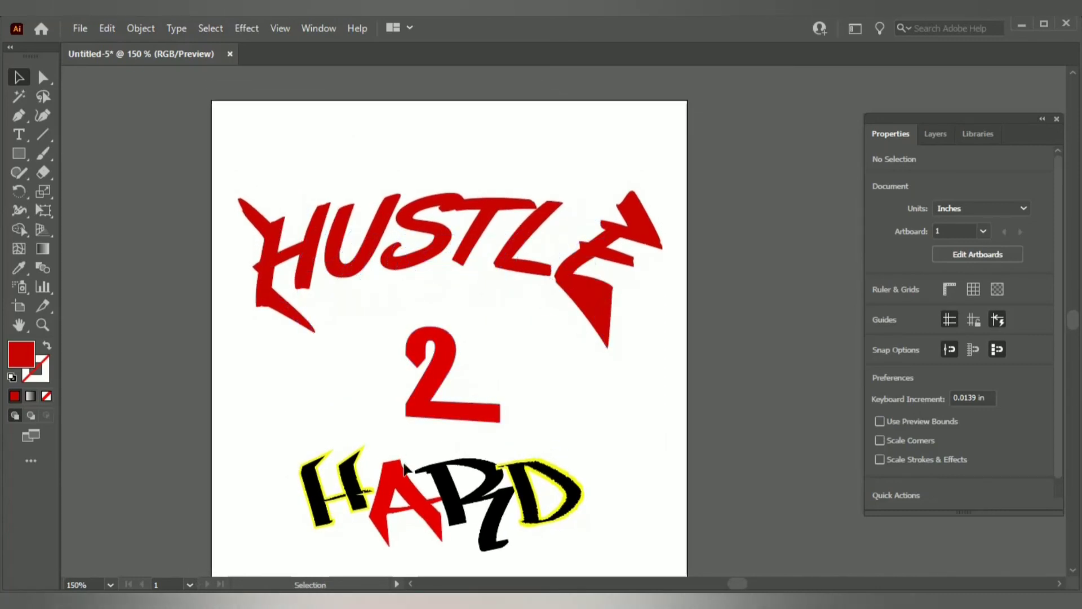
scroll(712, 398, down, 2)
drag(580, 217, 488, 160)
scroll(459, 204, up, 1)
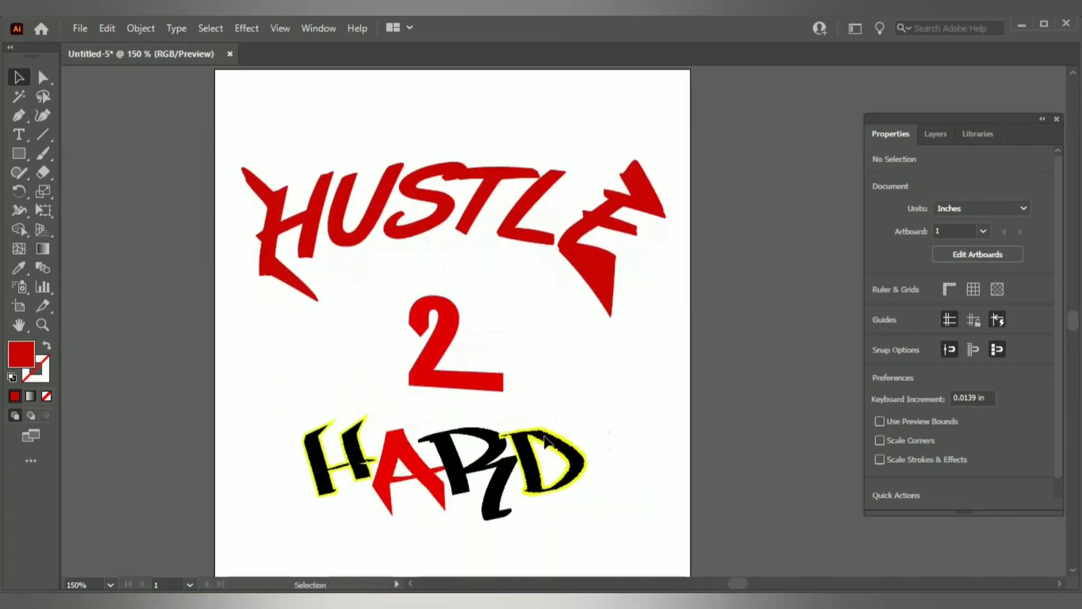
scroll(588, 436, up, 2)
scroll(589, 438, down, 2)
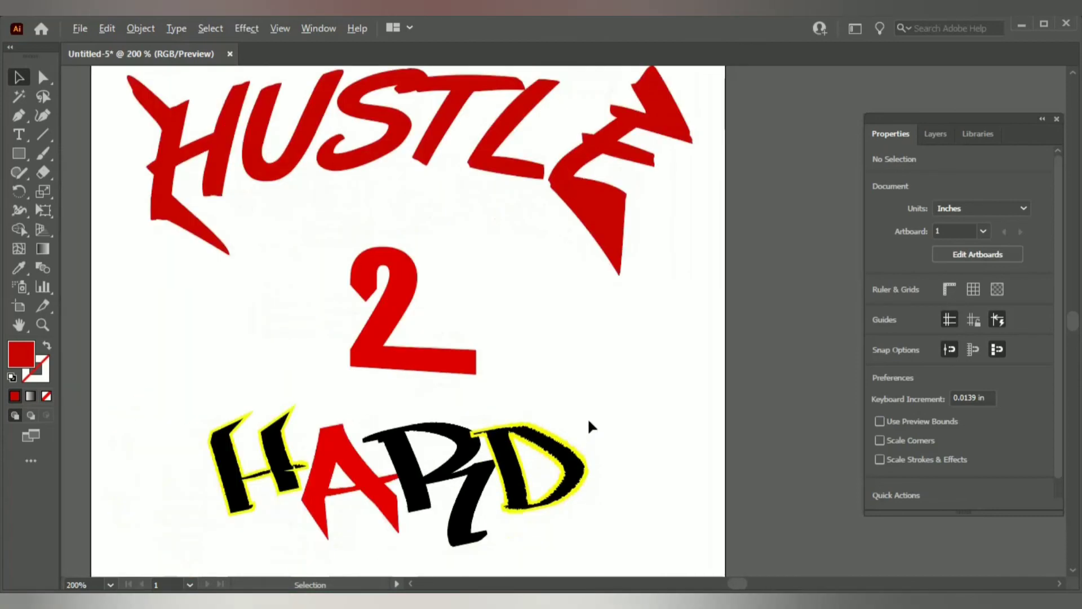
drag(377, 312, 345, 261)
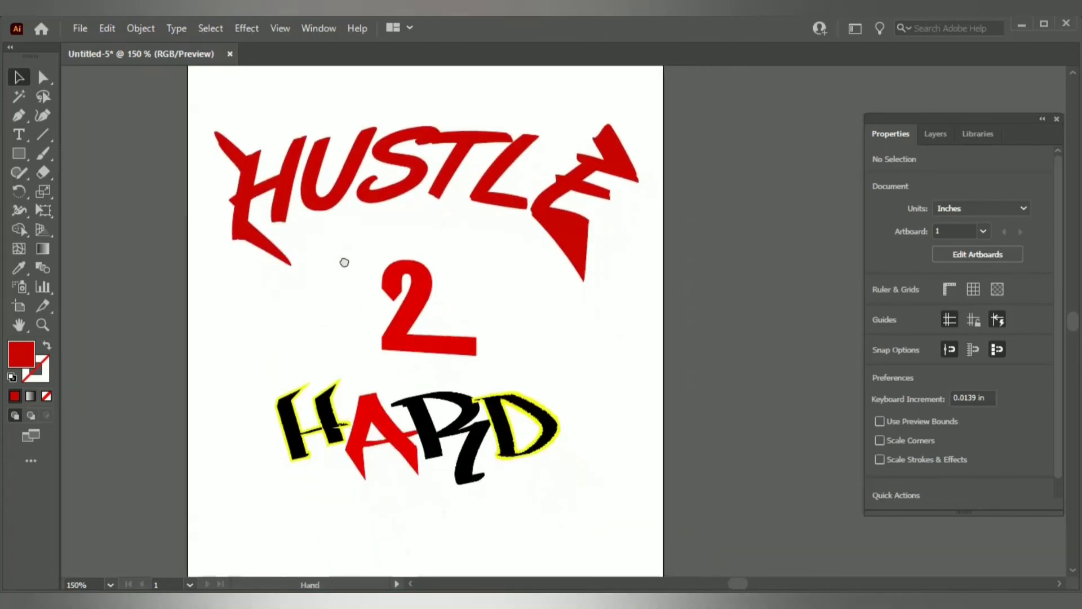
click(79, 28)
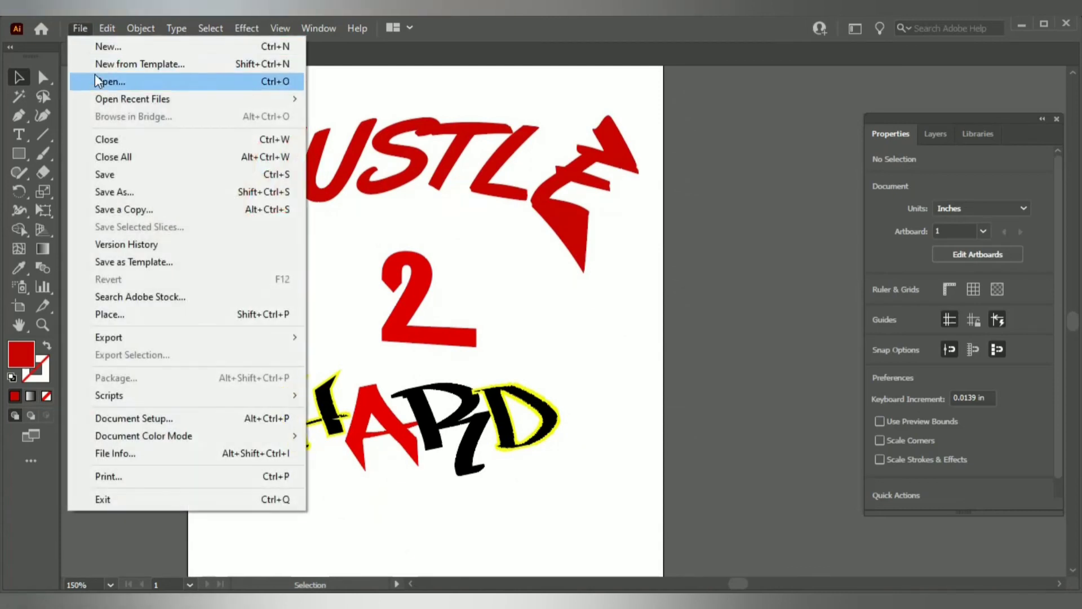
click(134, 192)
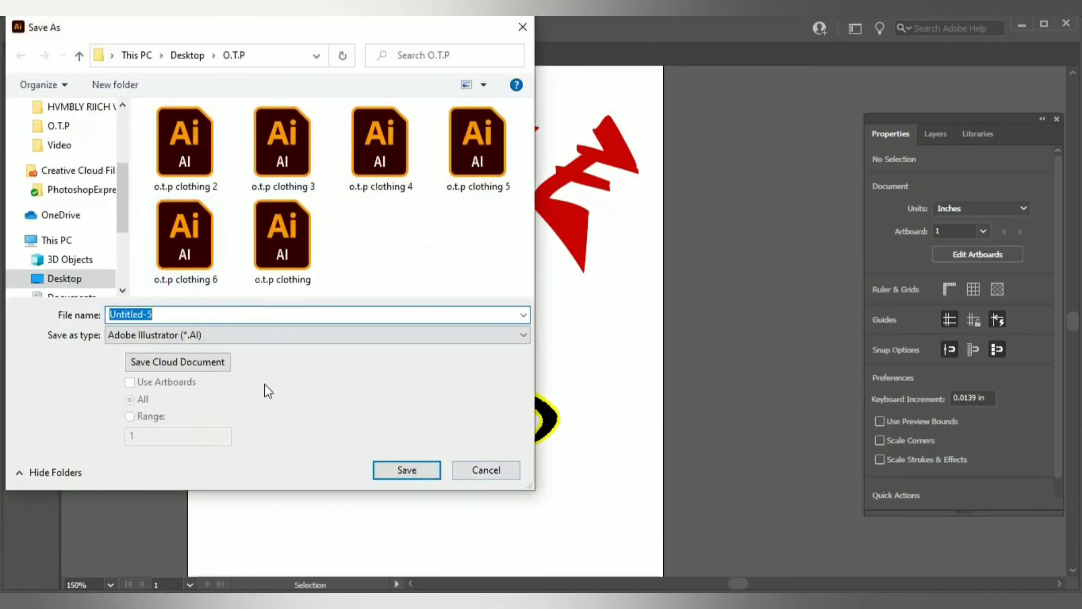
click(498, 470)
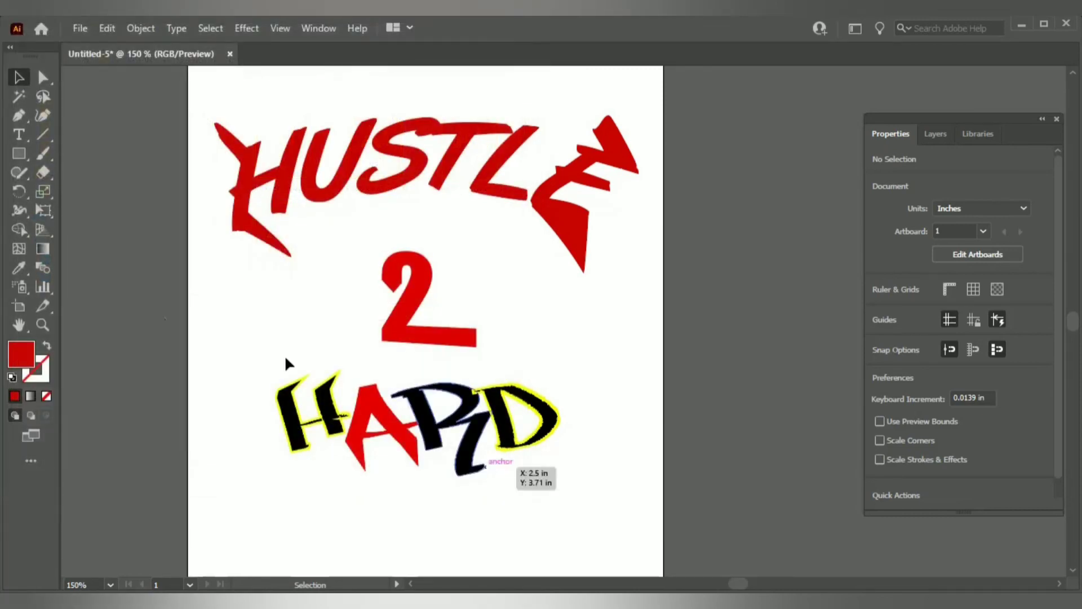
- Export the artwork to the Desktop as a PNG file named Untitled-5
click(79, 29)
mouse_move(124, 339)
click(394, 356)
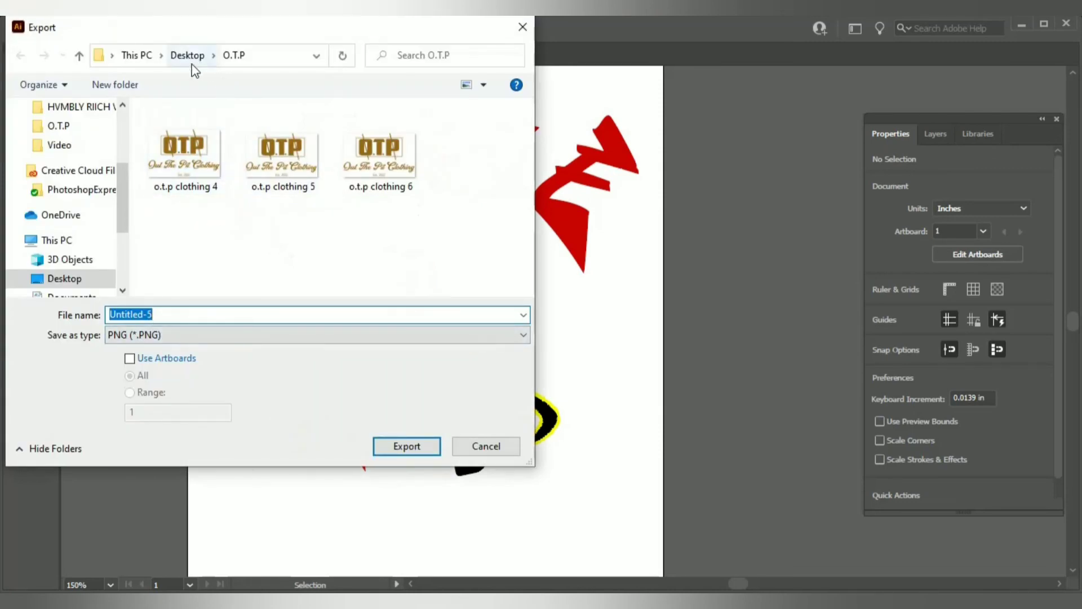
click(66, 277)
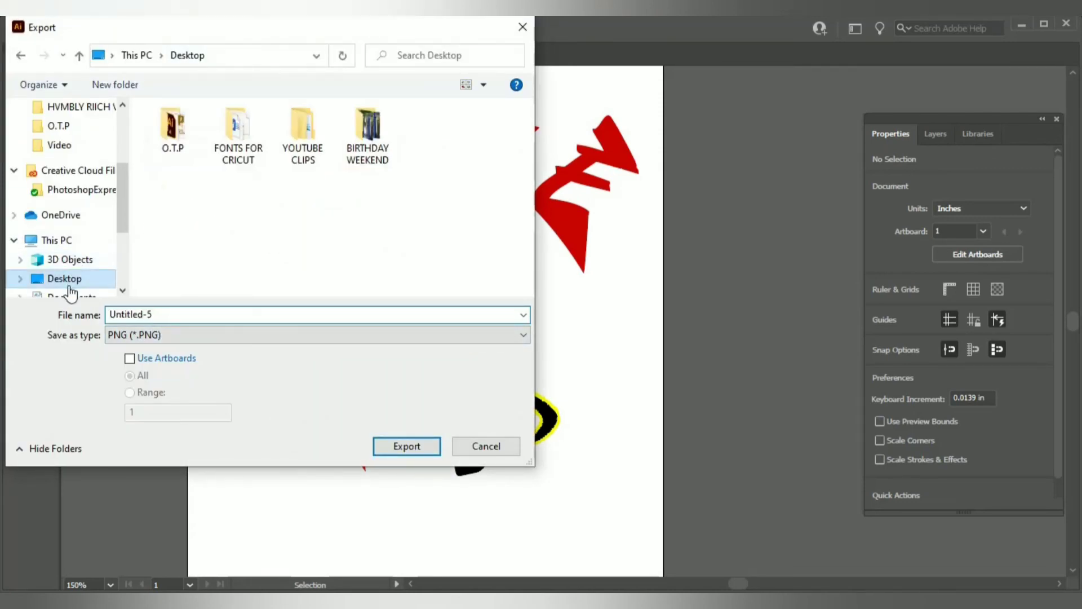
click(163, 332)
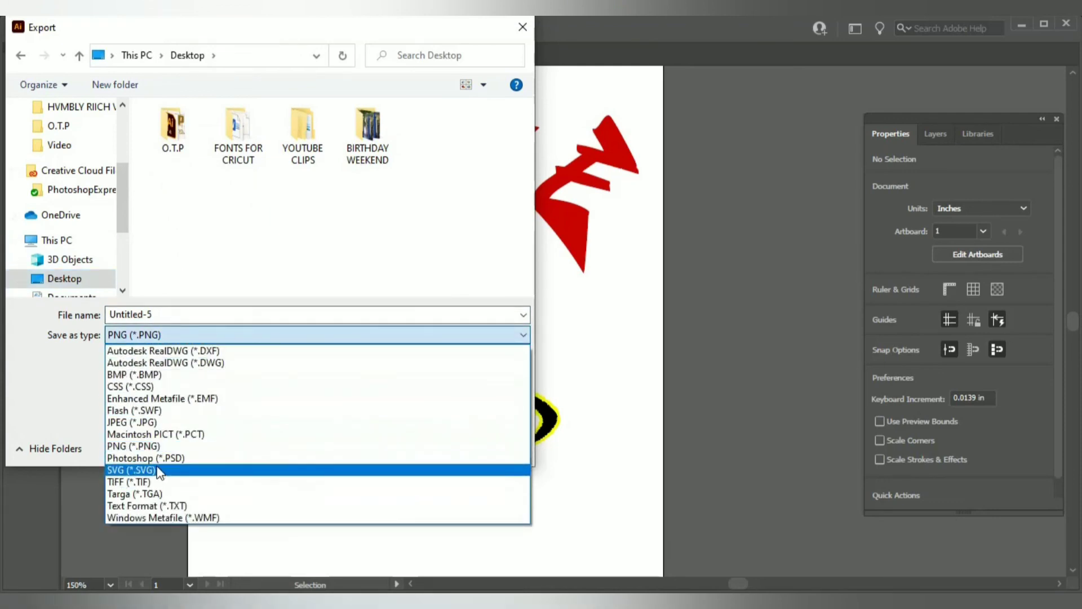
click(176, 446)
click(414, 445)
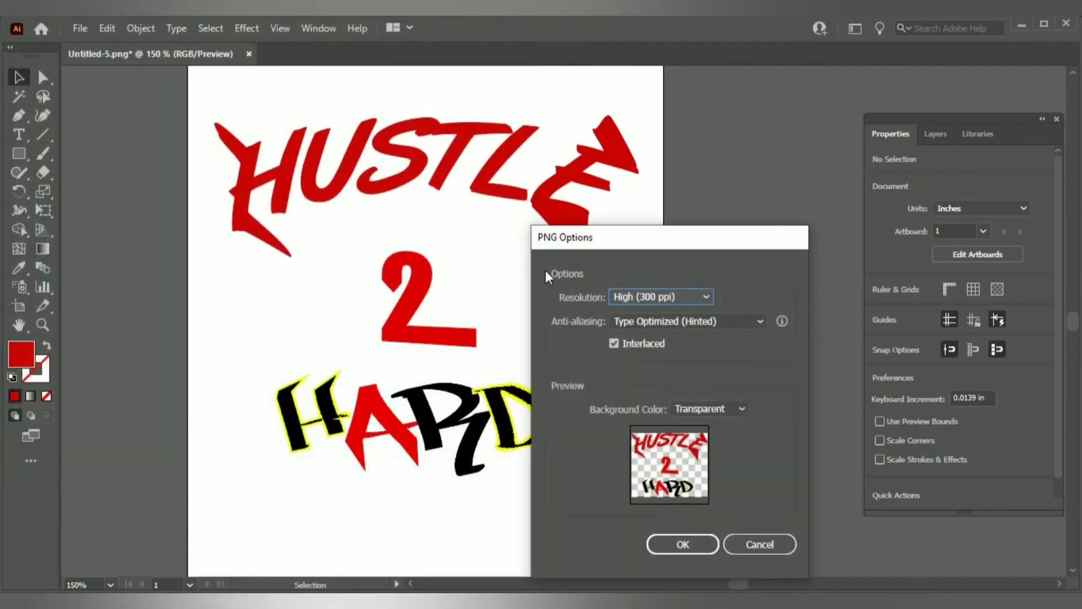
- Try a white and a black background color in the PNG export options
drag(606, 237, 265, 163)
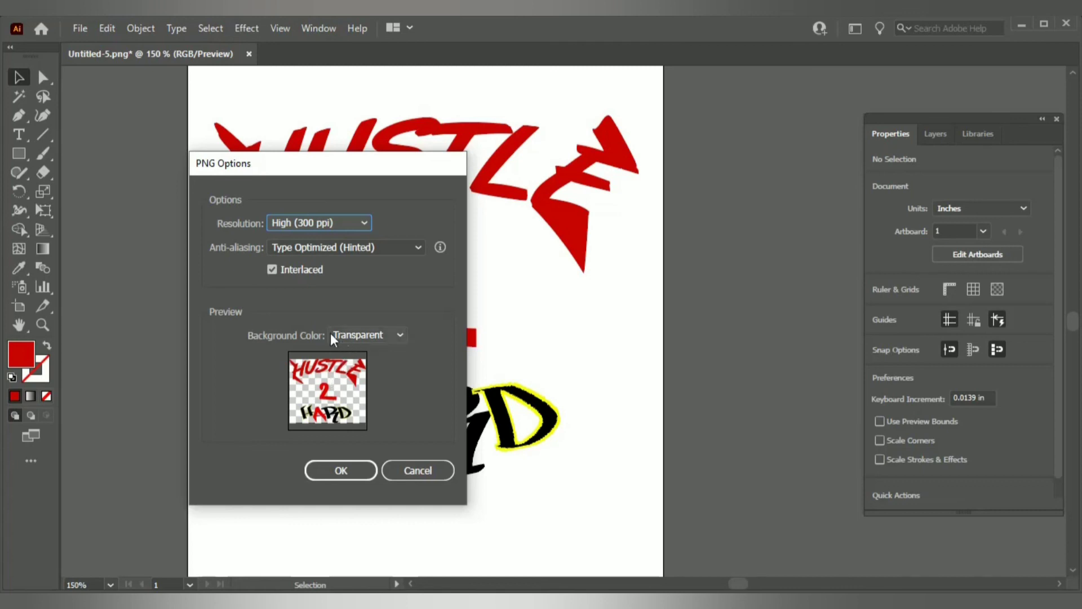
click(360, 336)
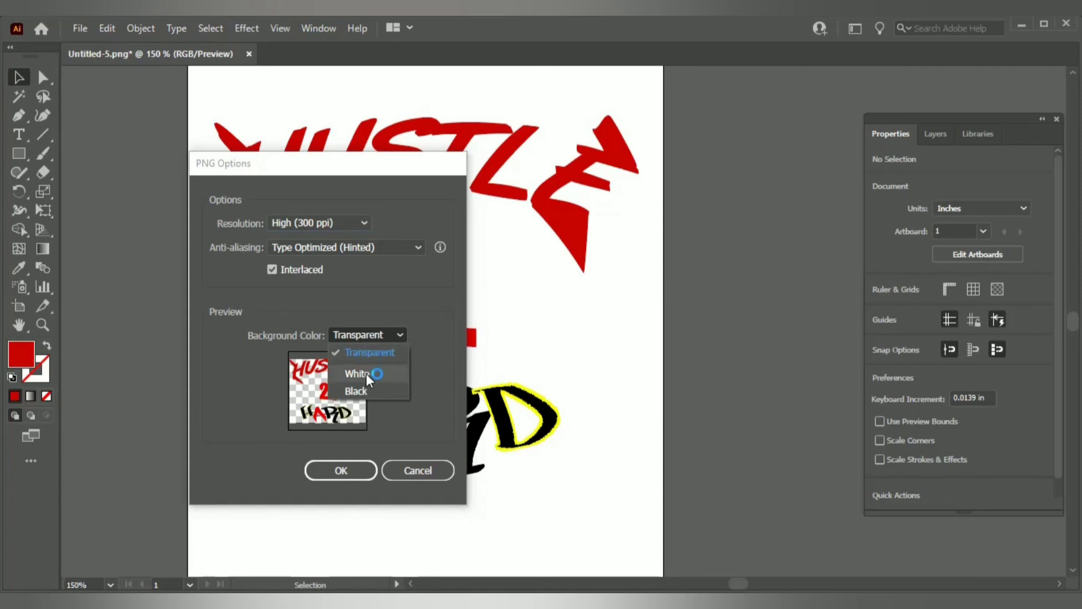
click(366, 374)
click(363, 337)
click(360, 389)
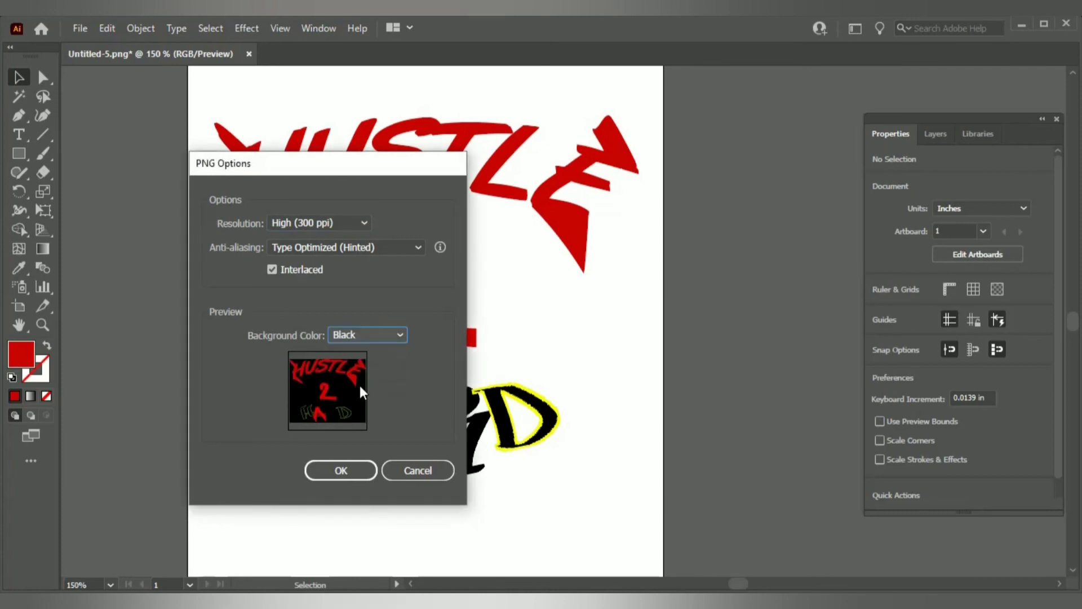
- Set the PNG background color to Transparent and complete the export at High (300 ppi) resolution
click(363, 337)
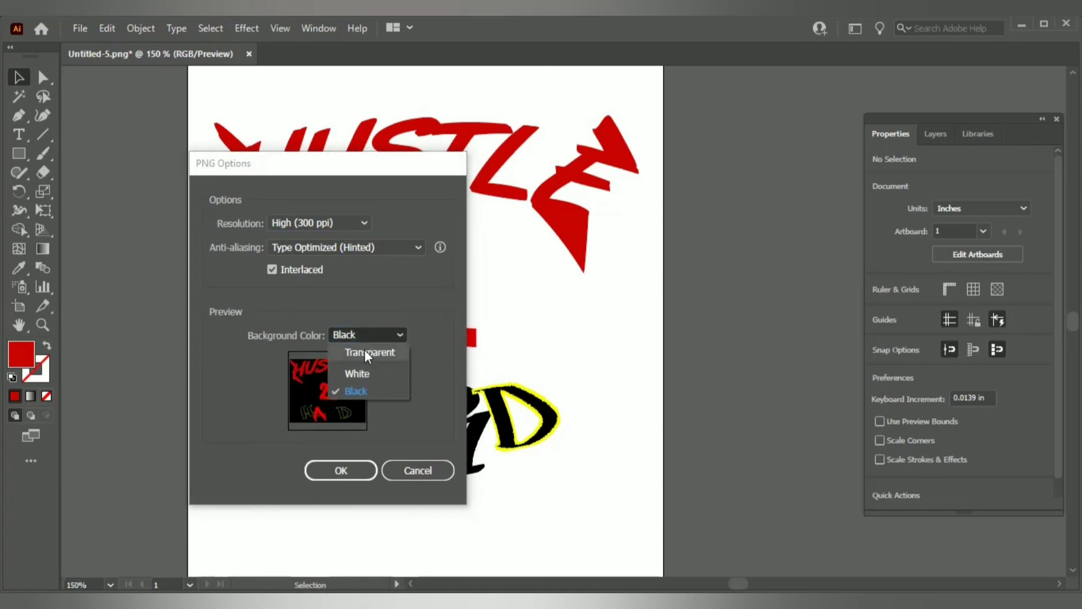
click(364, 349)
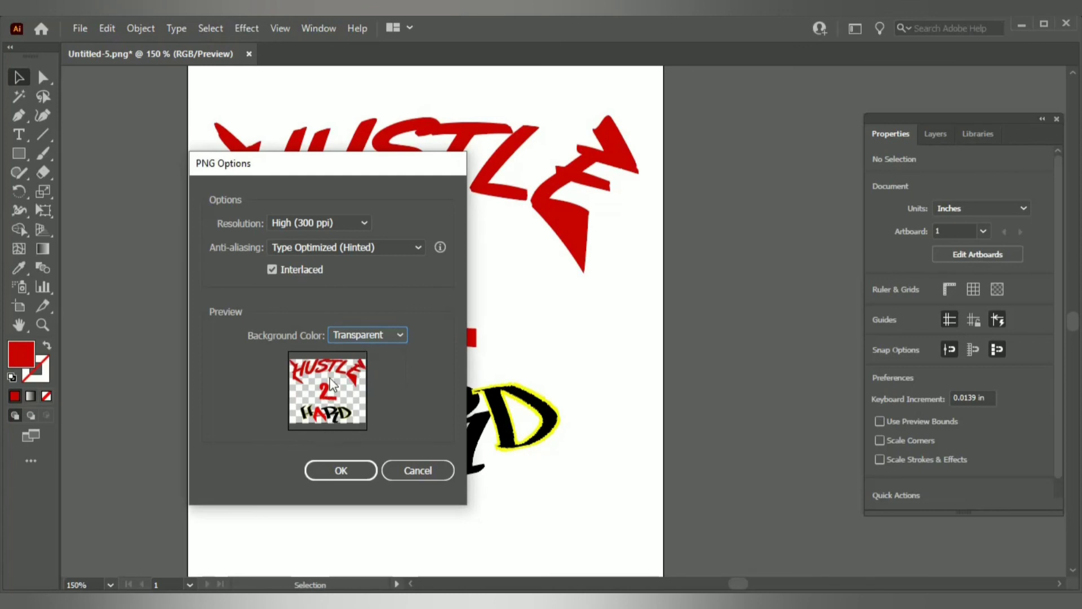
click(336, 471)
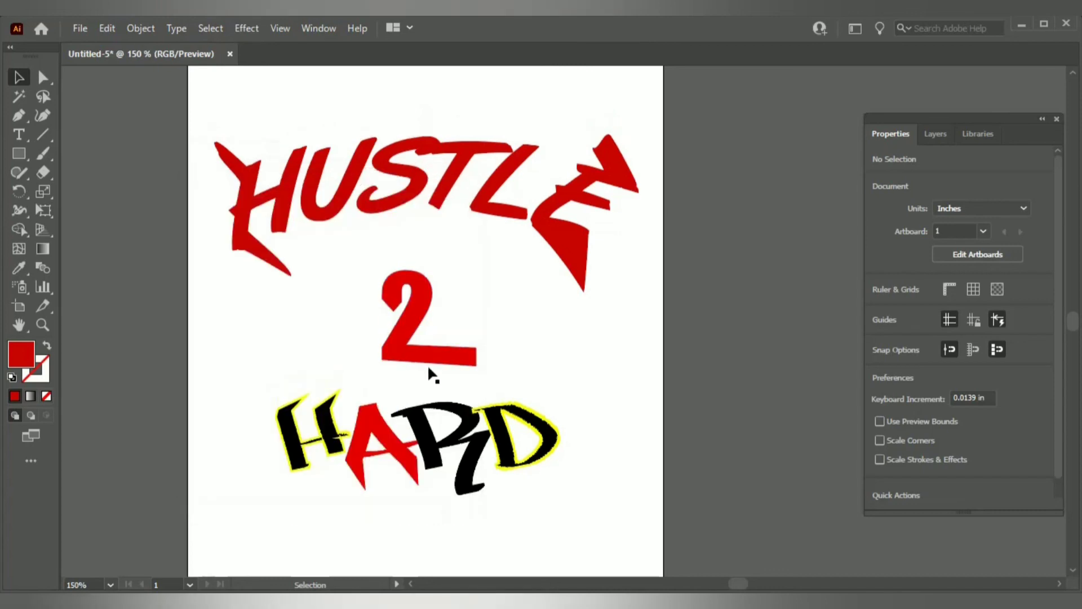
key(ctrl+minus)
drag(199, 299, 244, 293)
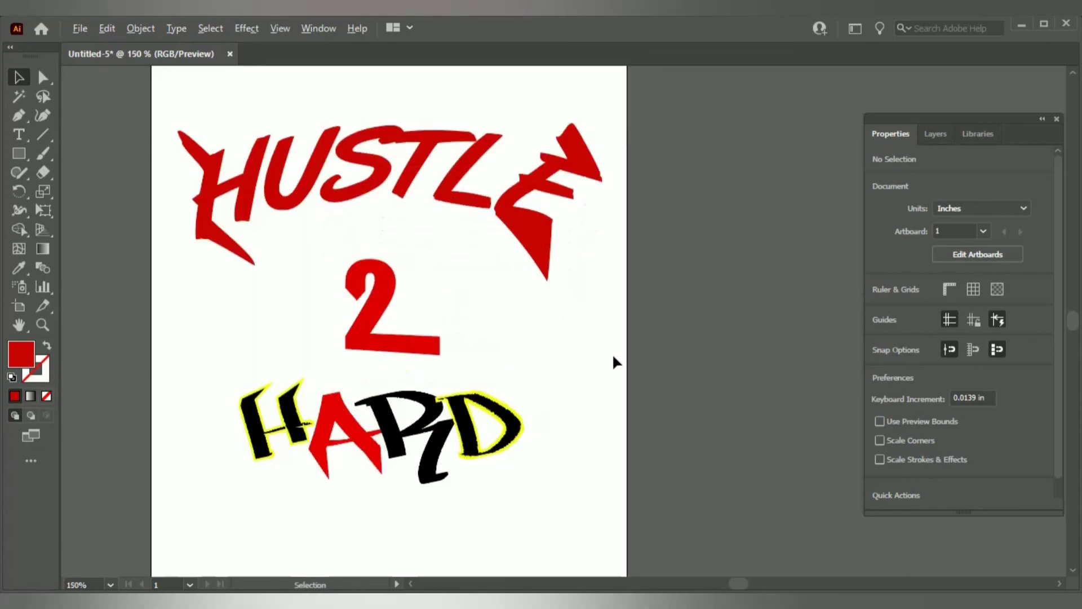
drag(310, 294, 326, 295)
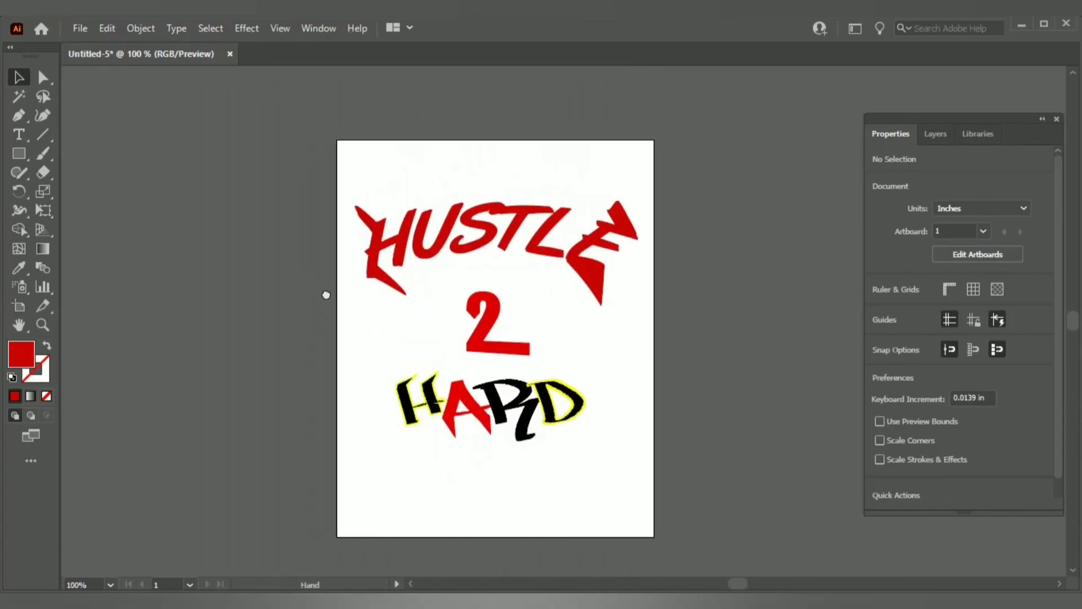
drag(558, 322, 553, 324)
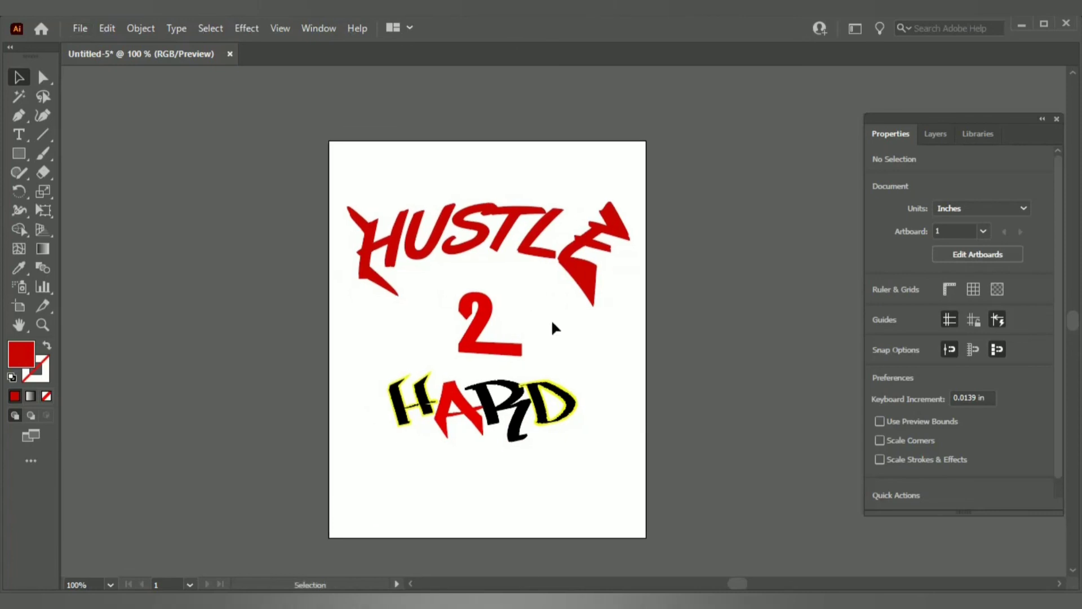